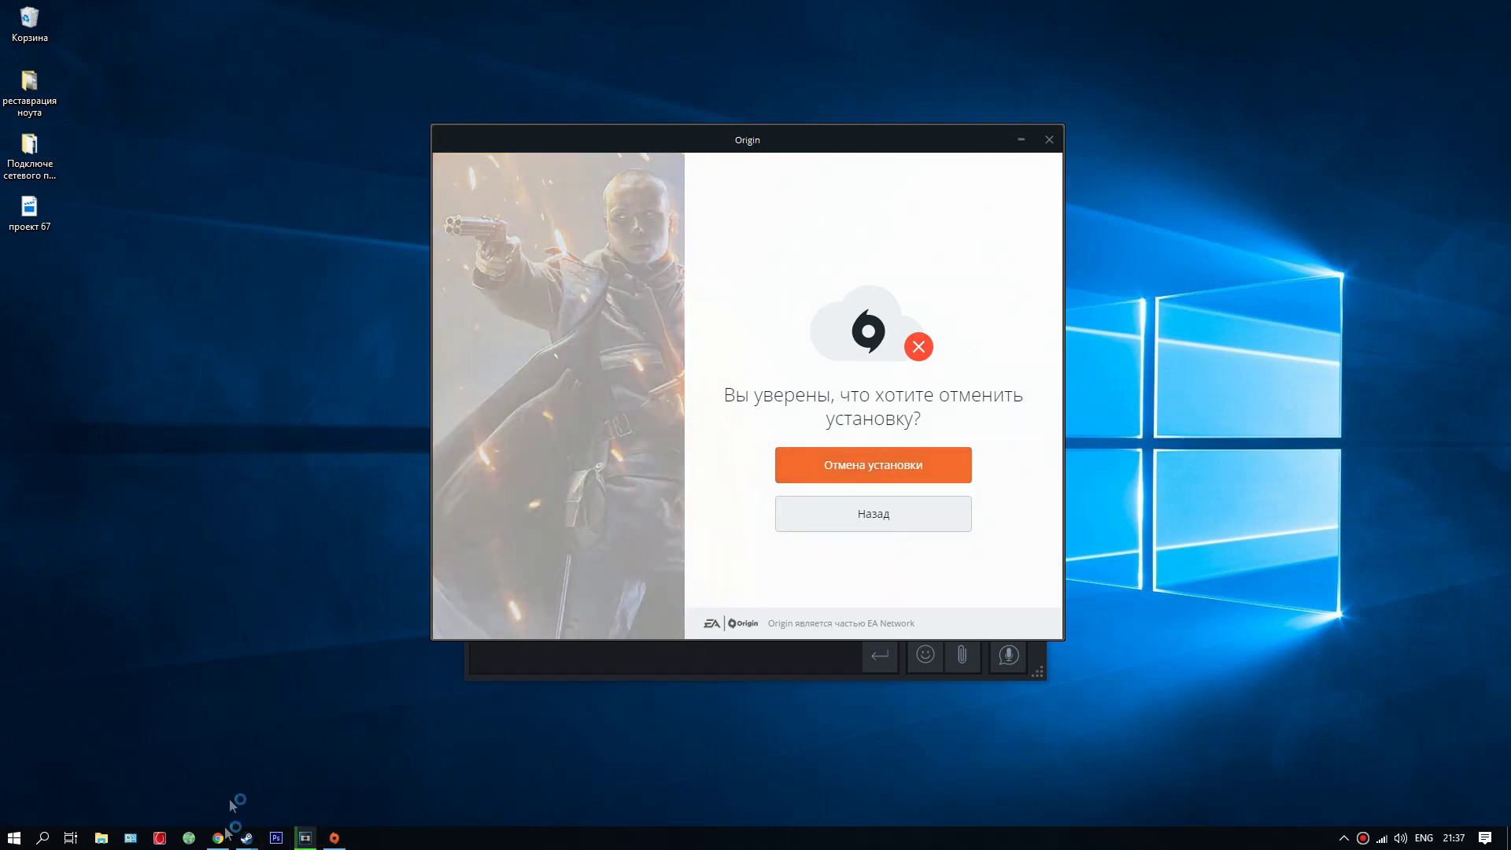
- Launch Origin normally, then close its window and quit the program completely
{"action": "mouse_move", "coordinate": [246, 840]}
{"action": "left_click", "coordinate": [390, 718]}
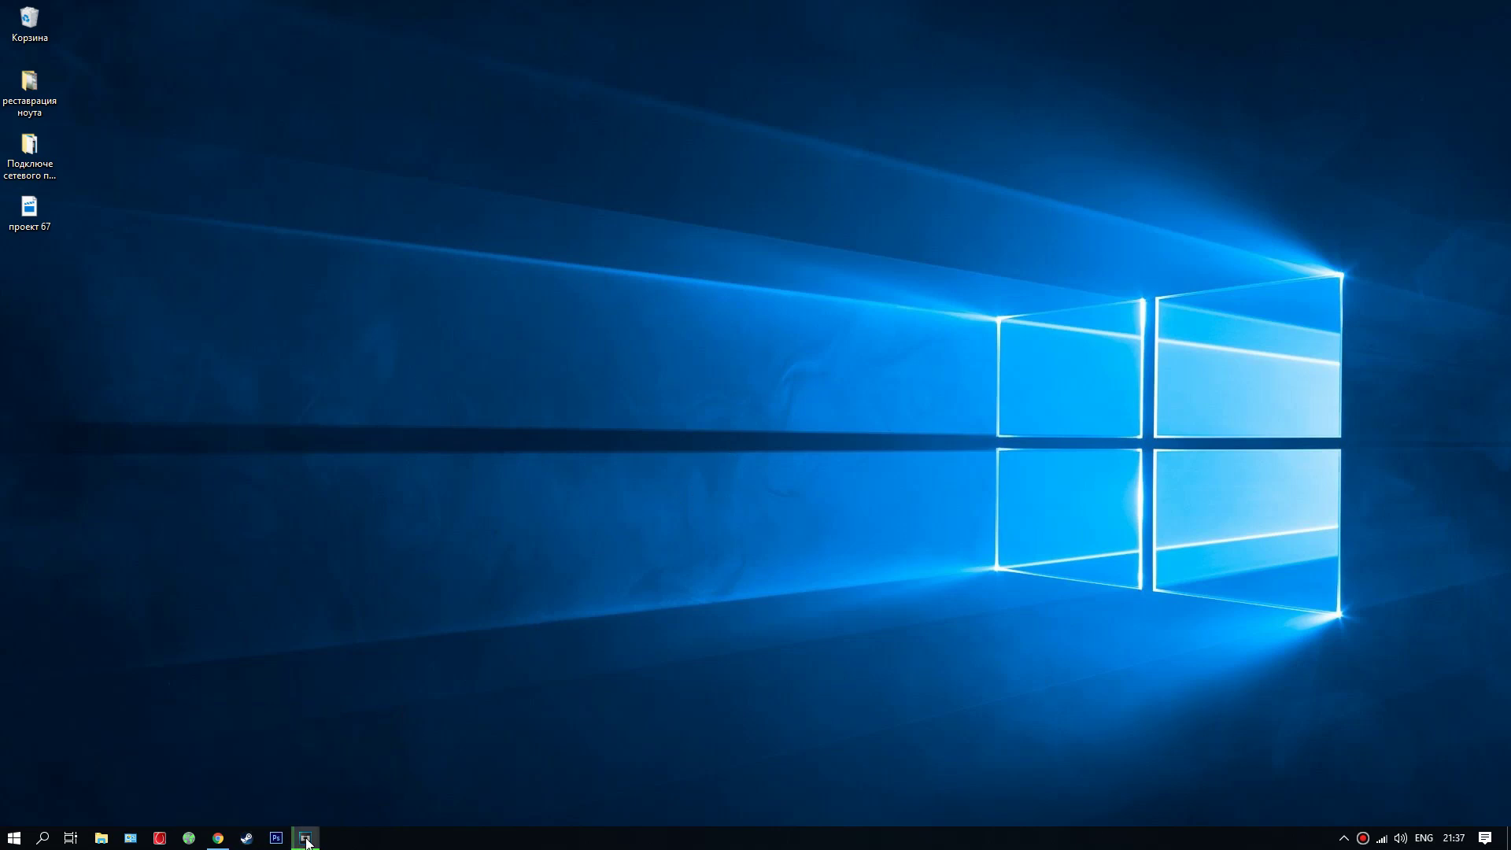
{"action": "left_click", "coordinate": [11, 839]}
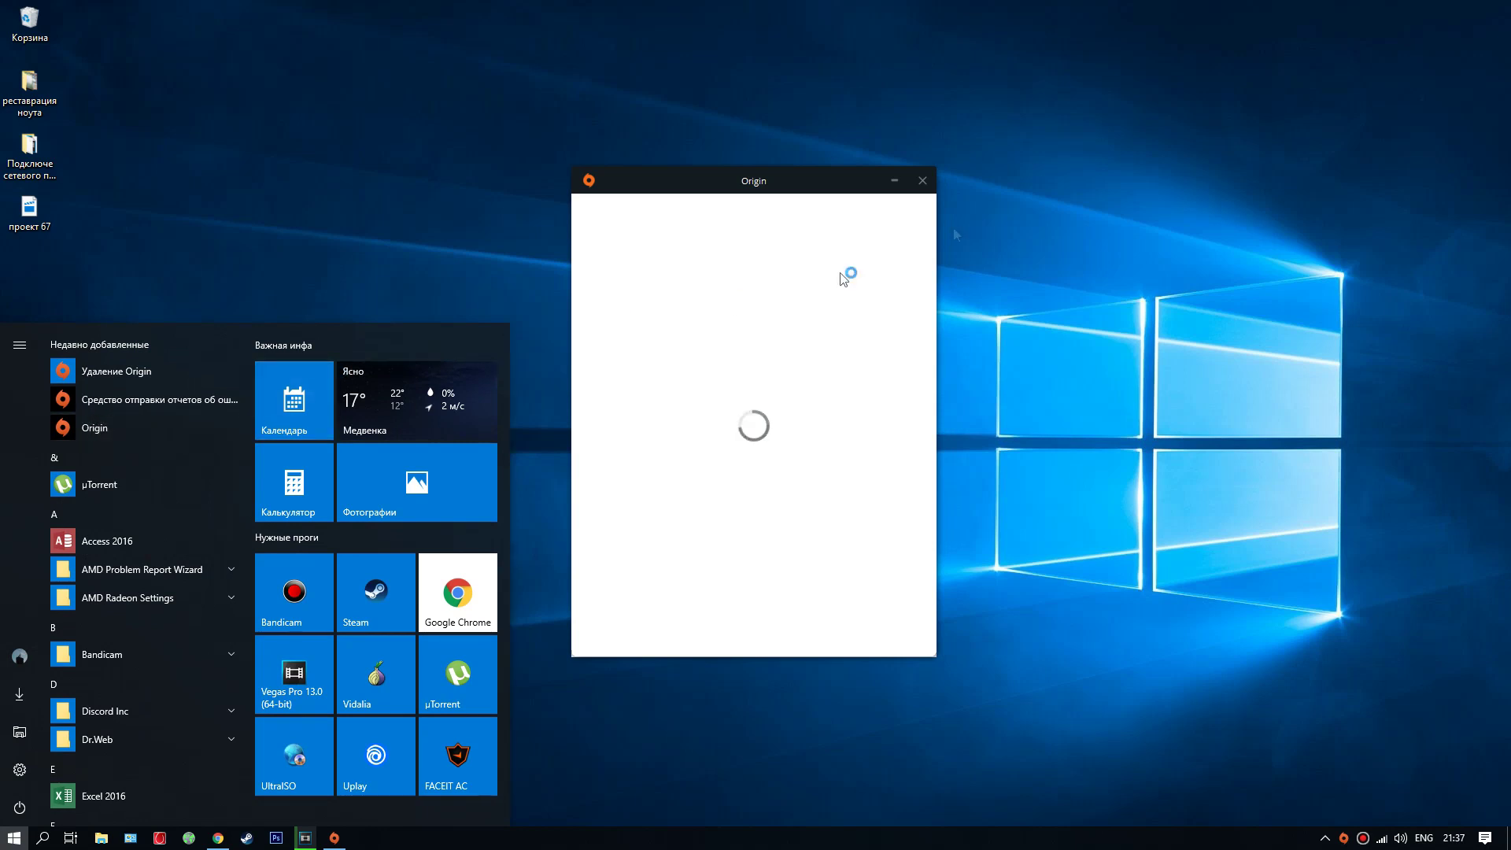
{"action": "left_click", "coordinate": [924, 181]}
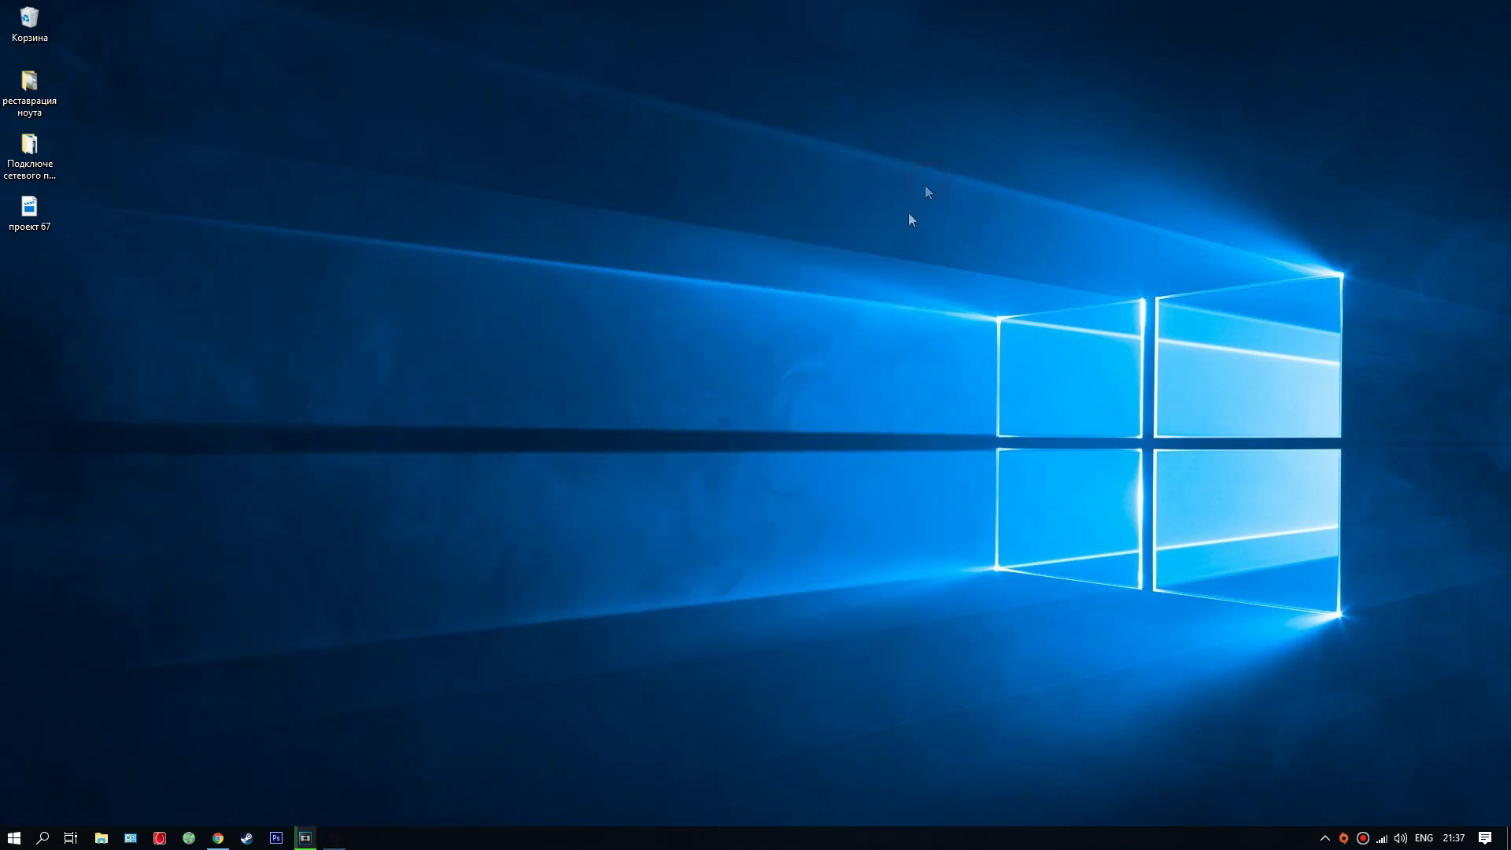
{"action": "left_click", "coordinate": [1343, 840]}
{"action": "left_click", "coordinate": [1342, 841]}
- Run Origin as administrator and try the one-time "Обновление Origin" update, then dismiss the installer window
{"action": "left_click", "coordinate": [14, 838]}
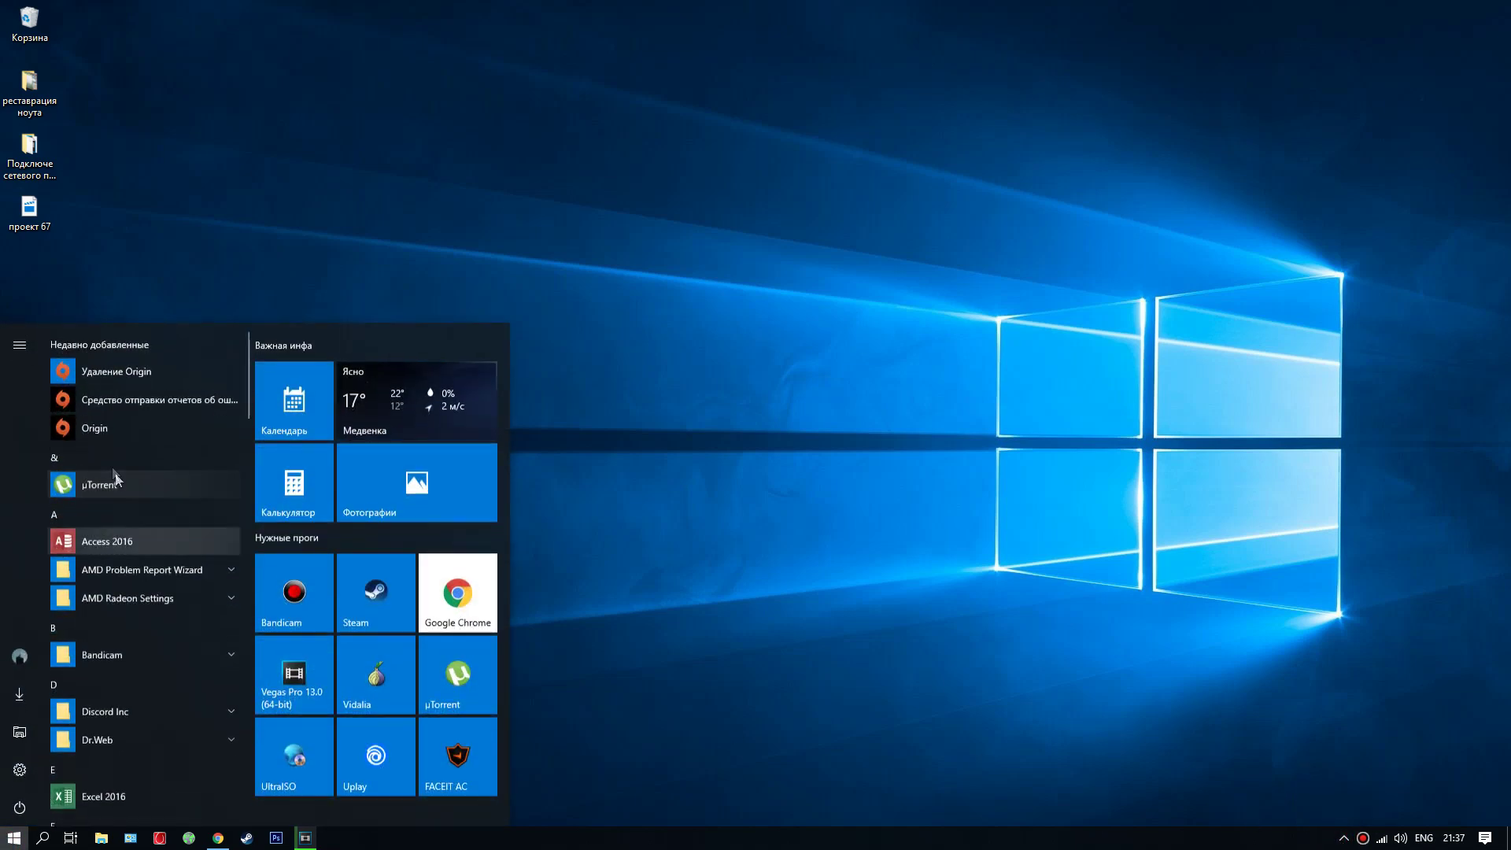
{"action": "right_click", "coordinate": [114, 430]}
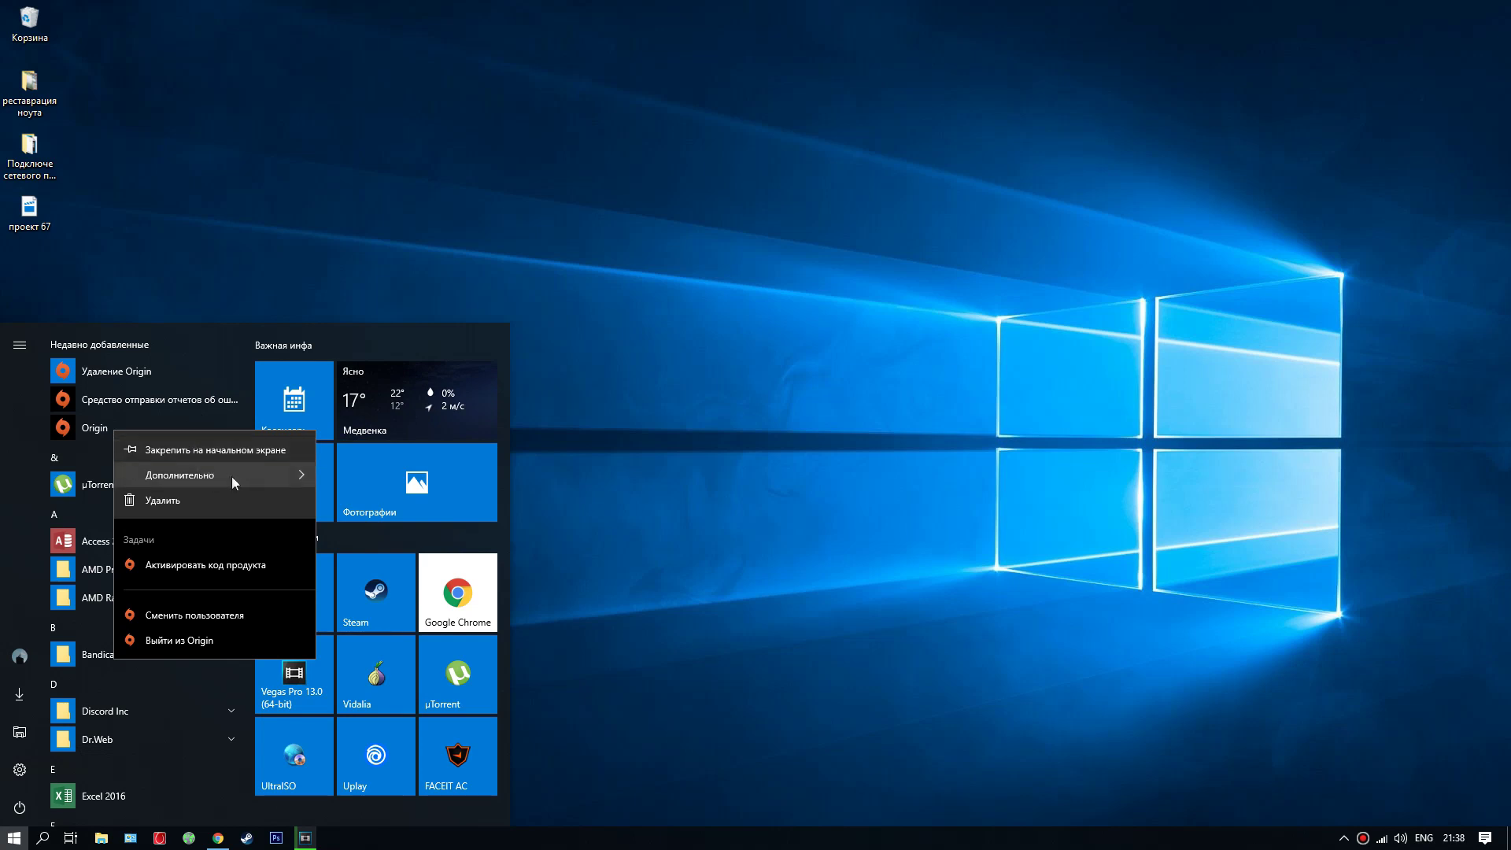
{"action": "mouse_move", "coordinate": [234, 475]}
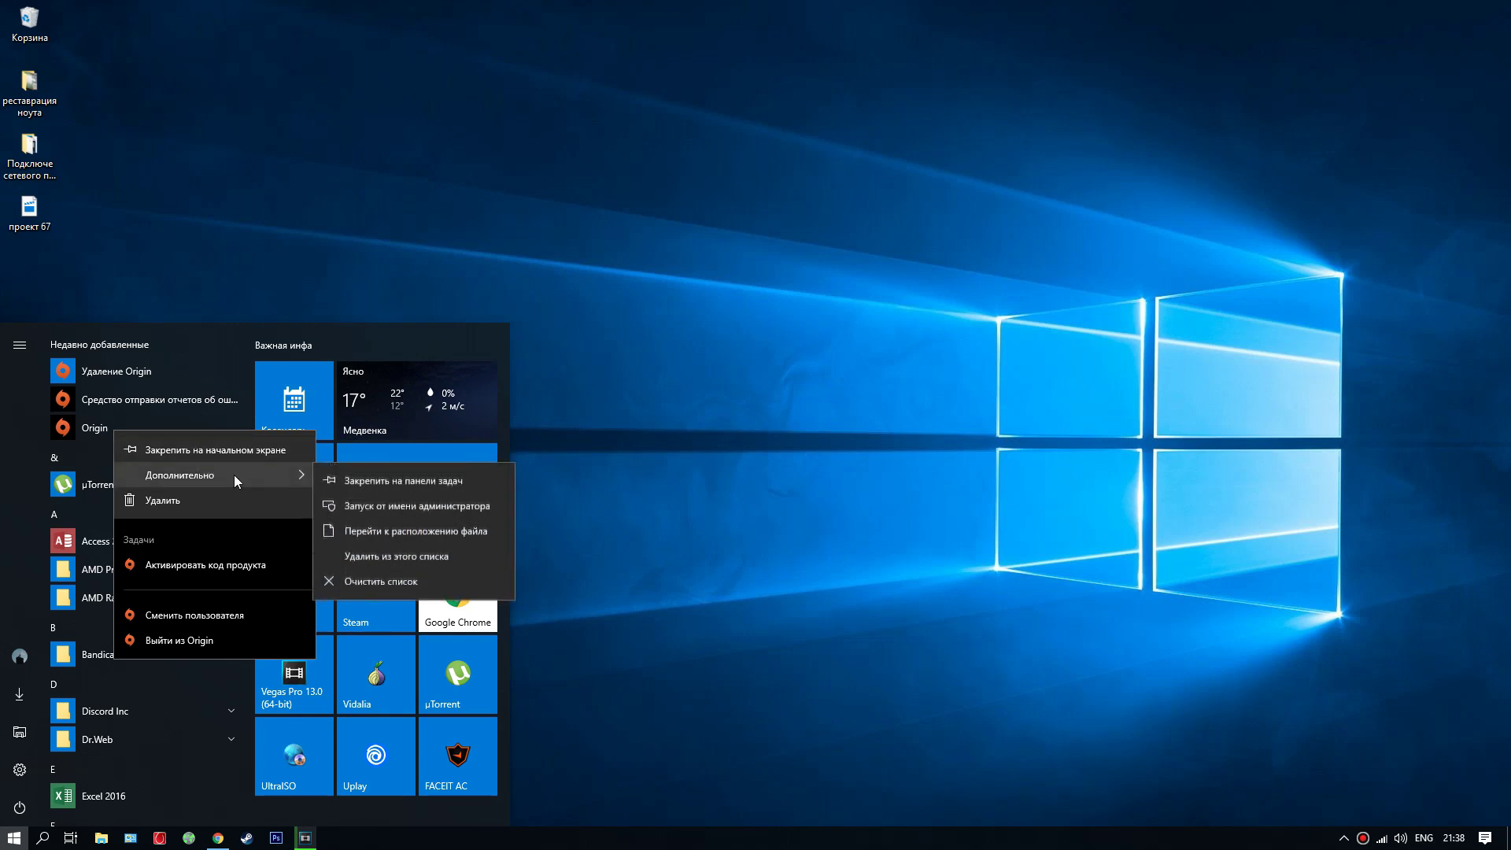
{"action": "left_click", "coordinate": [399, 507]}
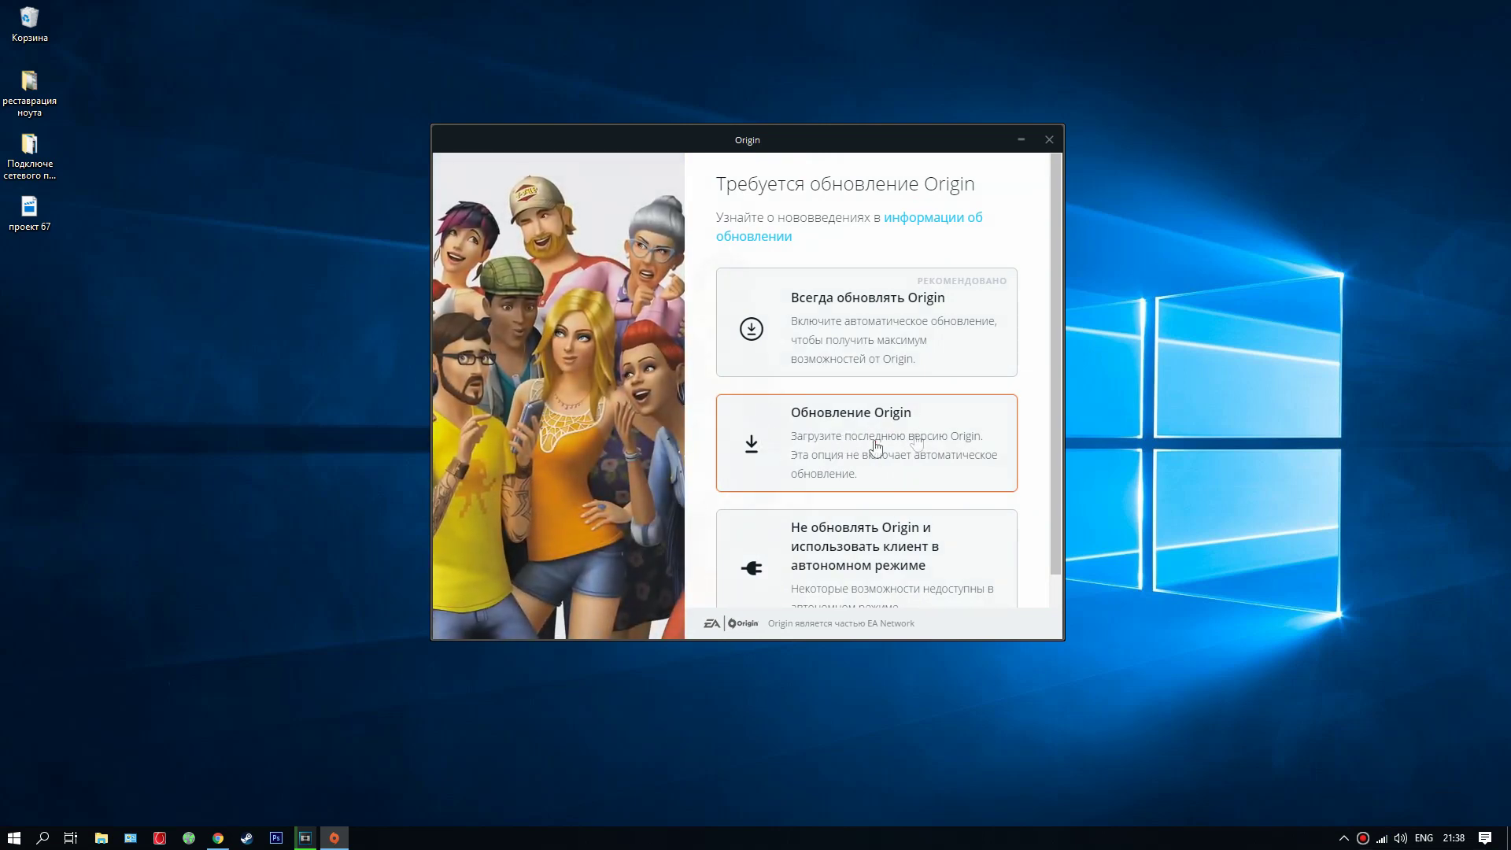
{"action": "left_click", "coordinate": [852, 440]}
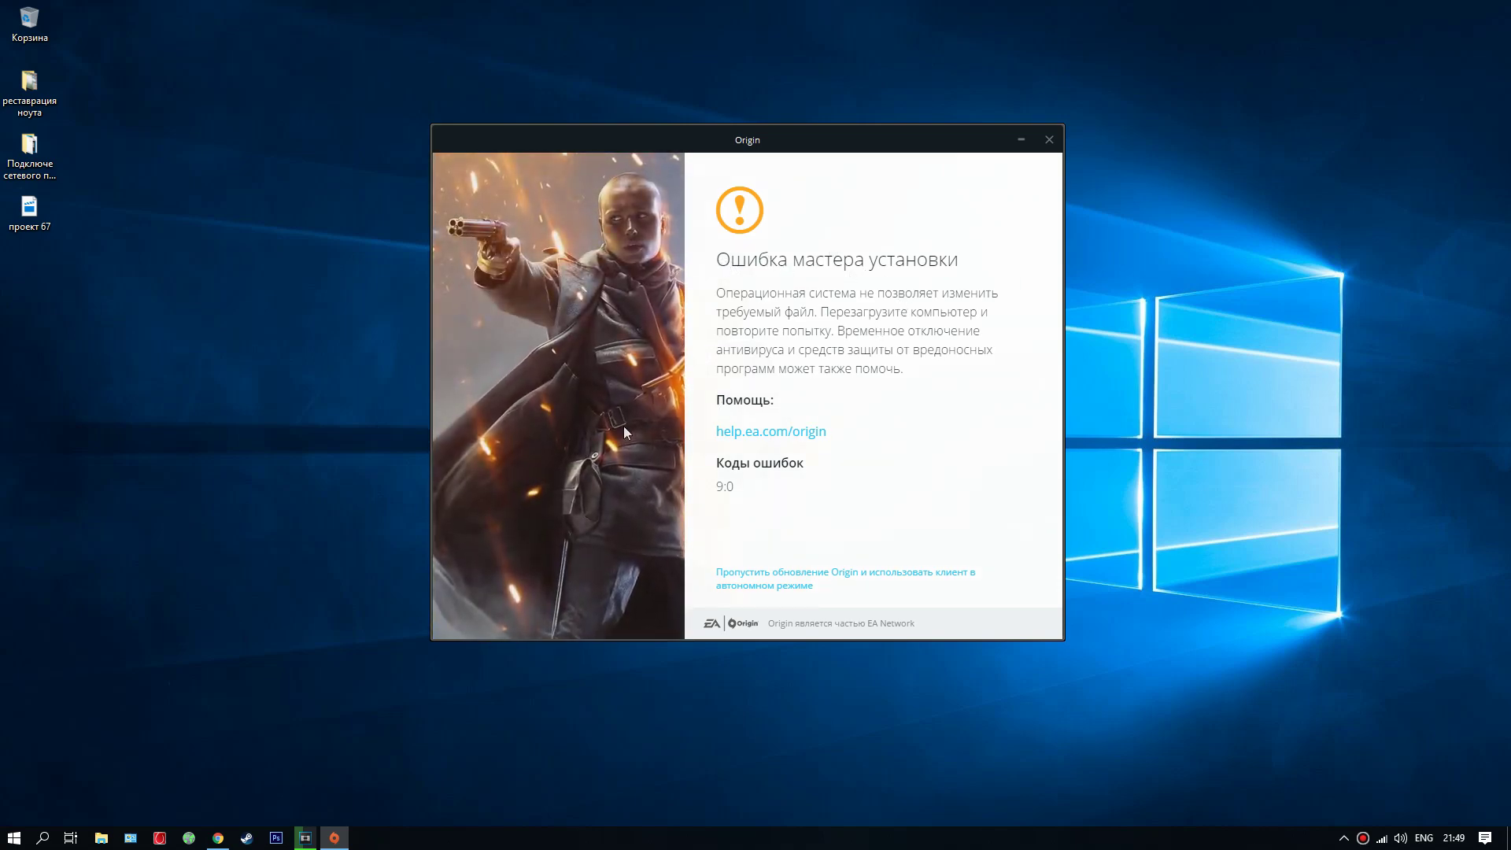
{"action": "left_click_drag", "start_coordinate": [823, 140], "coordinate": [807, 90]}
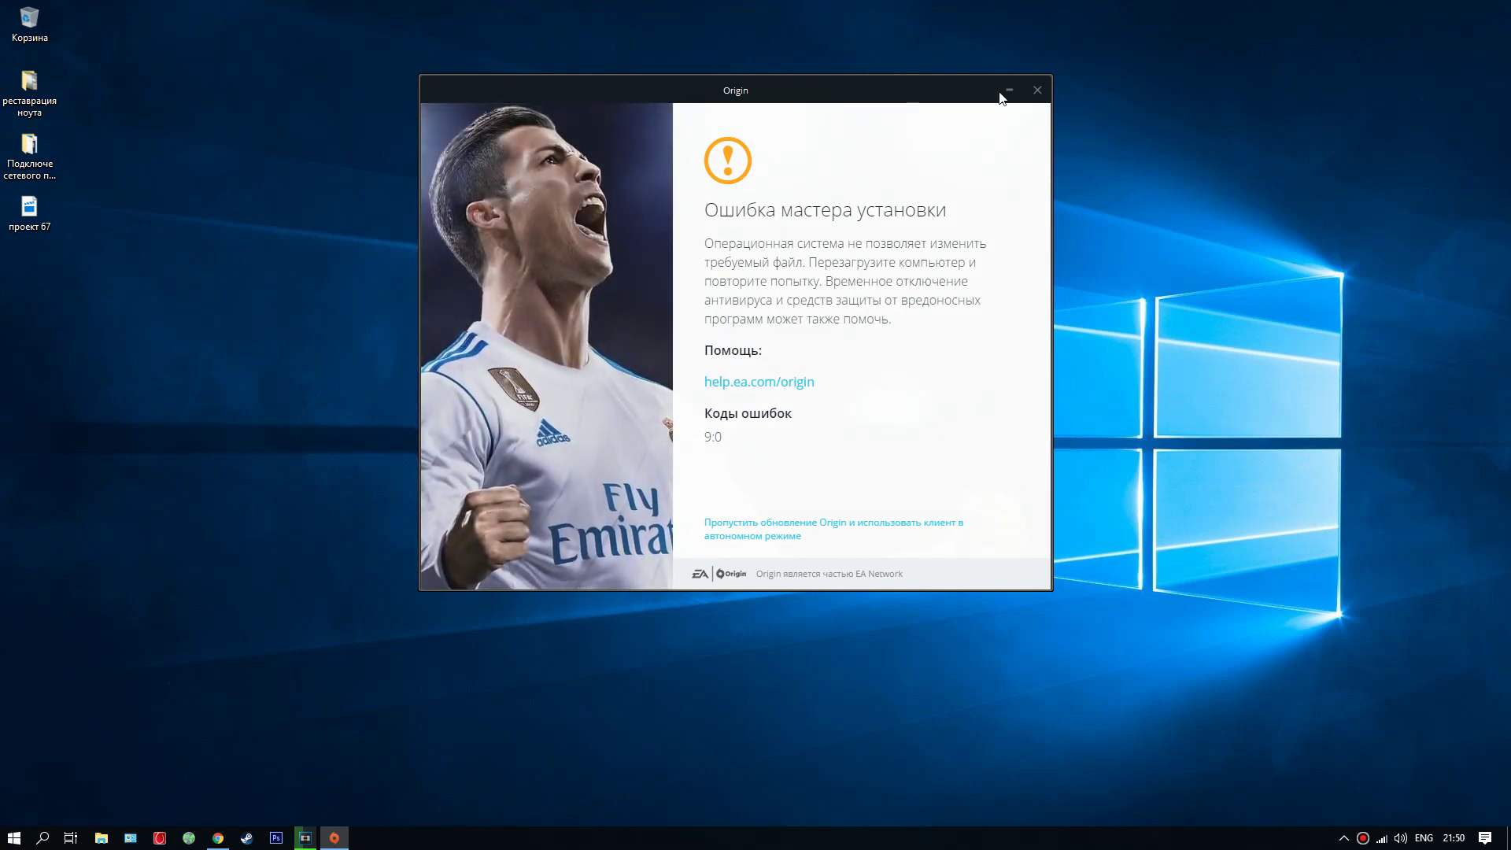
{"action": "left_click", "coordinate": [1036, 90]}
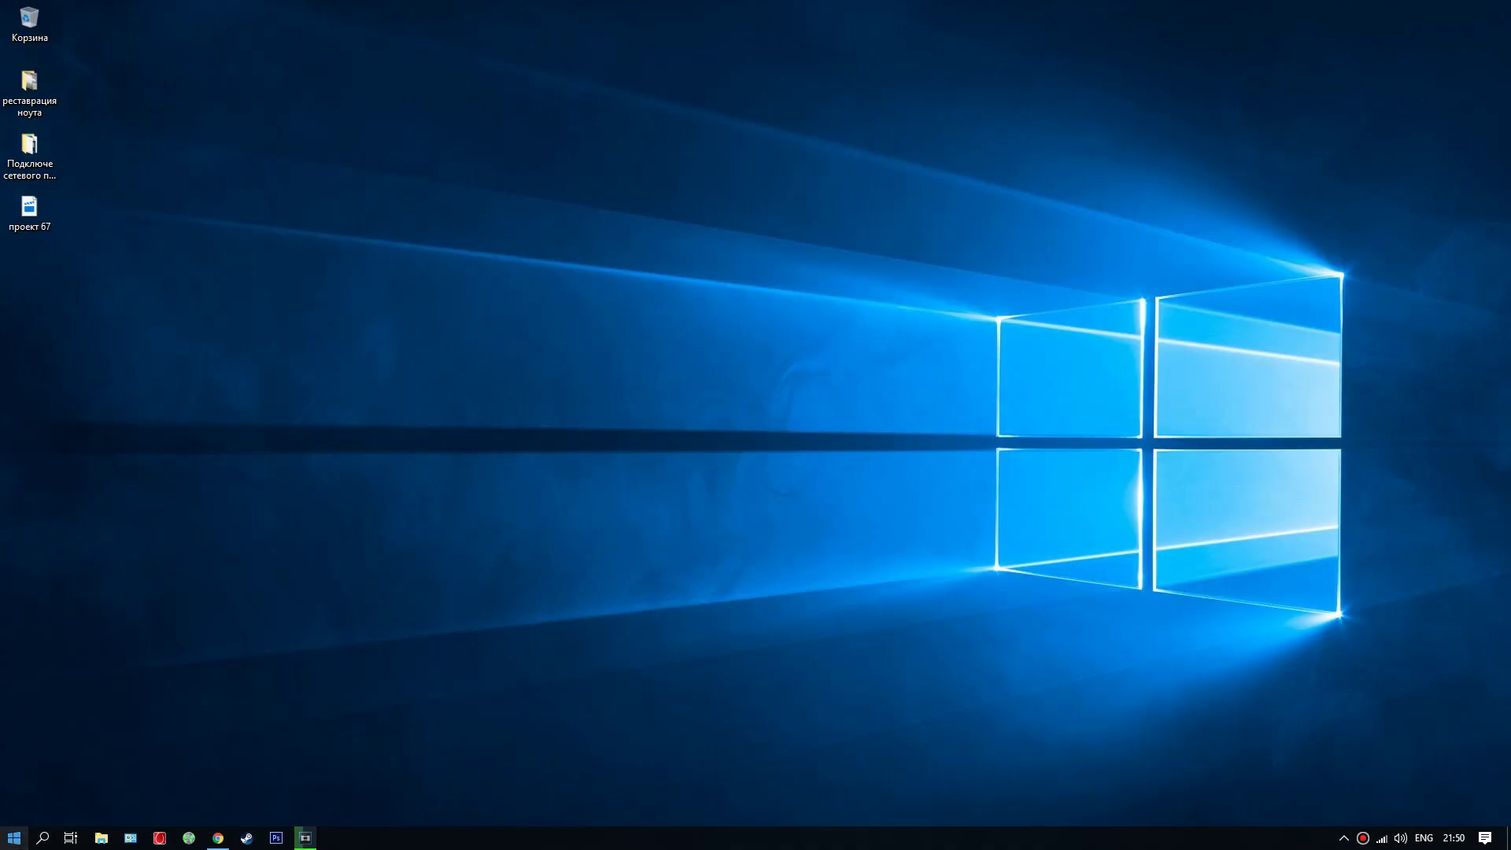
- Go to the Origin shortcut's file location and open the shortcut's properties
{"action": "left_click", "coordinate": [19, 839]}
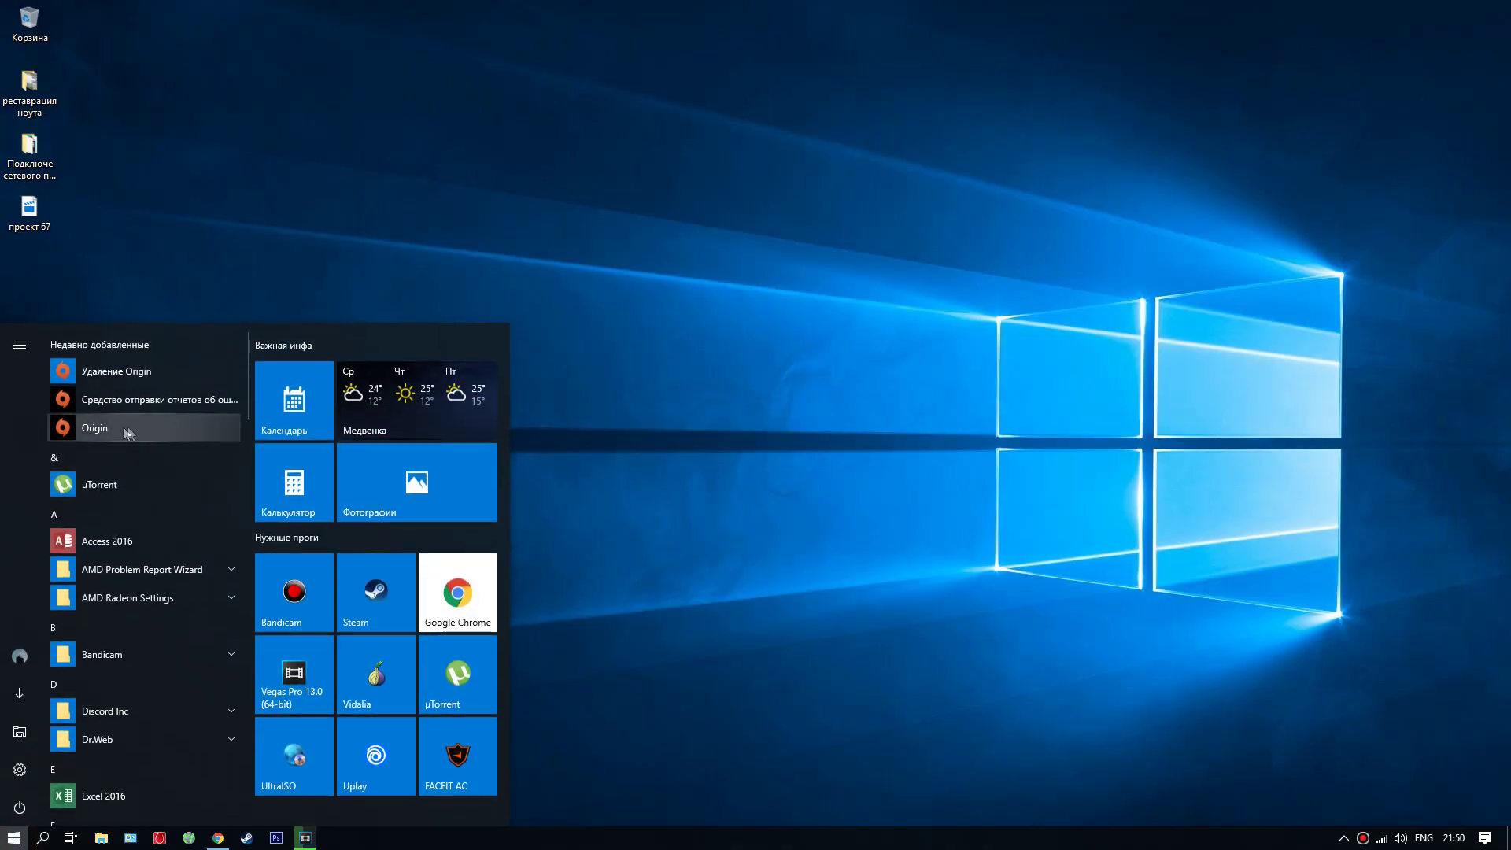
{"action": "right_click", "coordinate": [121, 426]}
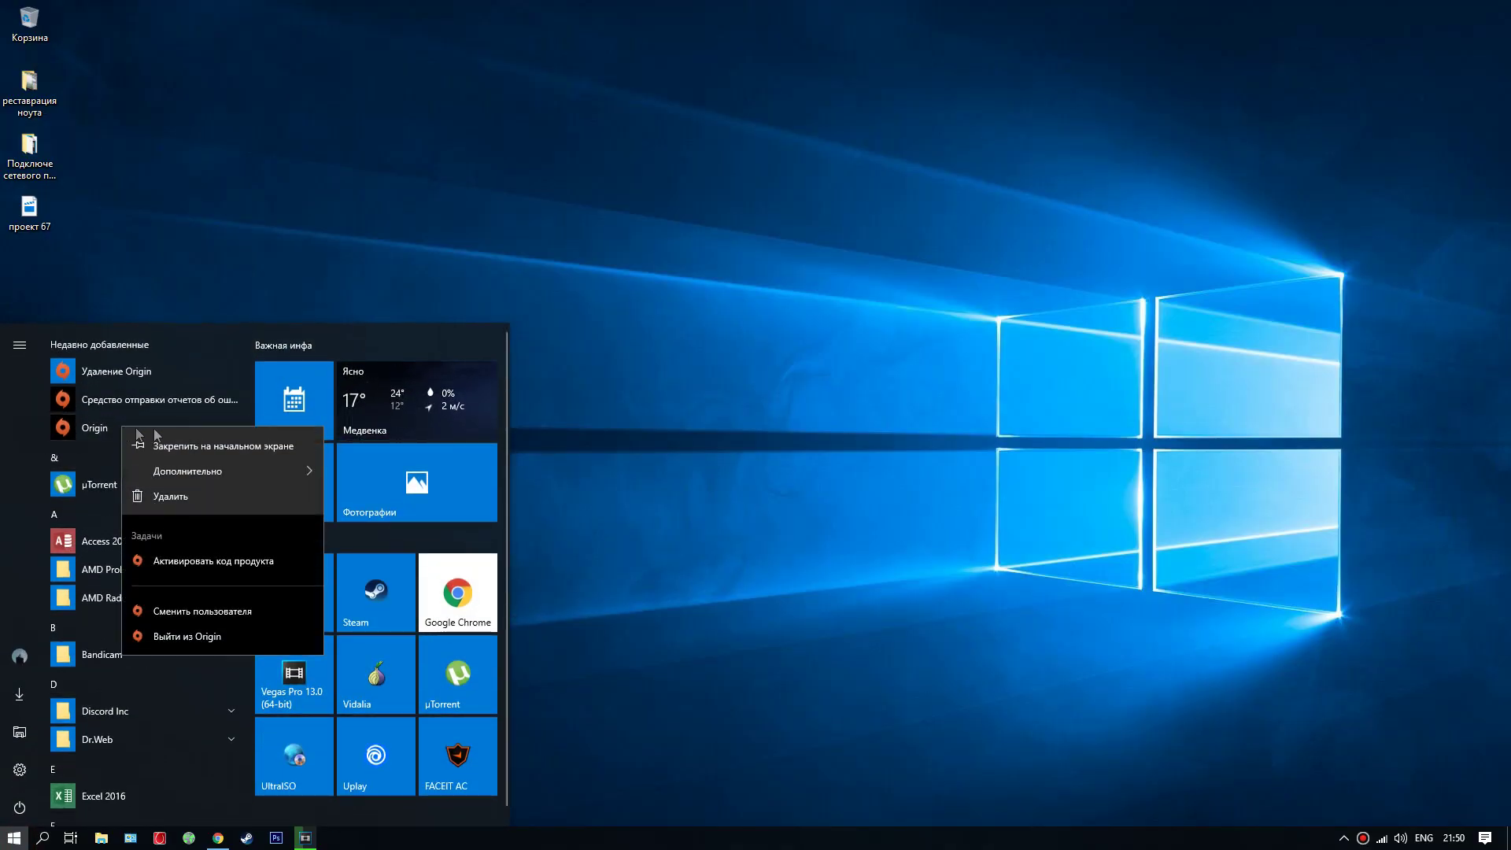
{"action": "mouse_move", "coordinate": [197, 477]}
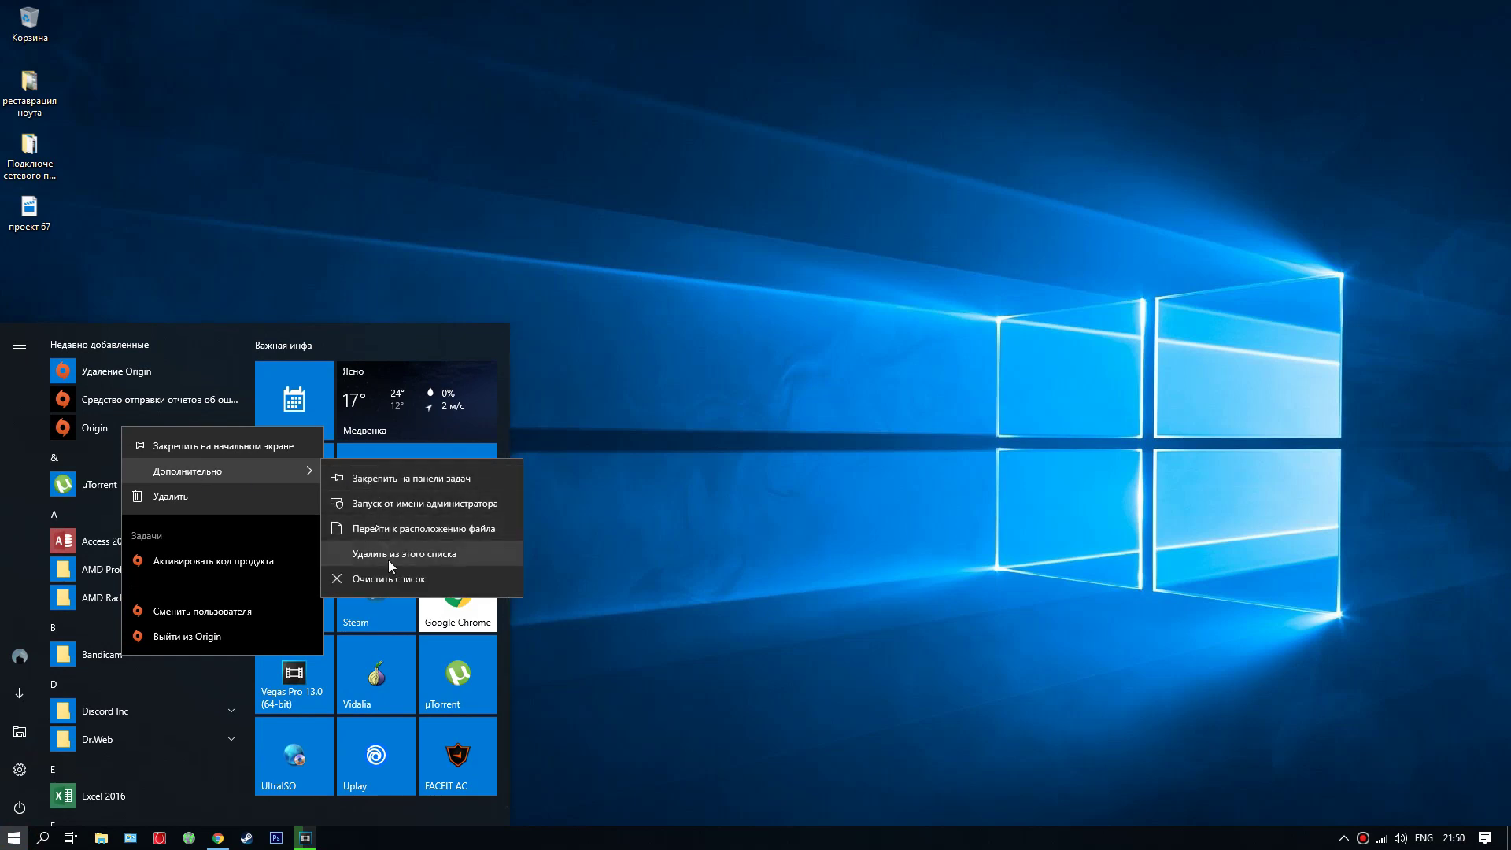
{"action": "left_click", "coordinate": [392, 534]}
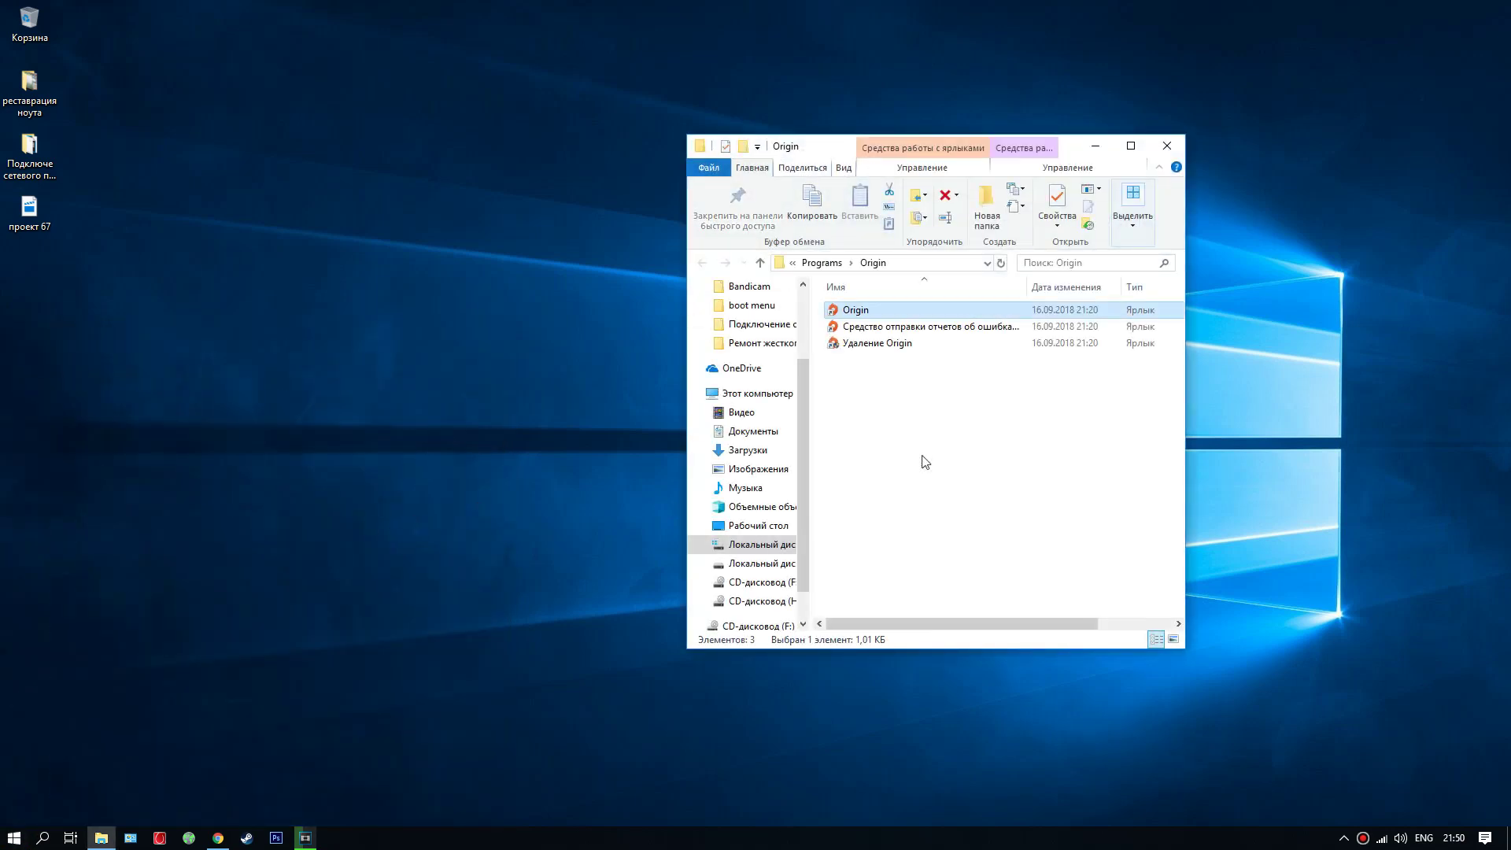
{"action": "right_click", "coordinate": [850, 313]}
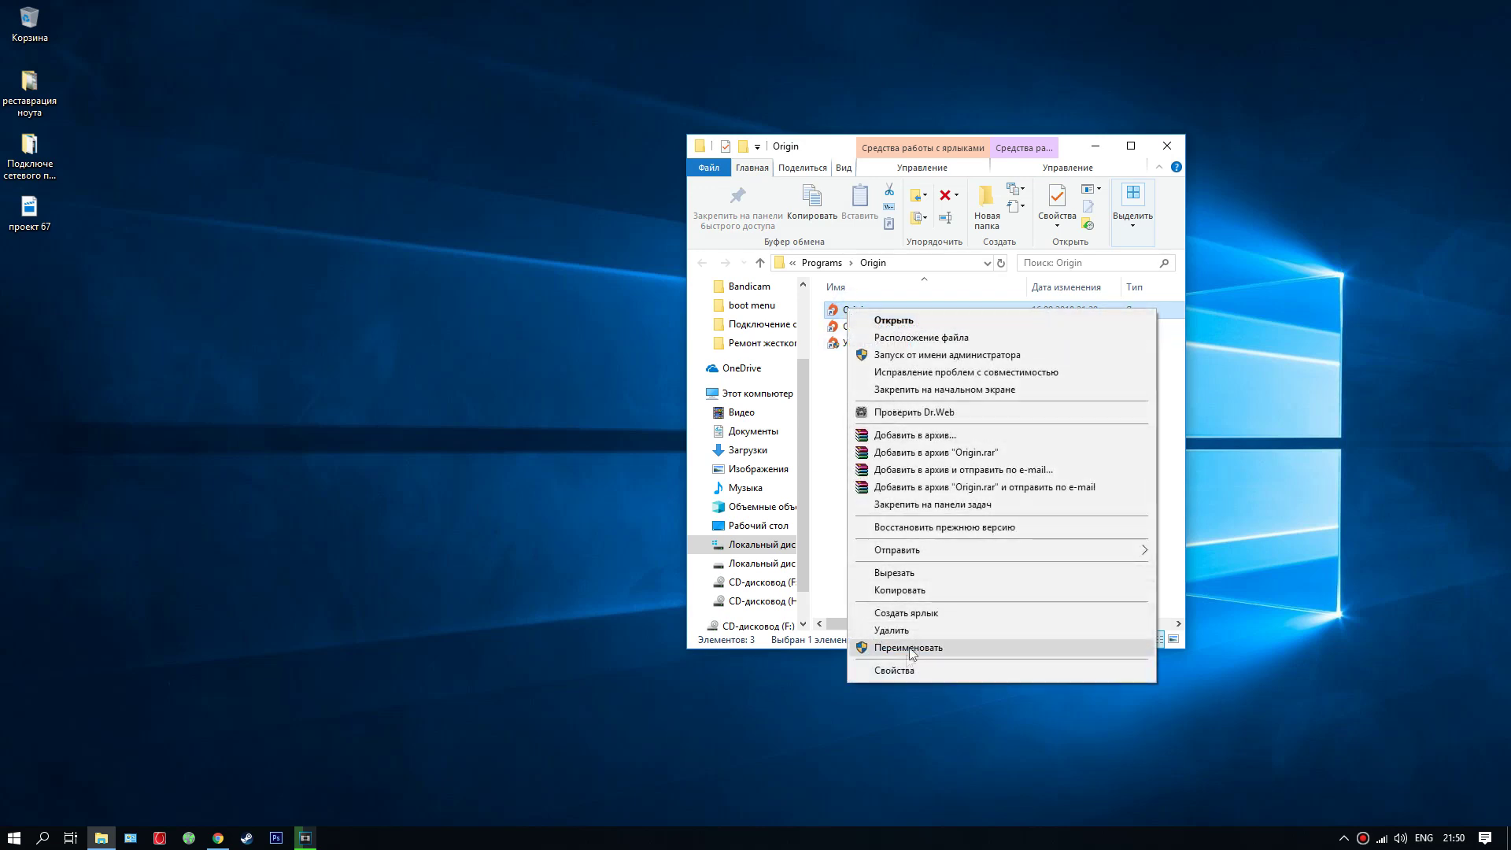
{"action": "left_click", "coordinate": [894, 669]}
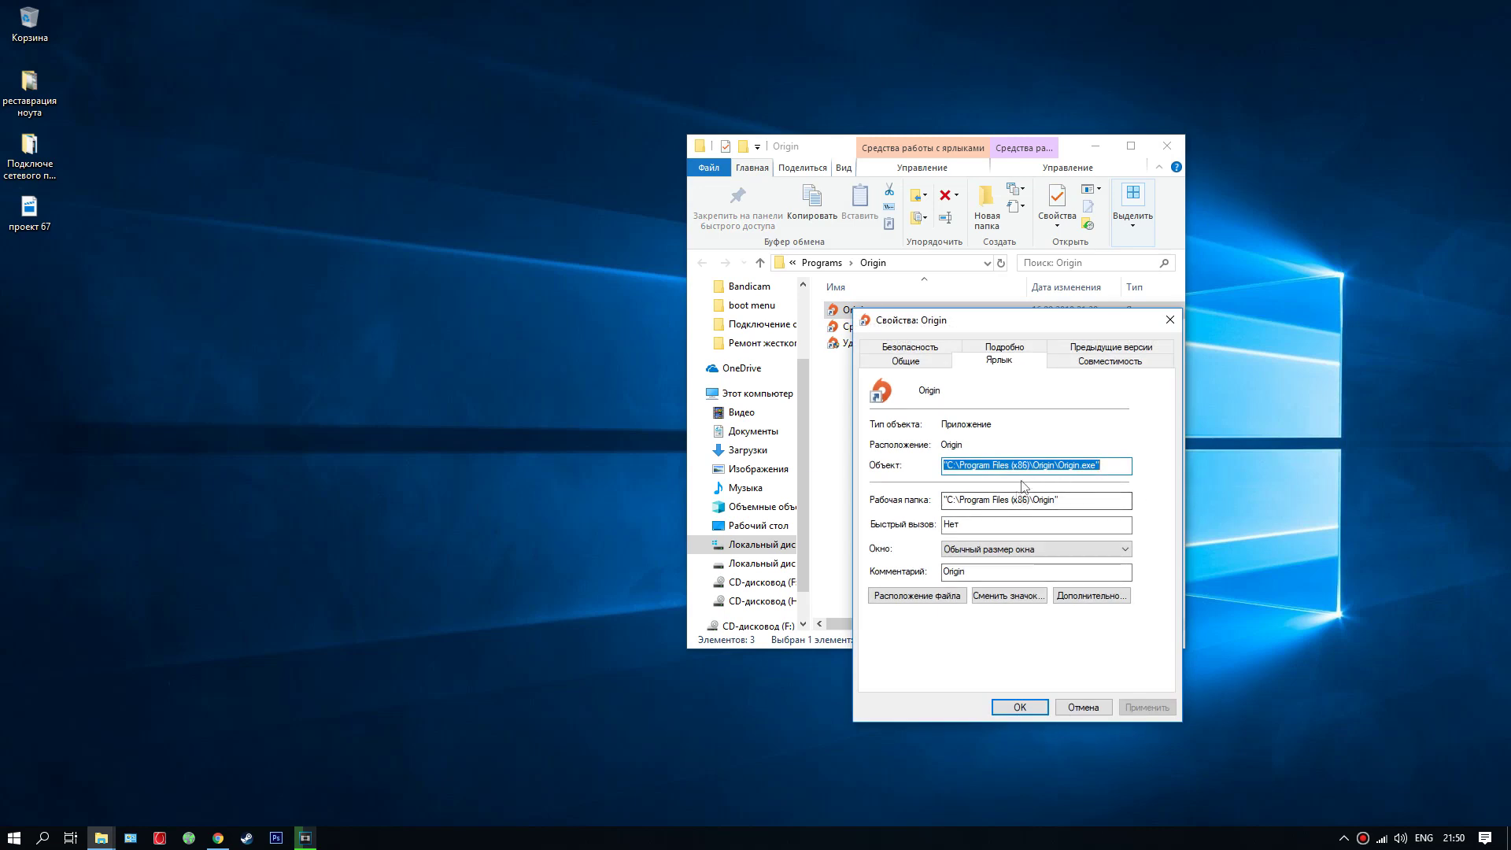
{"action": "left_click", "coordinate": [1009, 598]}
{"action": "left_click", "coordinate": [1122, 649]}
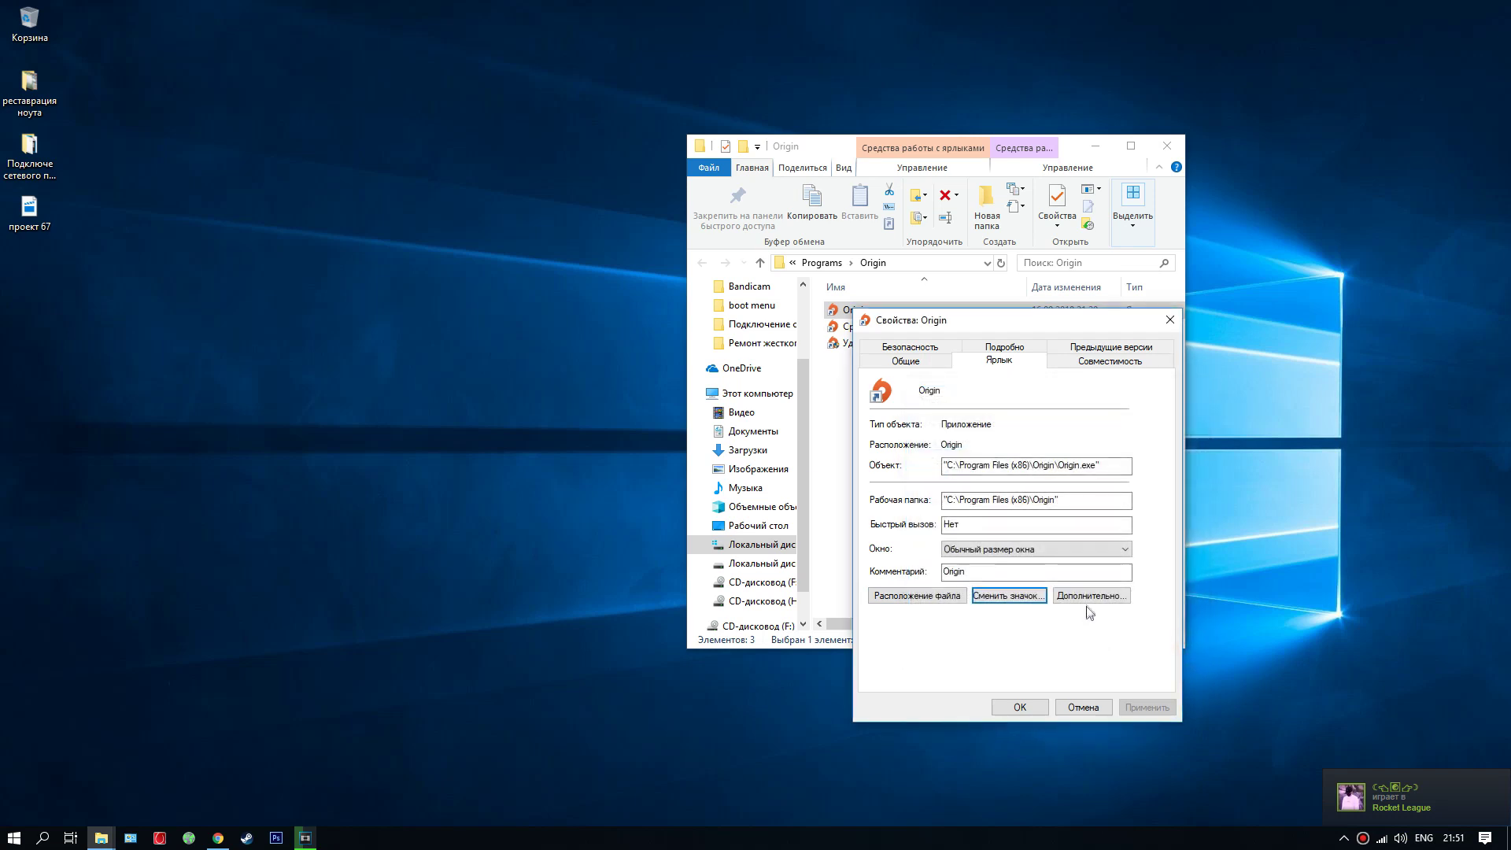
- Set the Origin shortcut to run in compatibility mode for Windows XP (пакет обновления 3) and save the properties
{"action": "left_click", "coordinate": [1110, 362]}
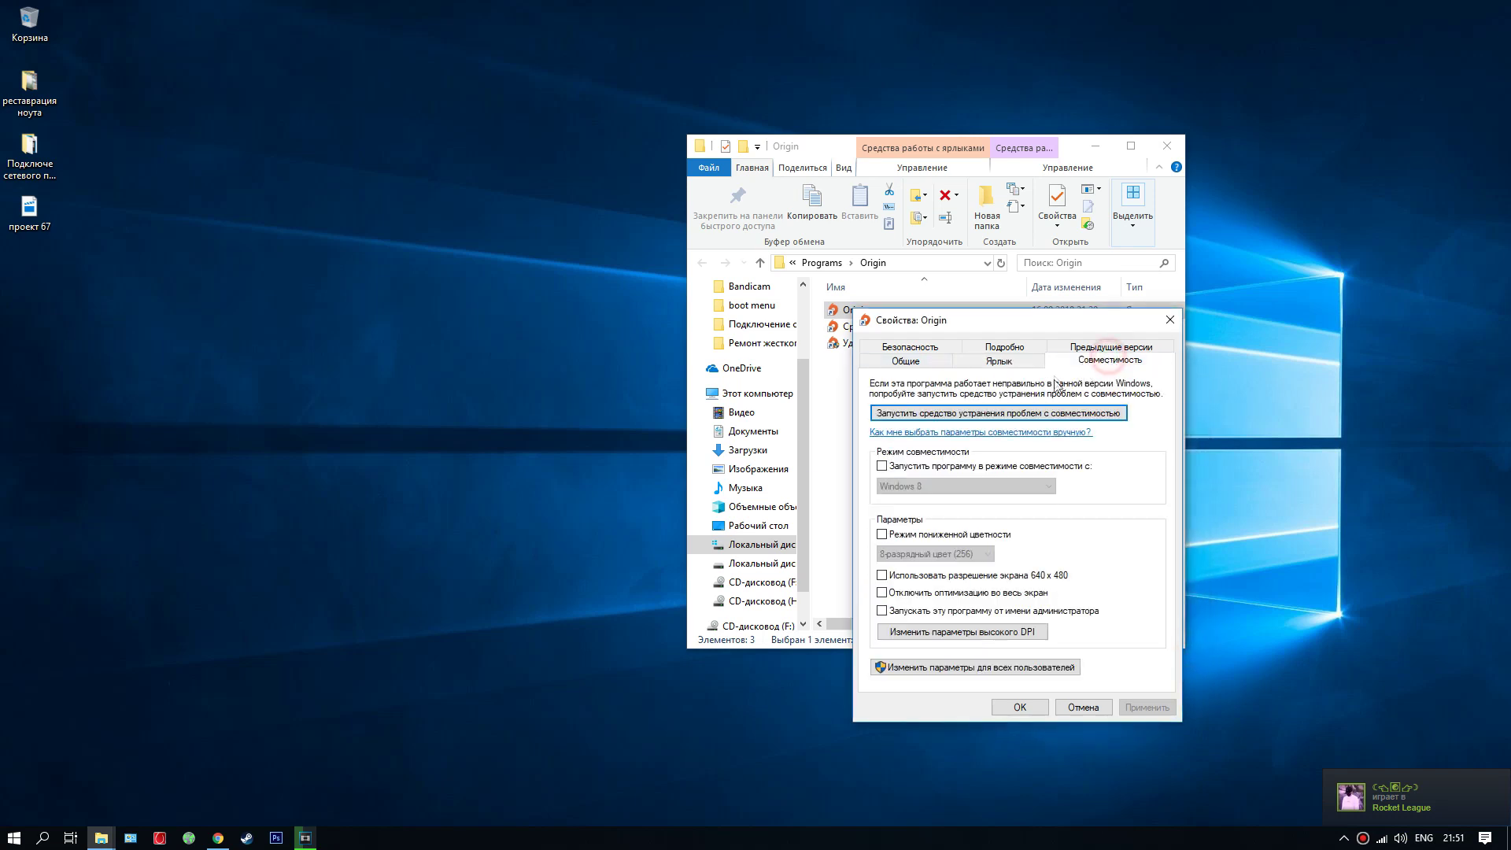
{"action": "left_click", "coordinate": [882, 466]}
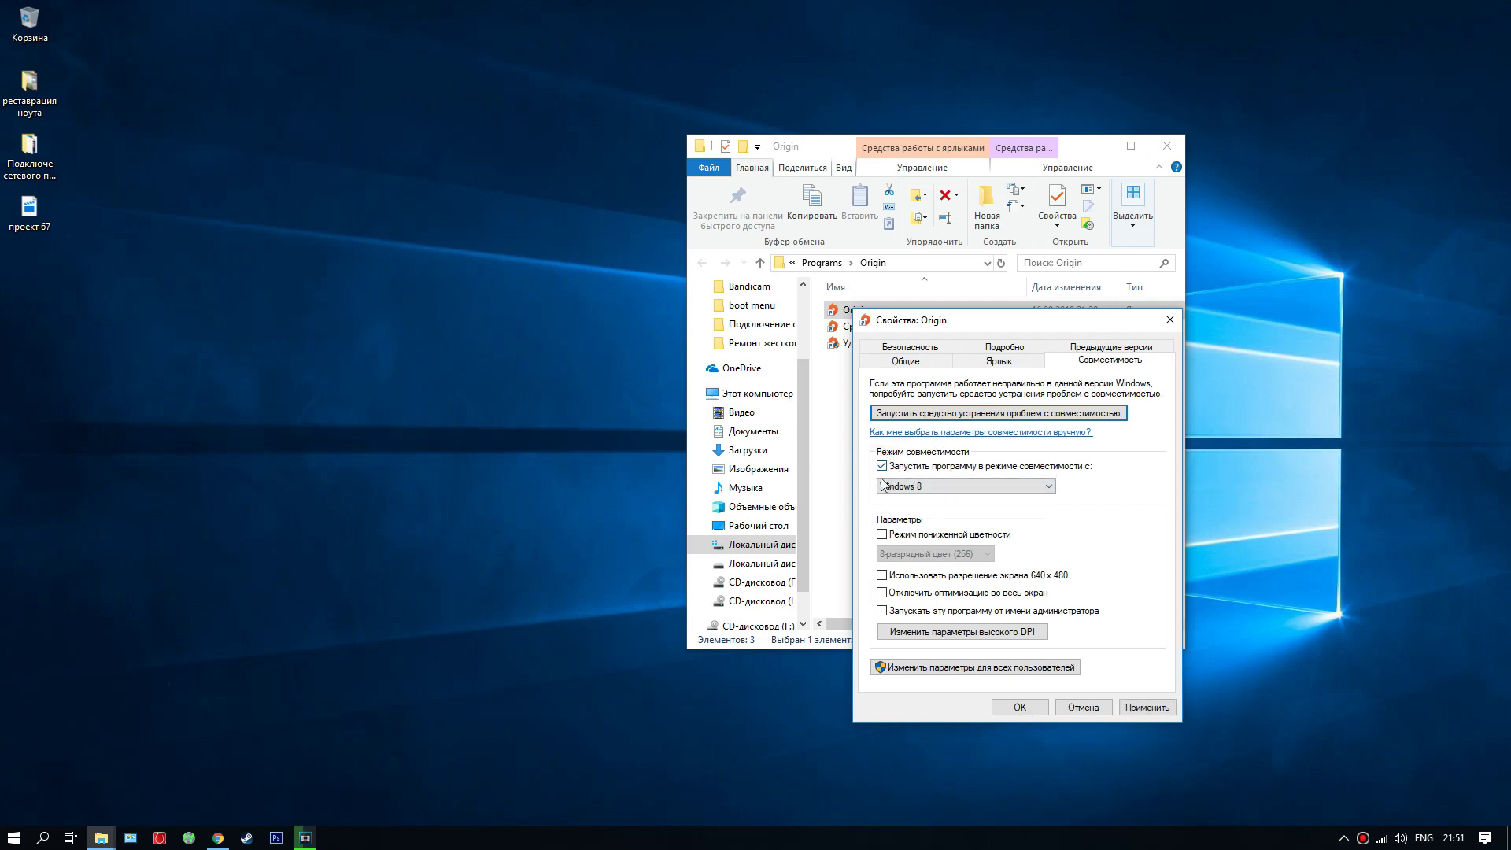
{"action": "left_click", "coordinate": [973, 488]}
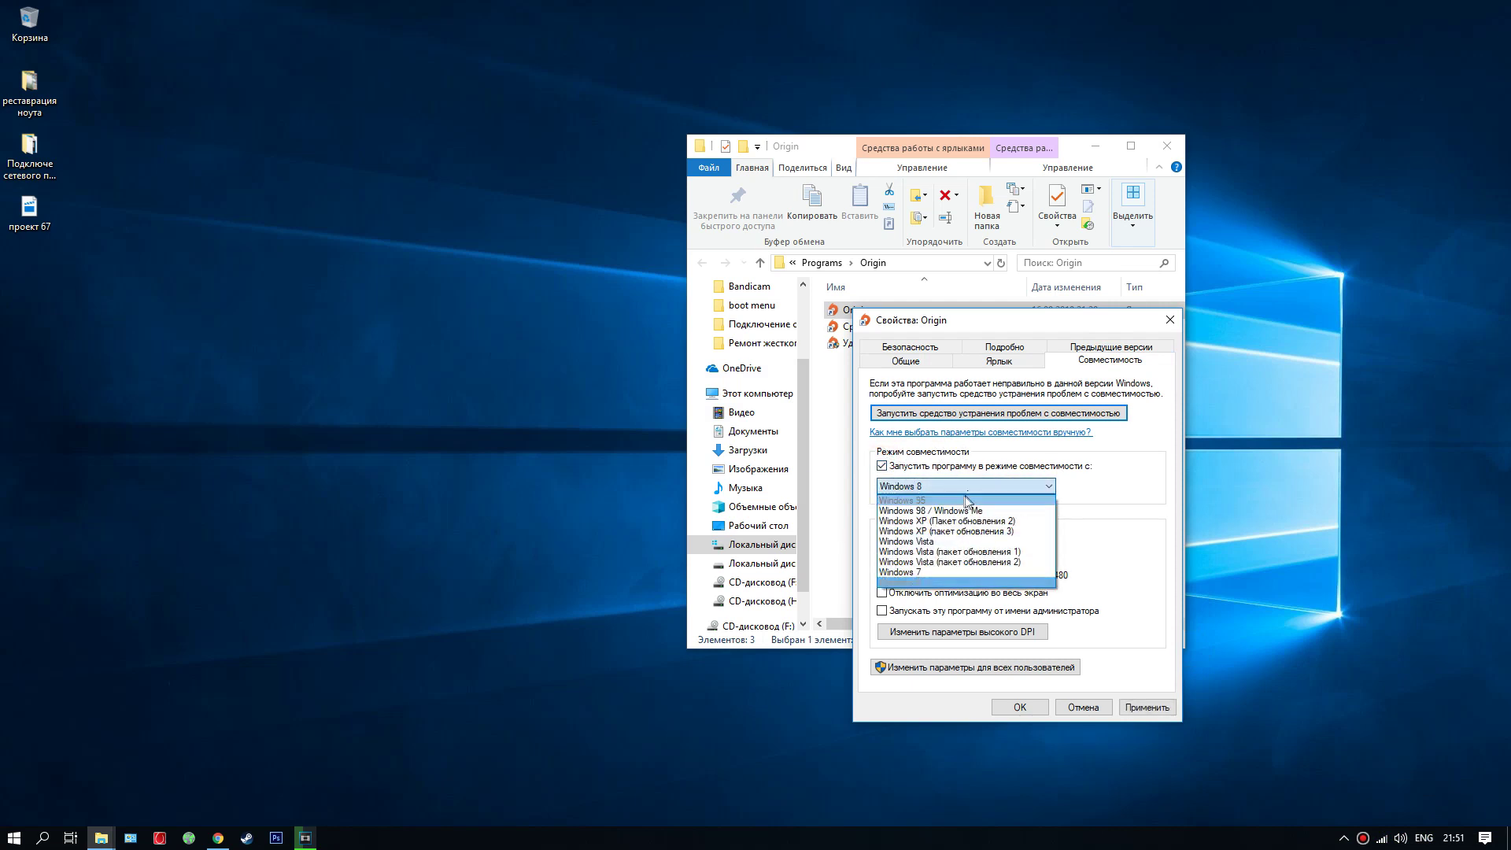
{"action": "left_click", "coordinate": [943, 531]}
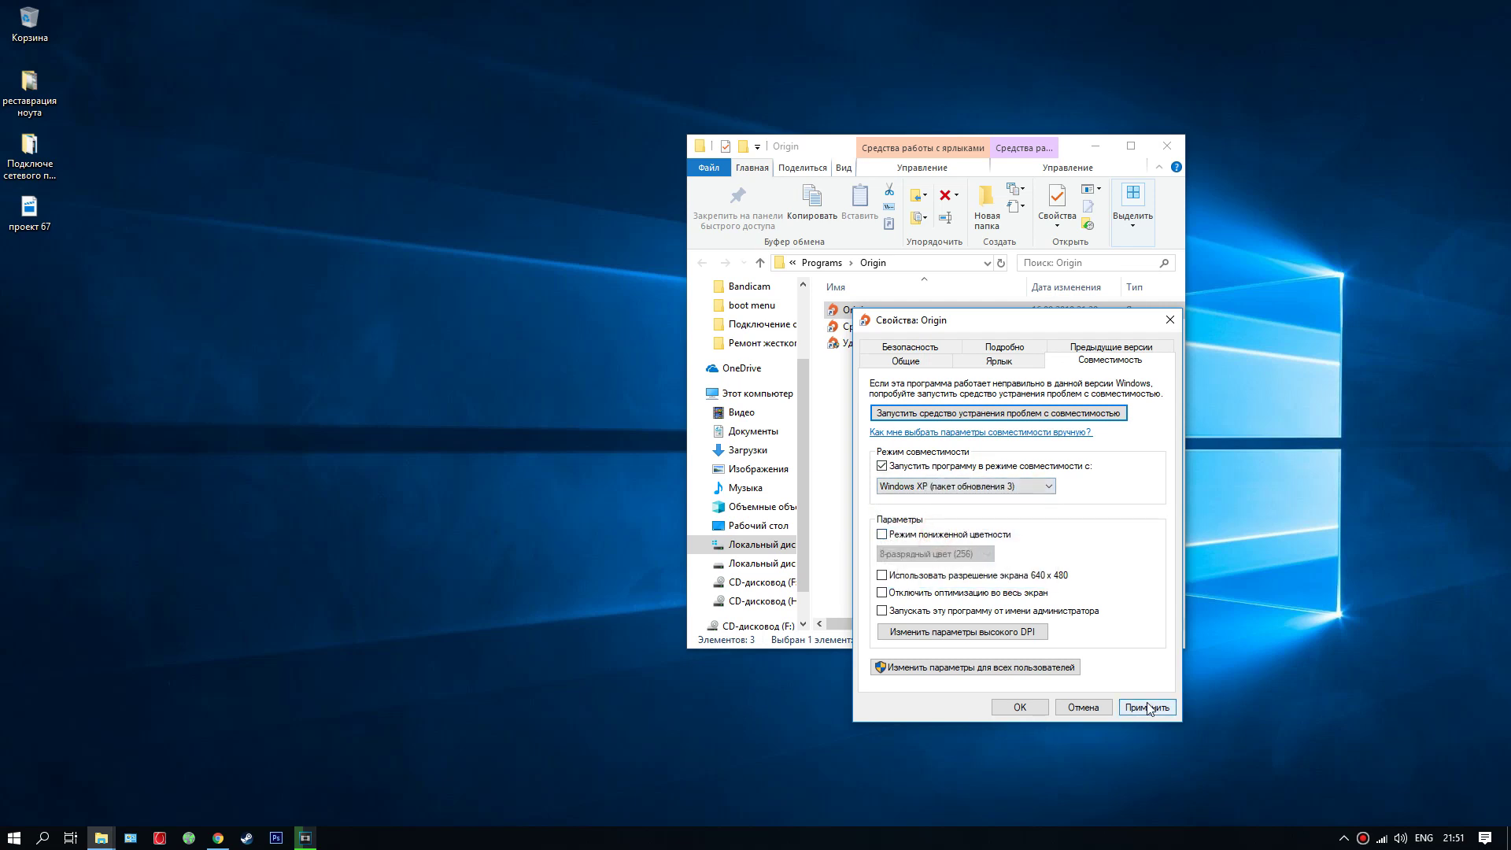
{"action": "left_click", "coordinate": [1019, 706]}
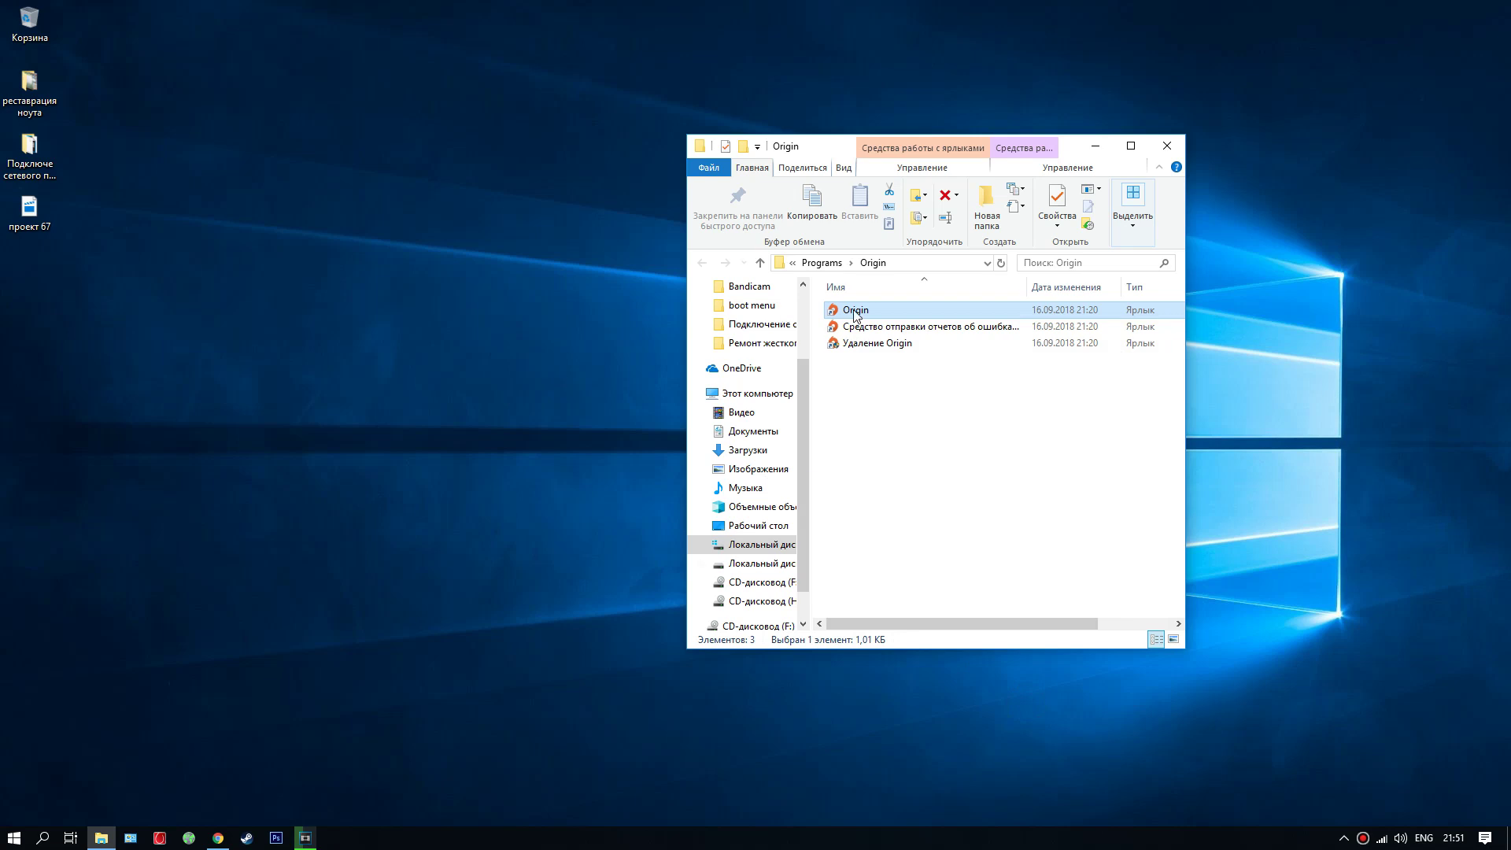
- Try running the Origin shortcut as administrator with the compatibility setting, then close the Origin window
{"action": "right_click", "coordinate": [853, 309]}
{"action": "left_click", "coordinate": [920, 349]}
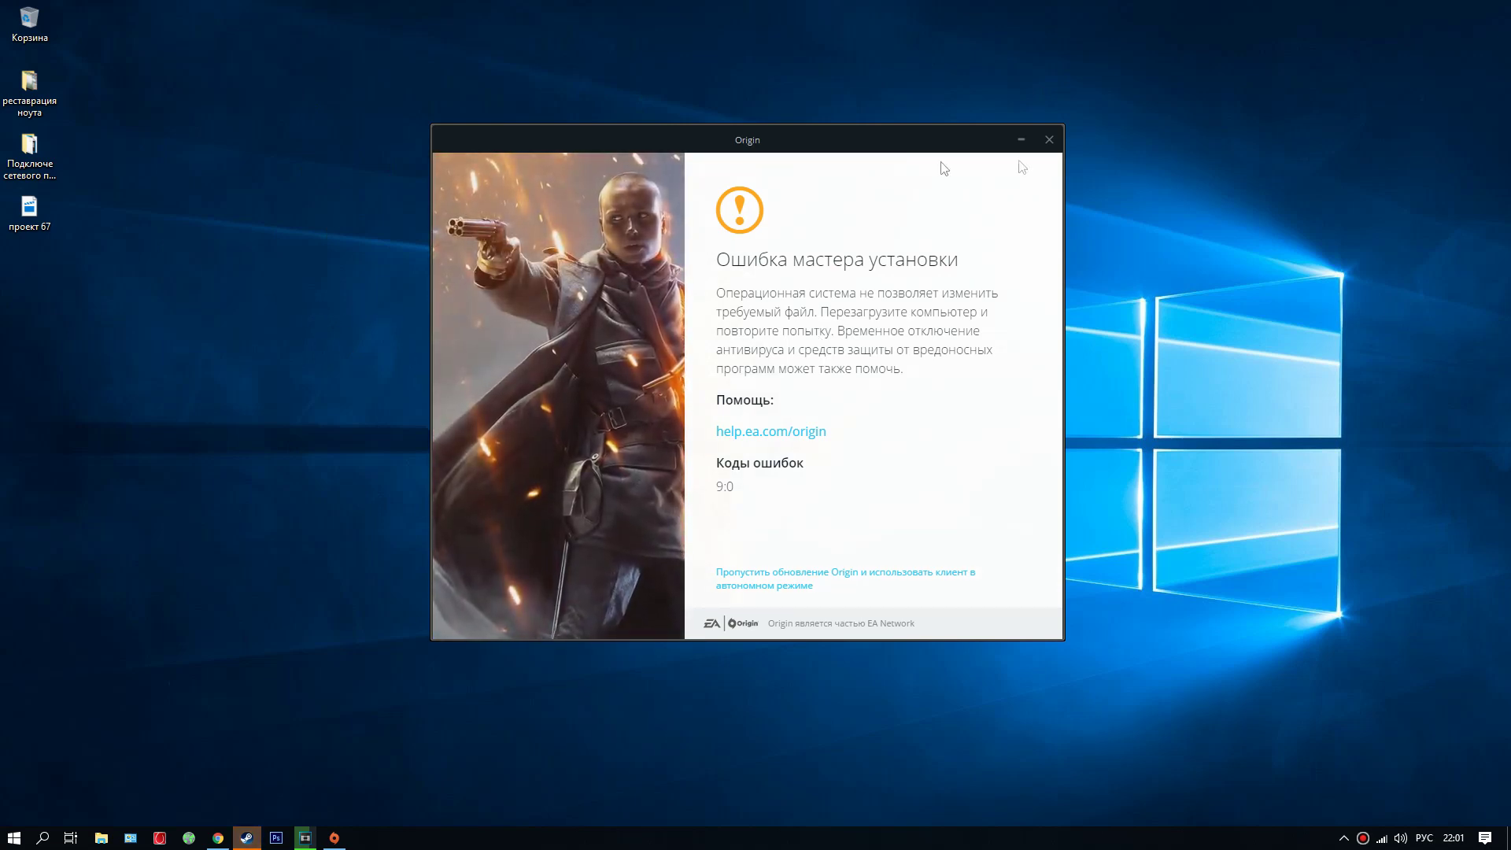
{"action": "left_click", "coordinate": [1049, 139]}
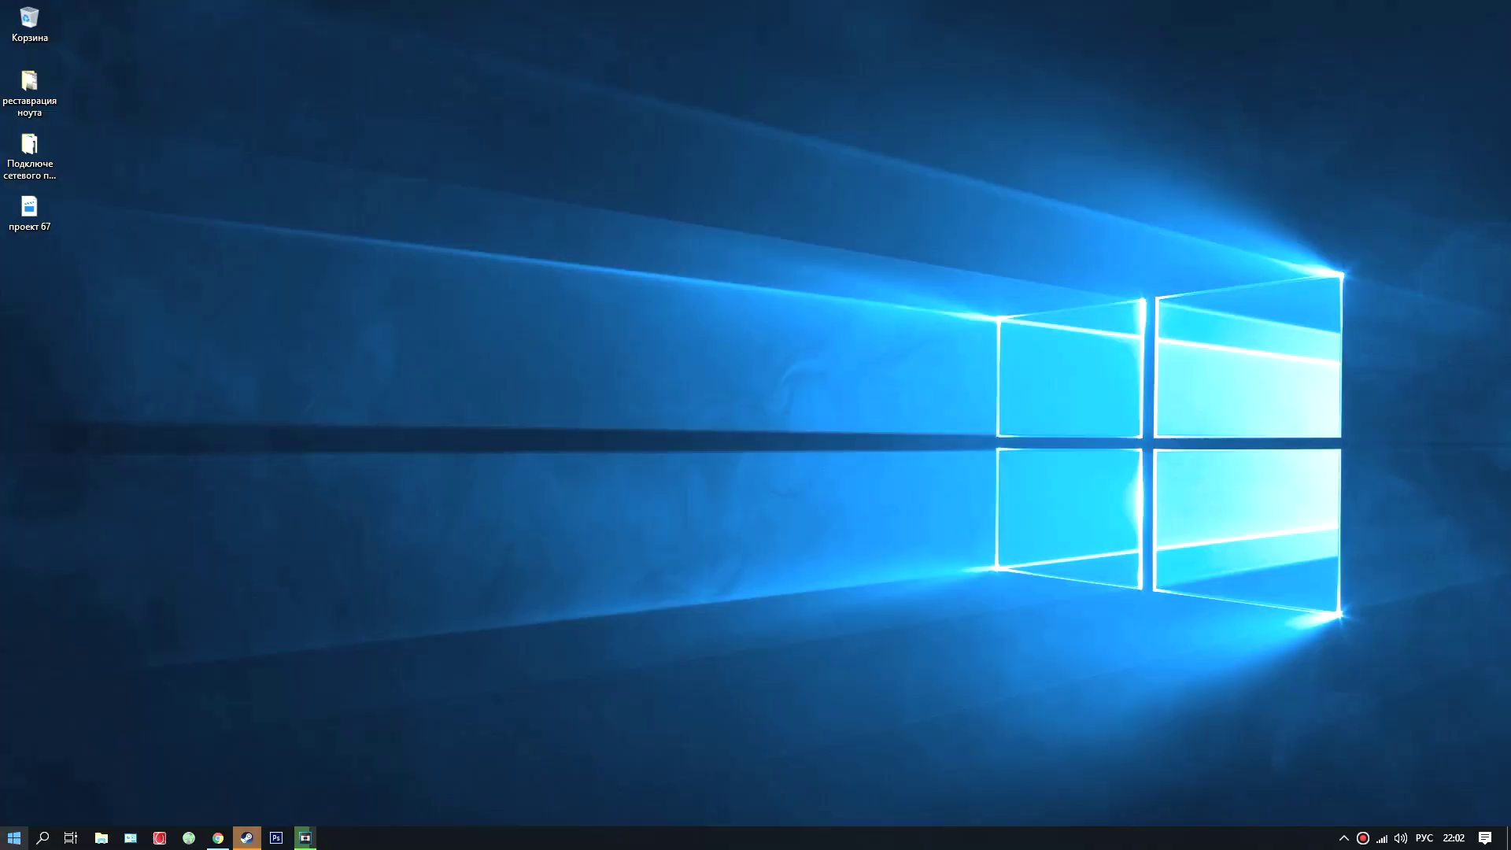
- Uninstall Origin with "Удаление Origin", letting the uninstaller close any running copy
{"action": "key", "text": "super"}
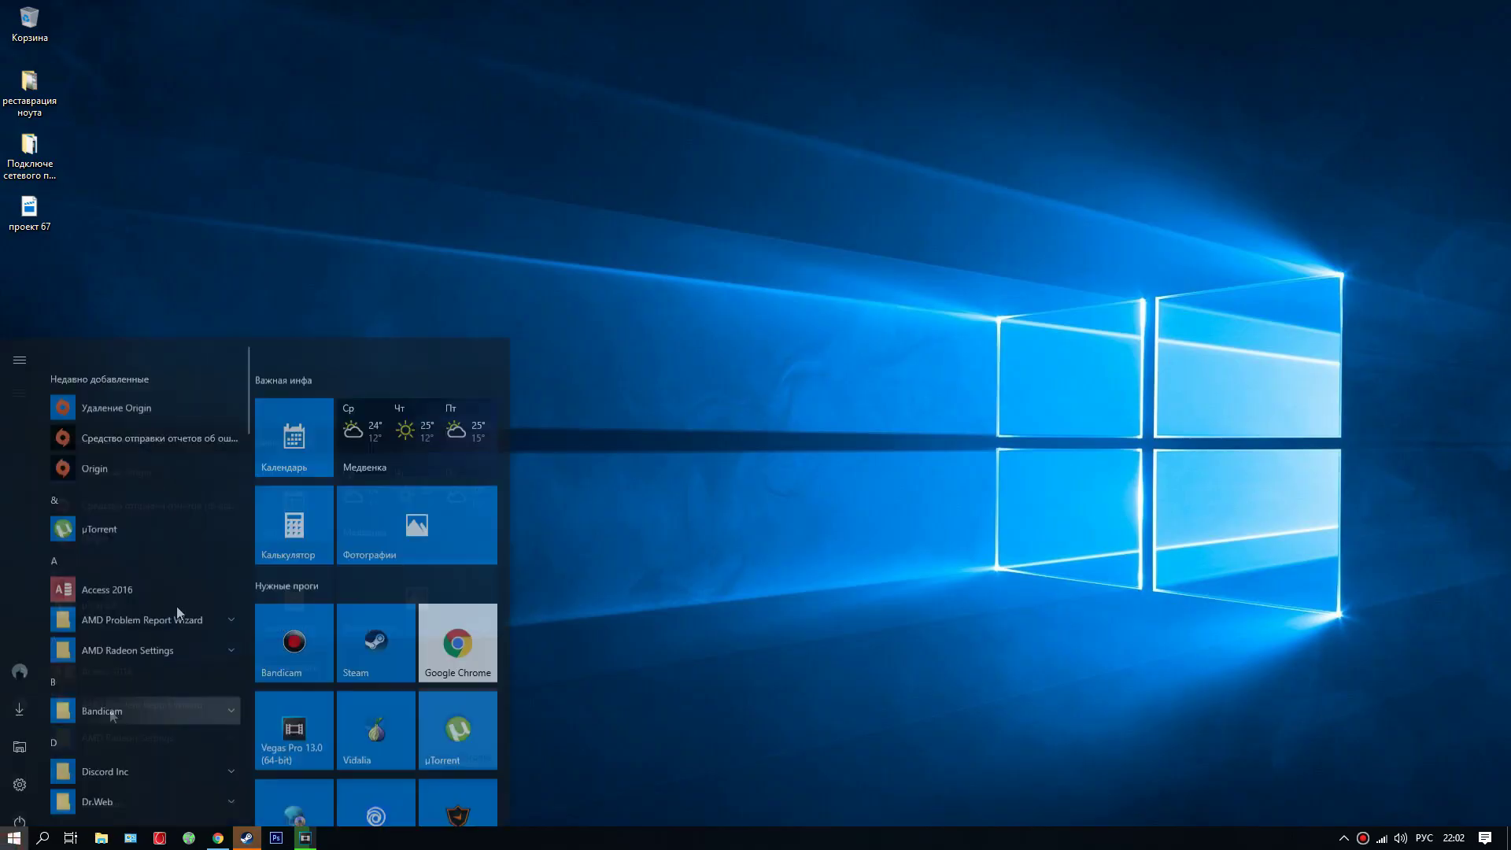
{"action": "left_click", "coordinate": [125, 373]}
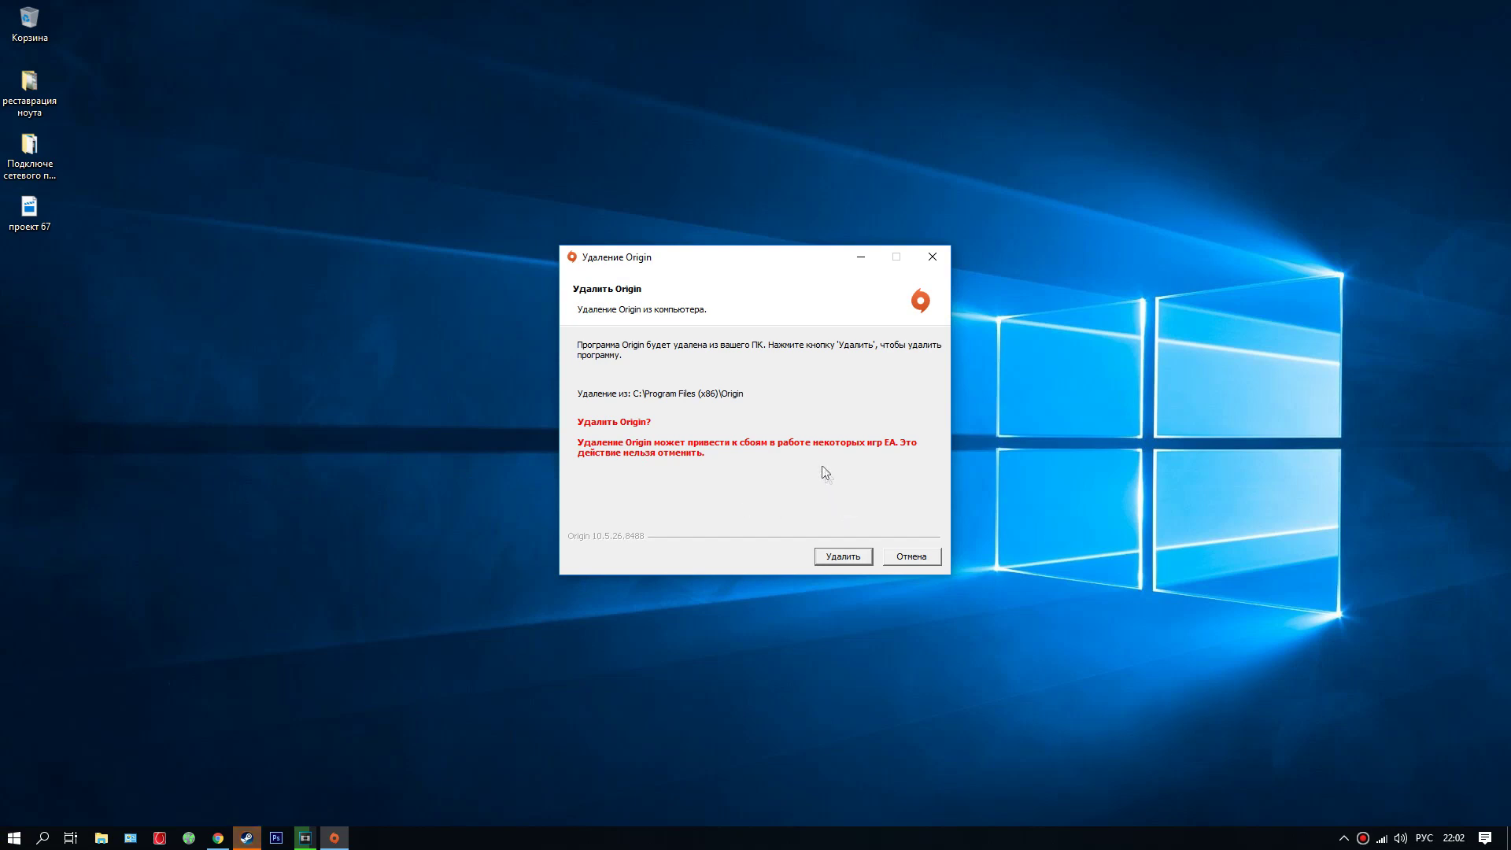
{"action": "left_click", "coordinate": [843, 556]}
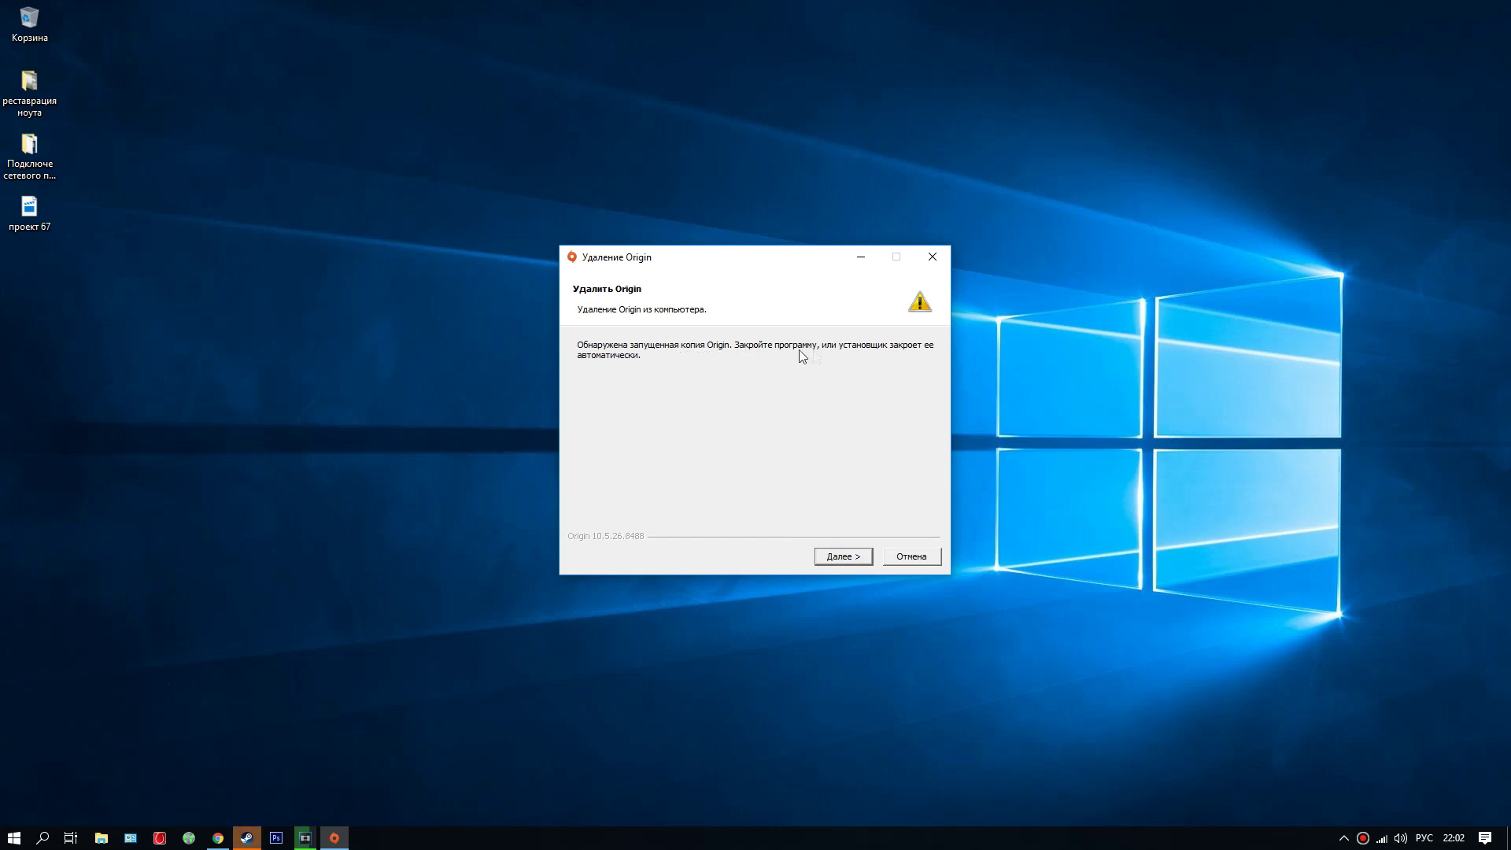
{"action": "left_click", "coordinate": [844, 558]}
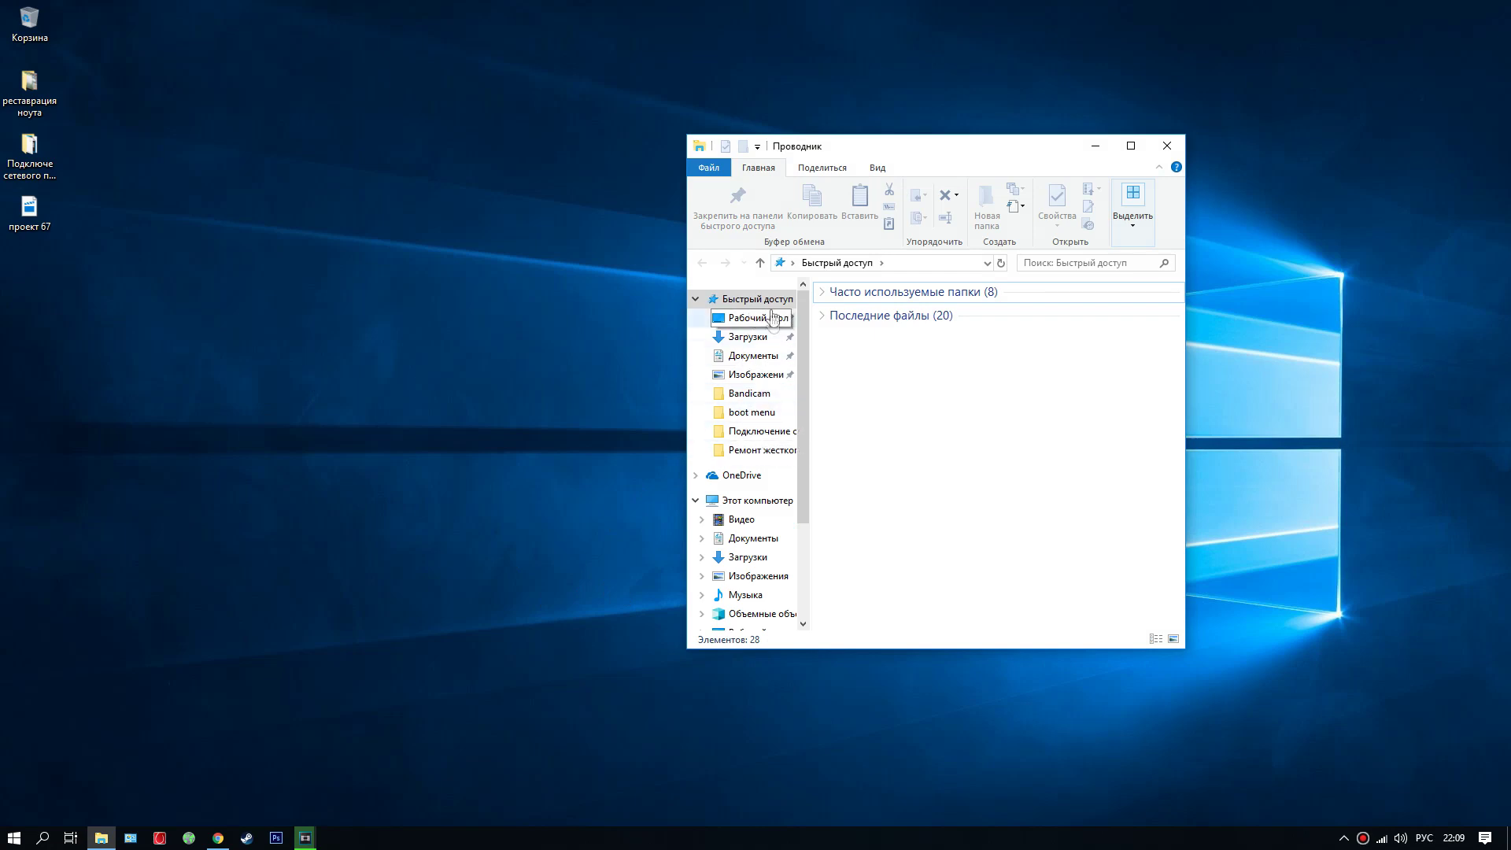
- Browse through Пользователи on drive C: to the user's profile folder, check its .Origin folder and delete it
{"action": "scroll", "coordinate": [732, 488], "scroll_direction": "down", "scroll_amount": 3}
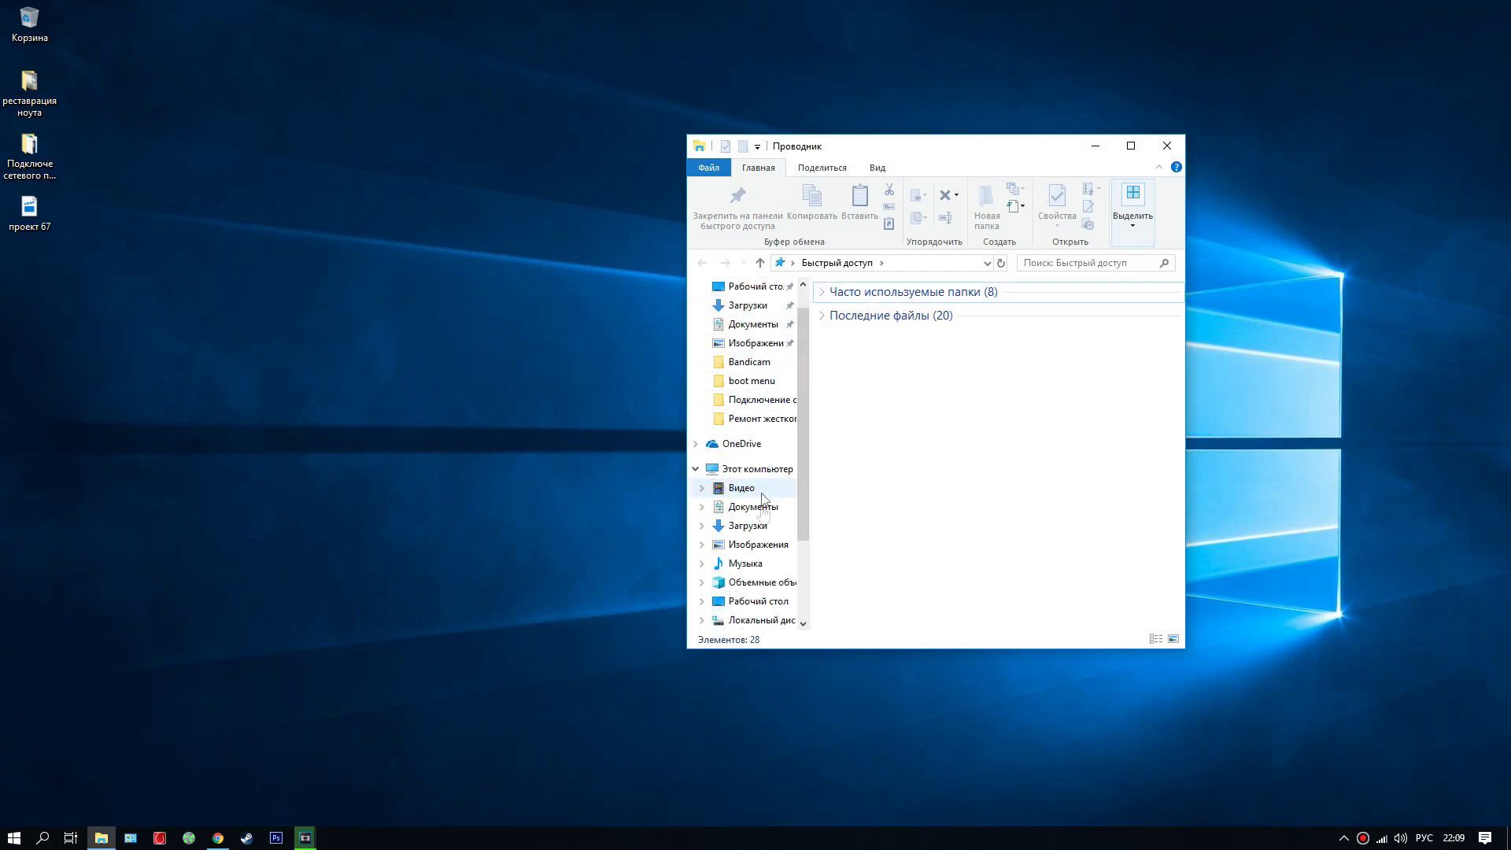
{"action": "left_click", "coordinate": [750, 533]}
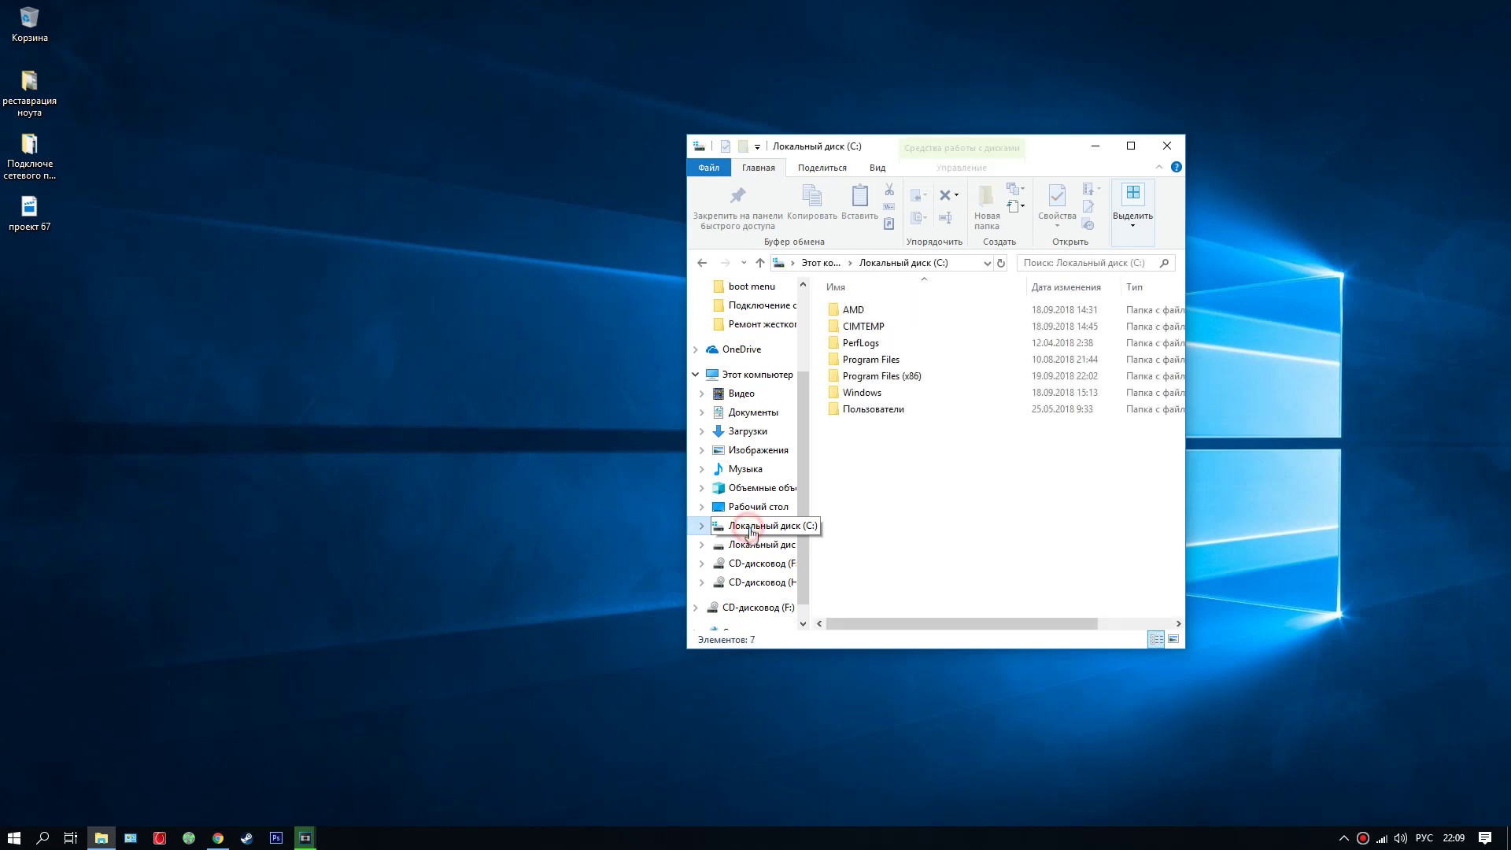
{"action": "double_click", "coordinate": [868, 412]}
{"action": "double_click", "coordinate": [853, 309]}
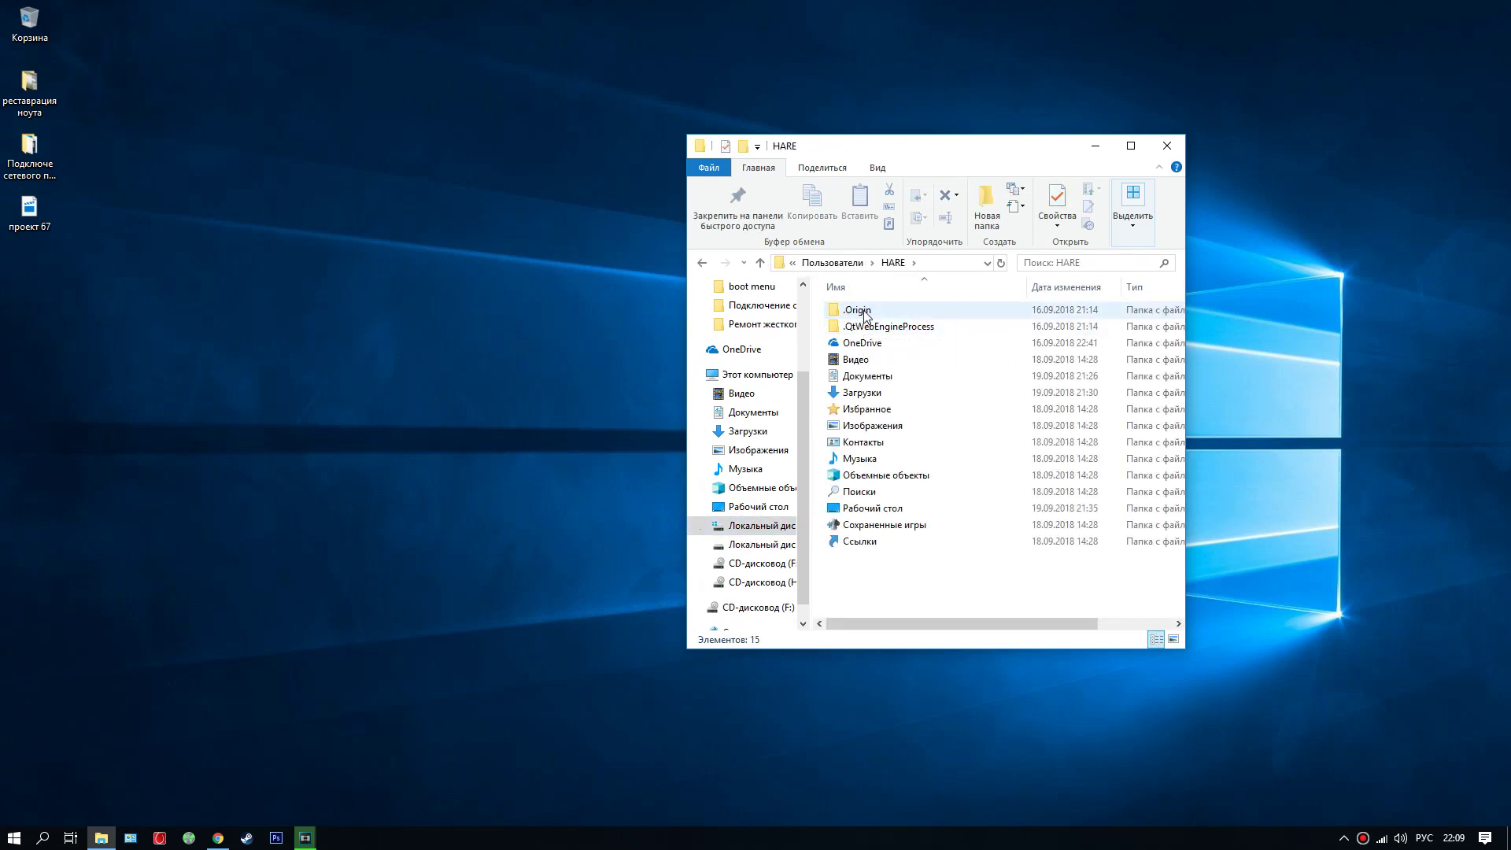
{"action": "double_click", "coordinate": [857, 311]}
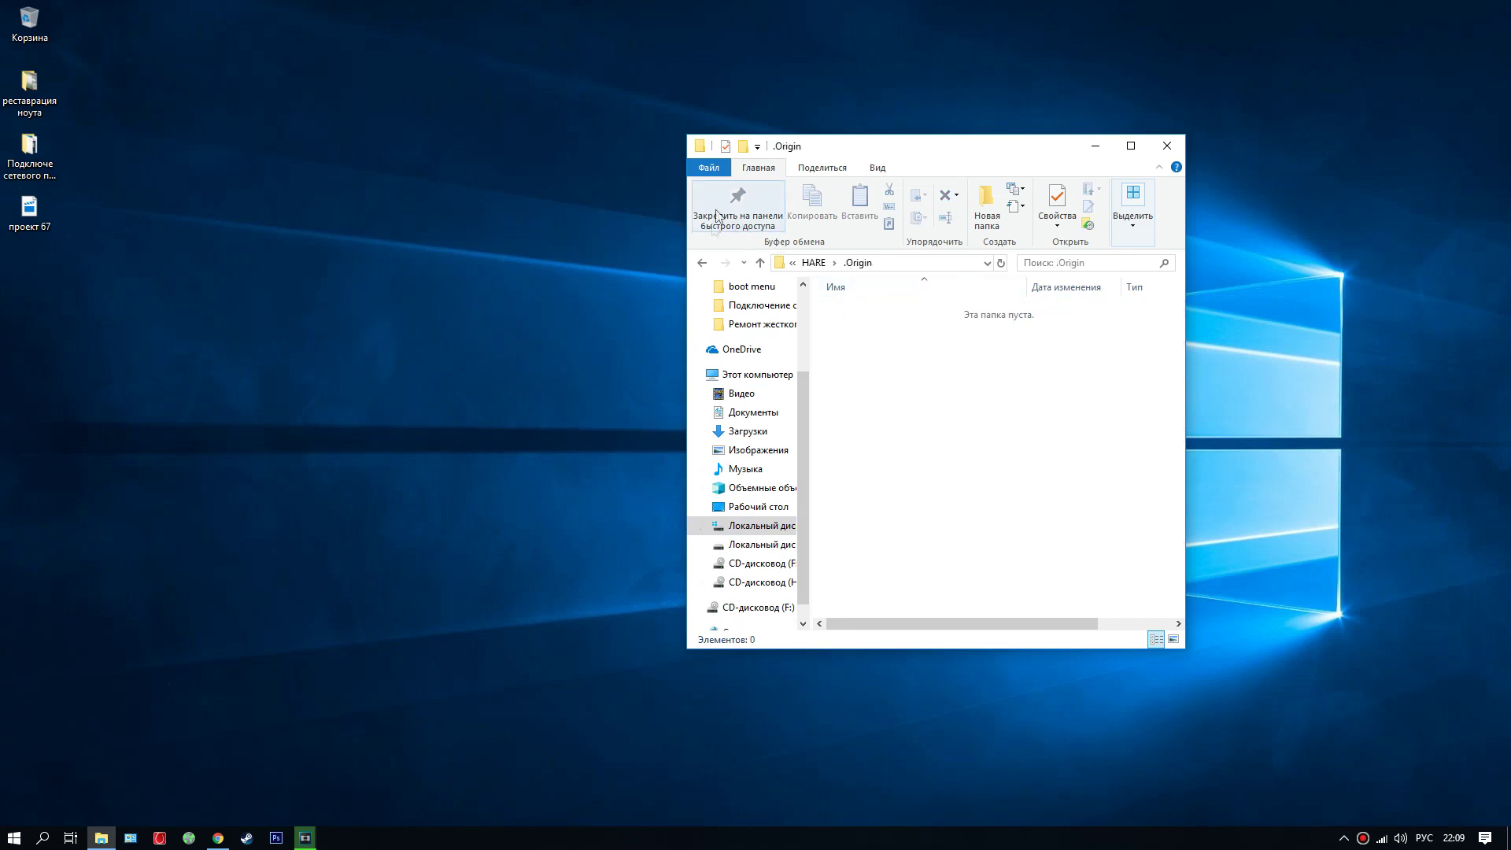
{"action": "left_click", "coordinate": [702, 263]}
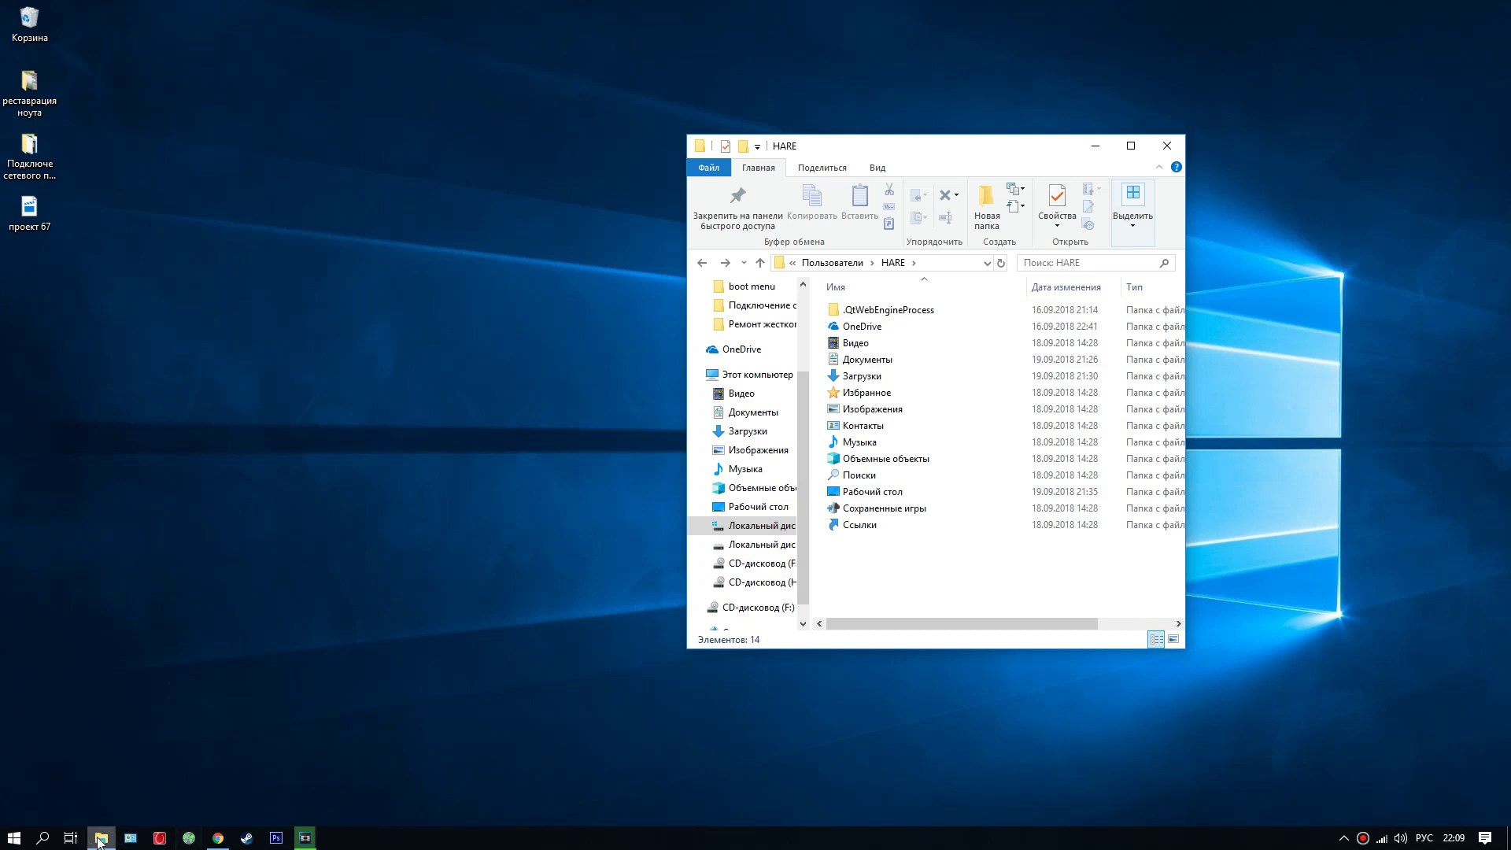
- Open Панель управления, show its items as "Крупные значки", and open "Параметры Проводника"
{"action": "mouse_move", "coordinate": [99, 842]}
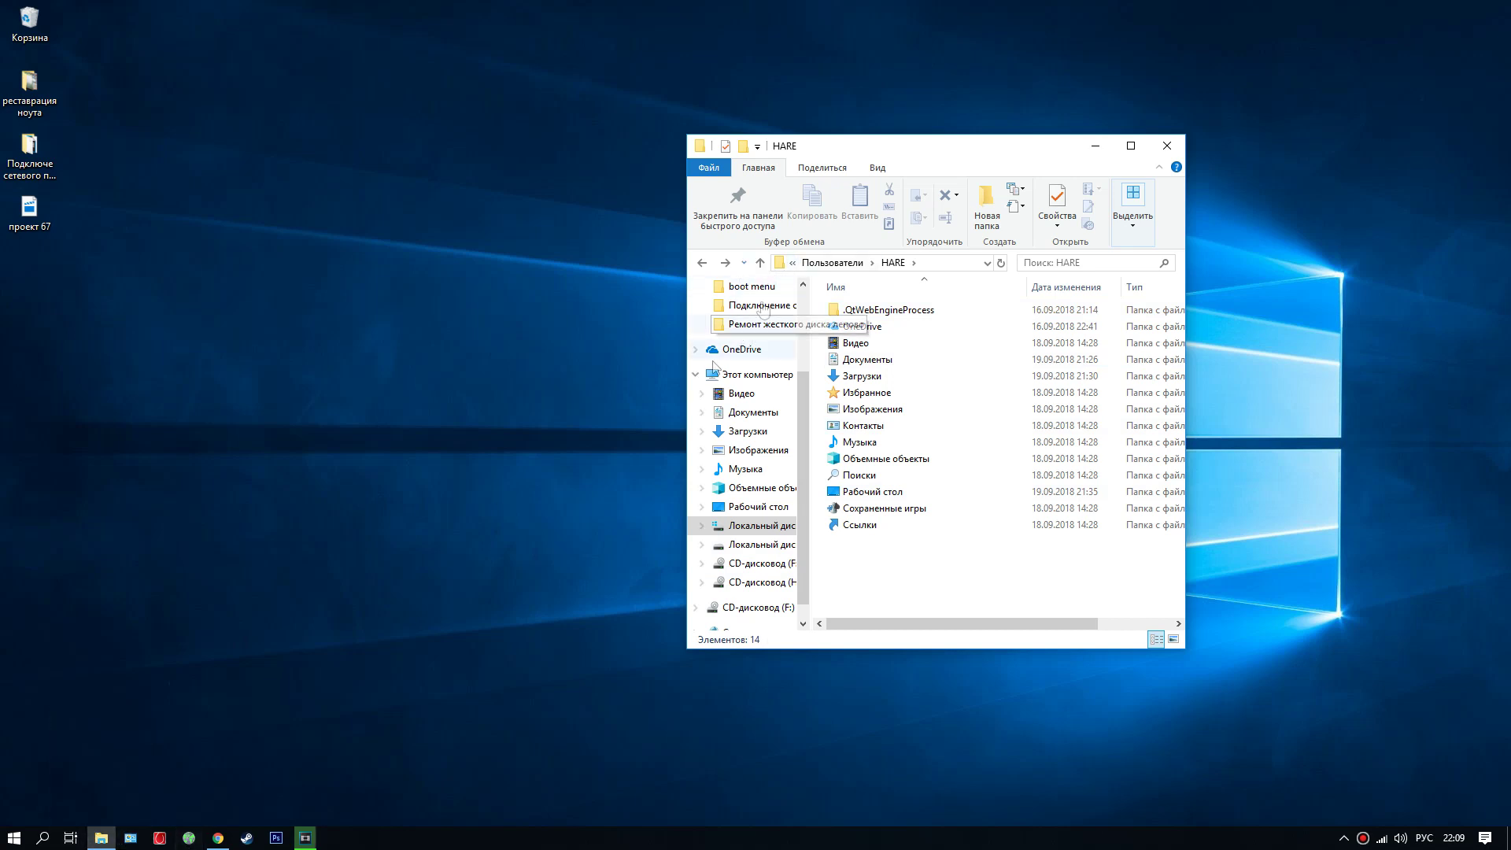
{"action": "left_click", "coordinate": [792, 263]}
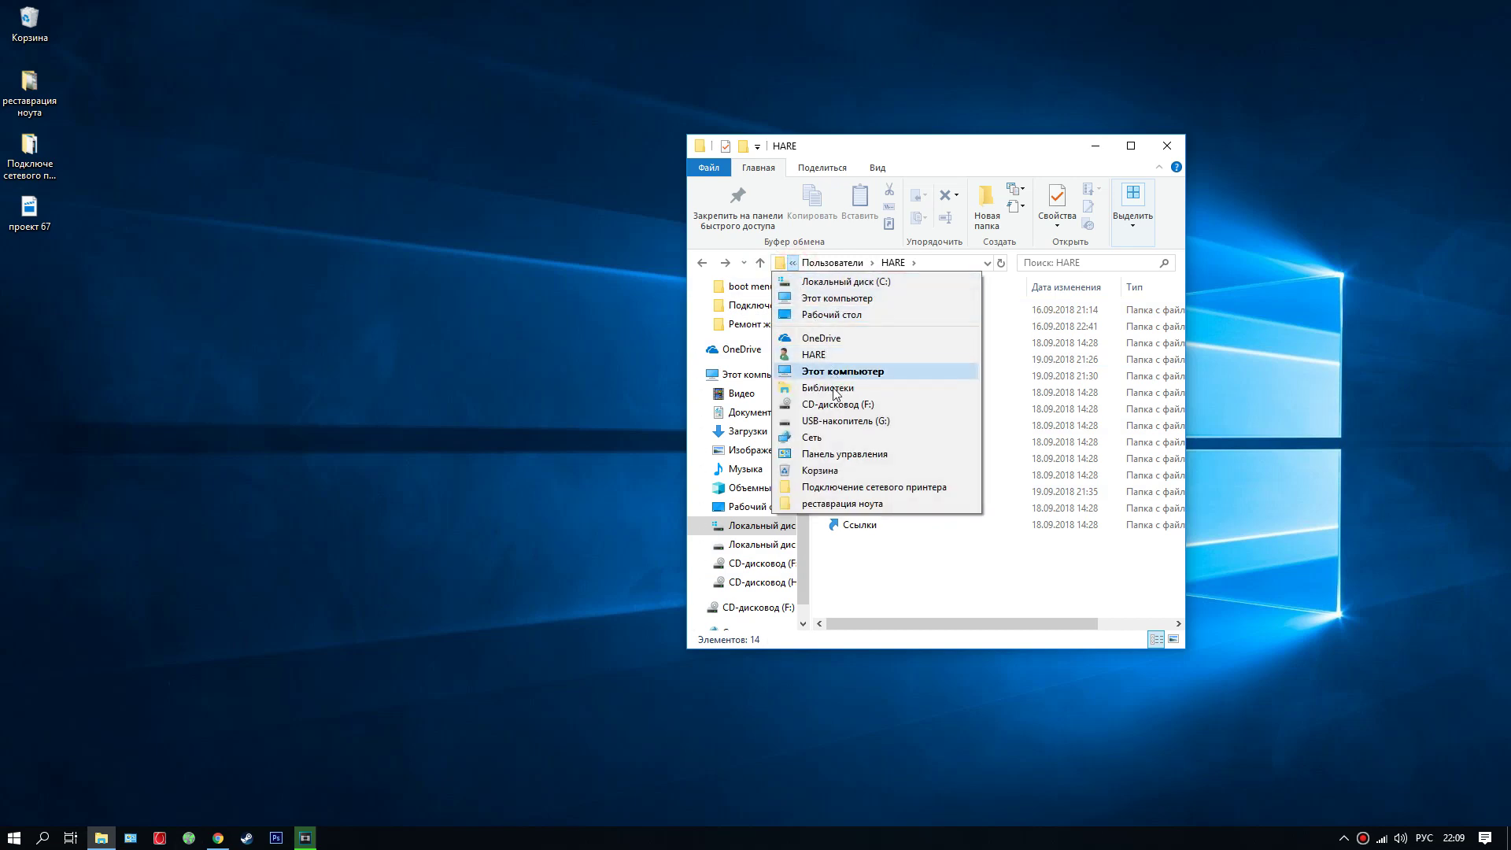
{"action": "left_click", "coordinate": [847, 456]}
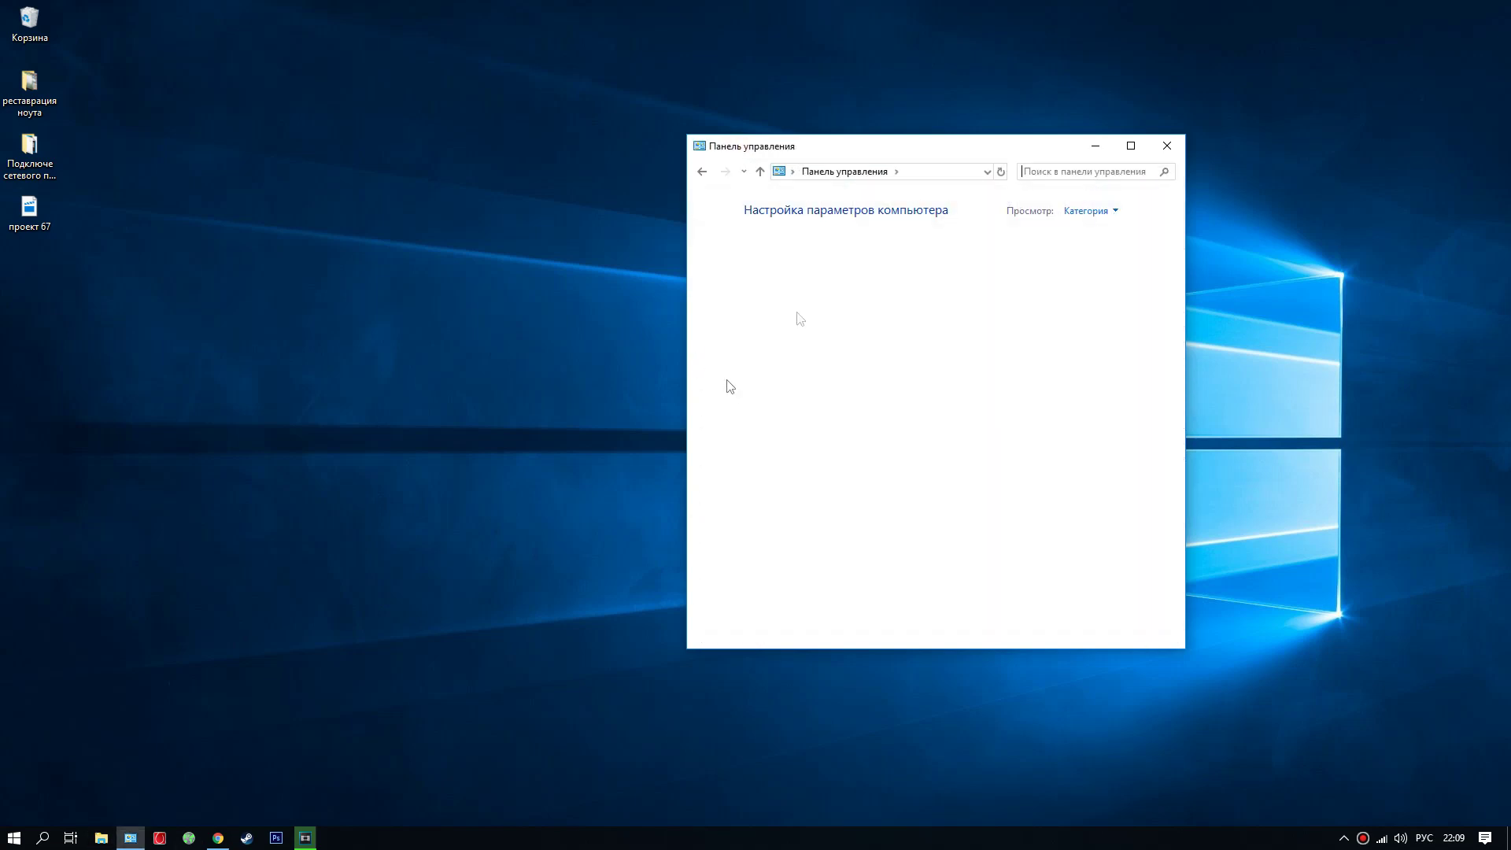
{"action": "left_click", "coordinate": [1100, 210]}
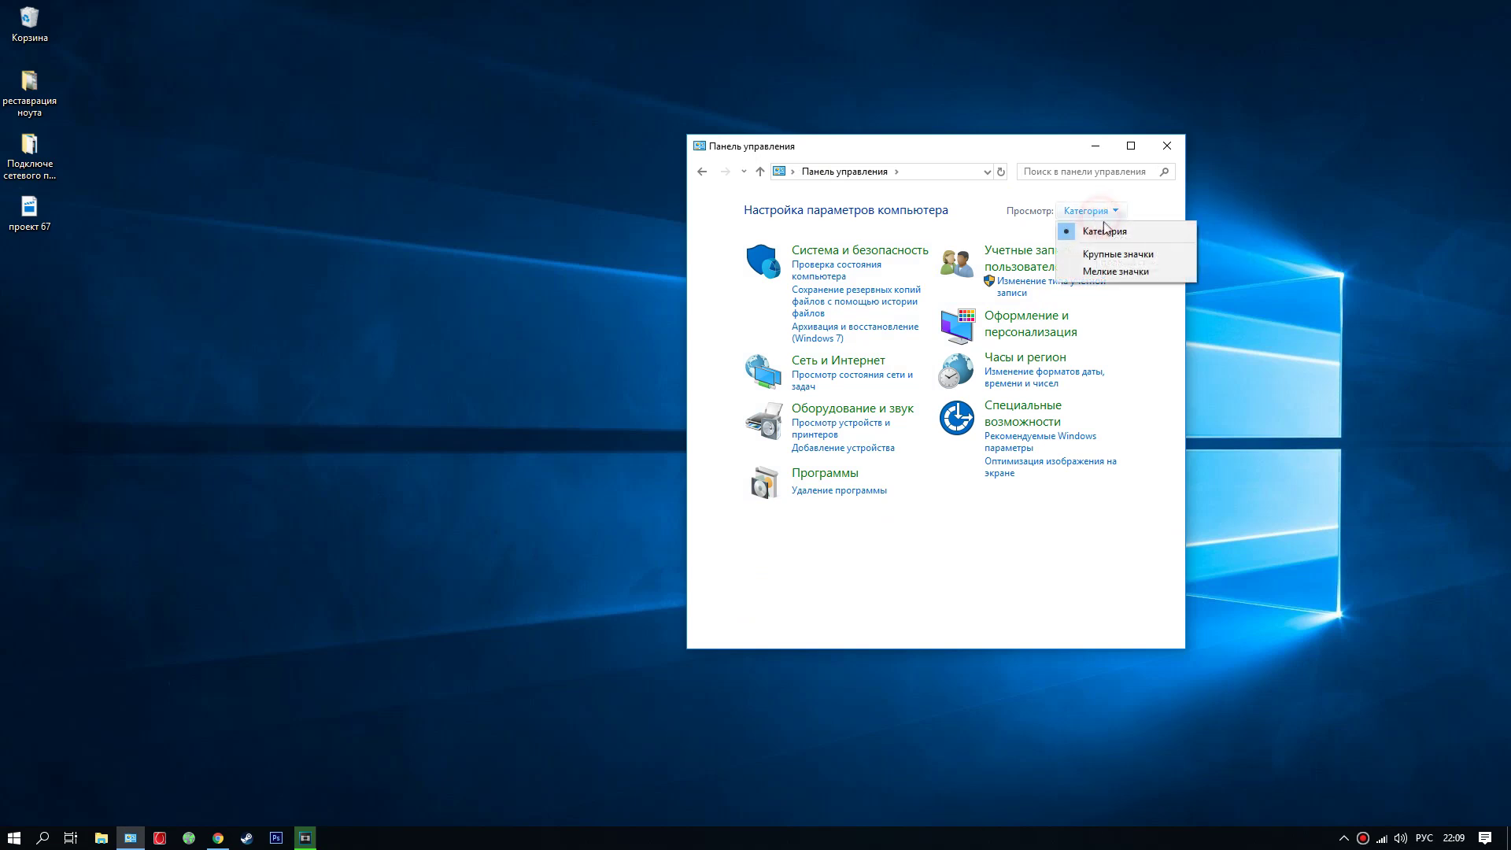
{"action": "left_click", "coordinate": [1113, 256]}
{"action": "scroll", "coordinate": [787, 417], "scroll_direction": "down", "scroll_amount": 5}
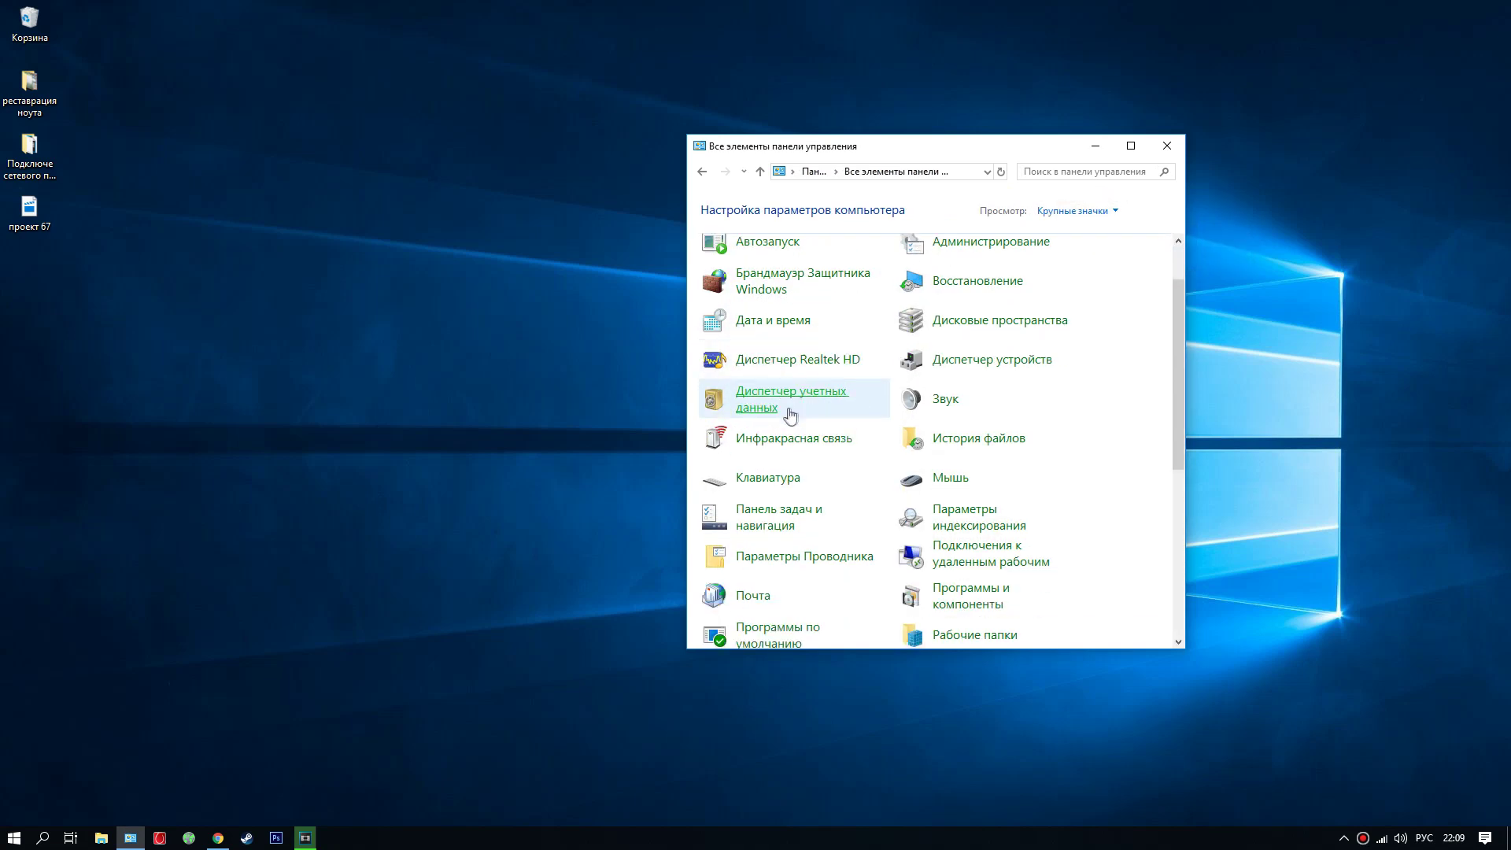
{"action": "scroll", "coordinate": [815, 441], "scroll_direction": "down", "scroll_amount": 3}
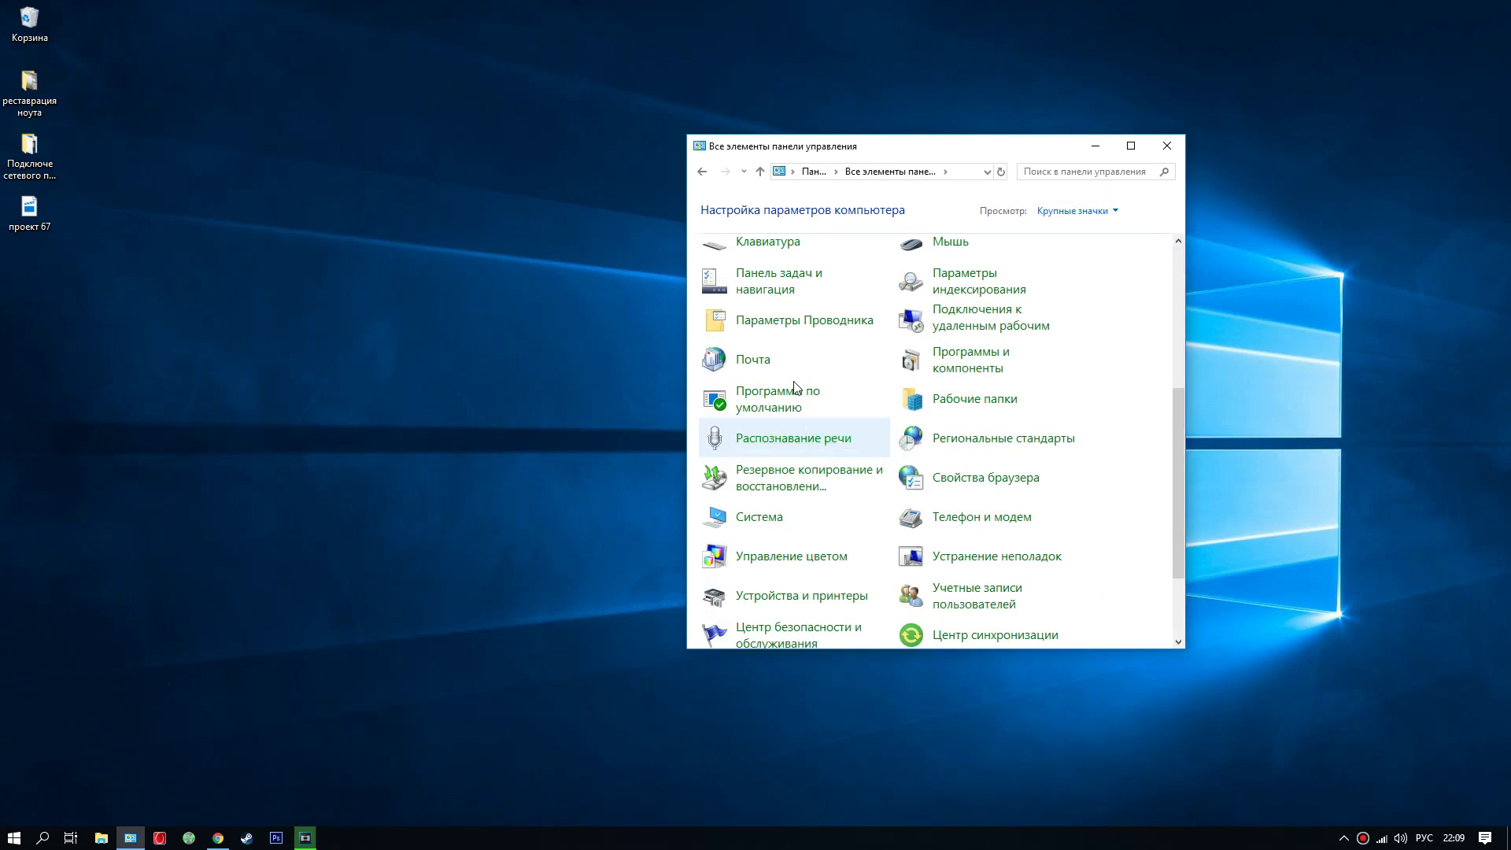
{"action": "left_click", "coordinate": [800, 323]}
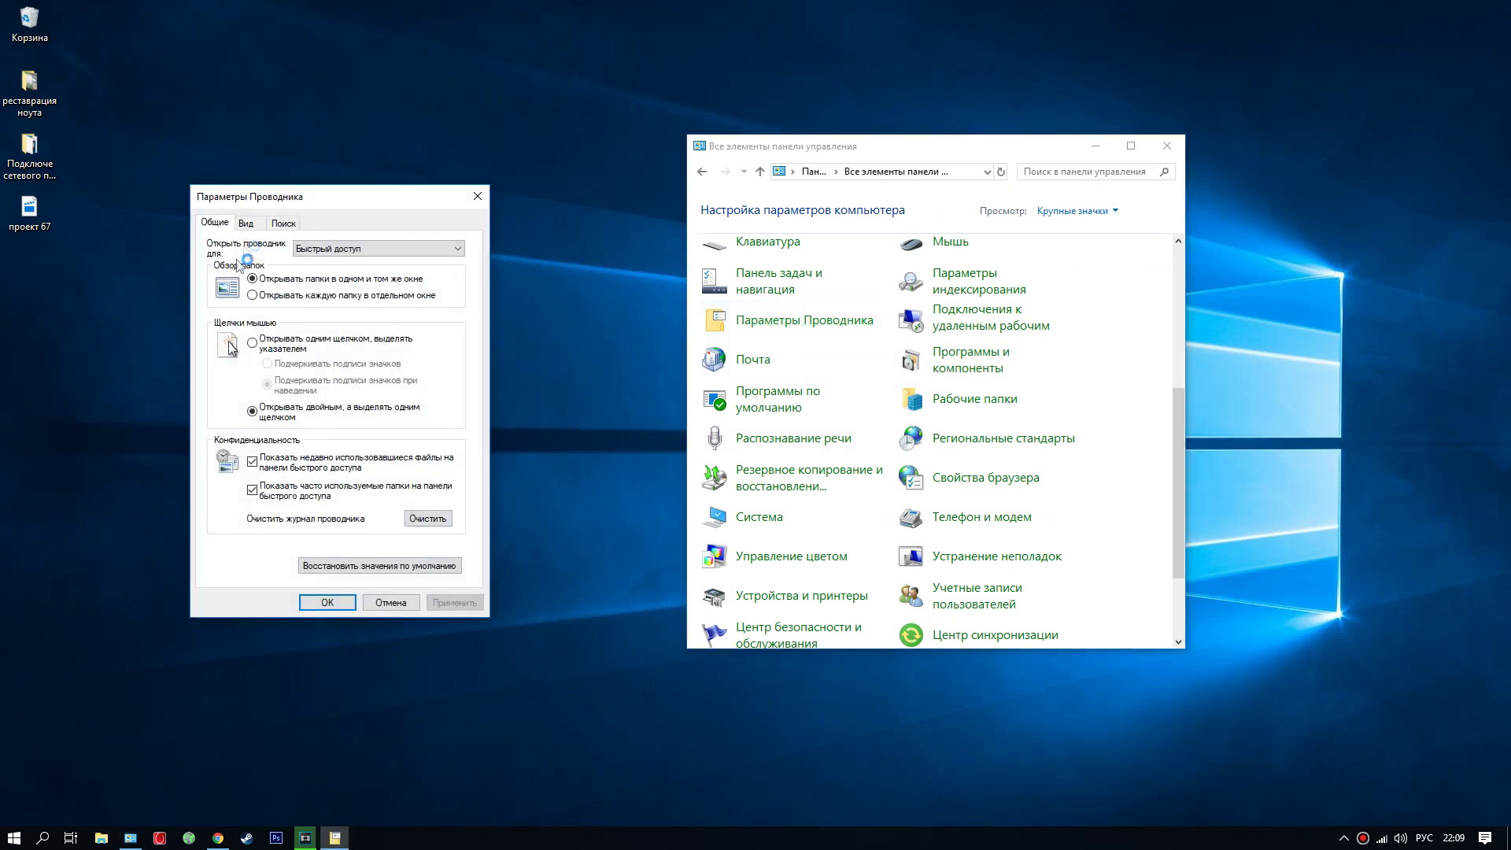
- Enable "Показывать скрытые файлы, папки и диски" in the folder view options and save the settings
{"action": "left_click", "coordinate": [246, 223]}
{"action": "left_click_drag", "start_coordinate": [463, 373], "coordinate": [360, 475]}
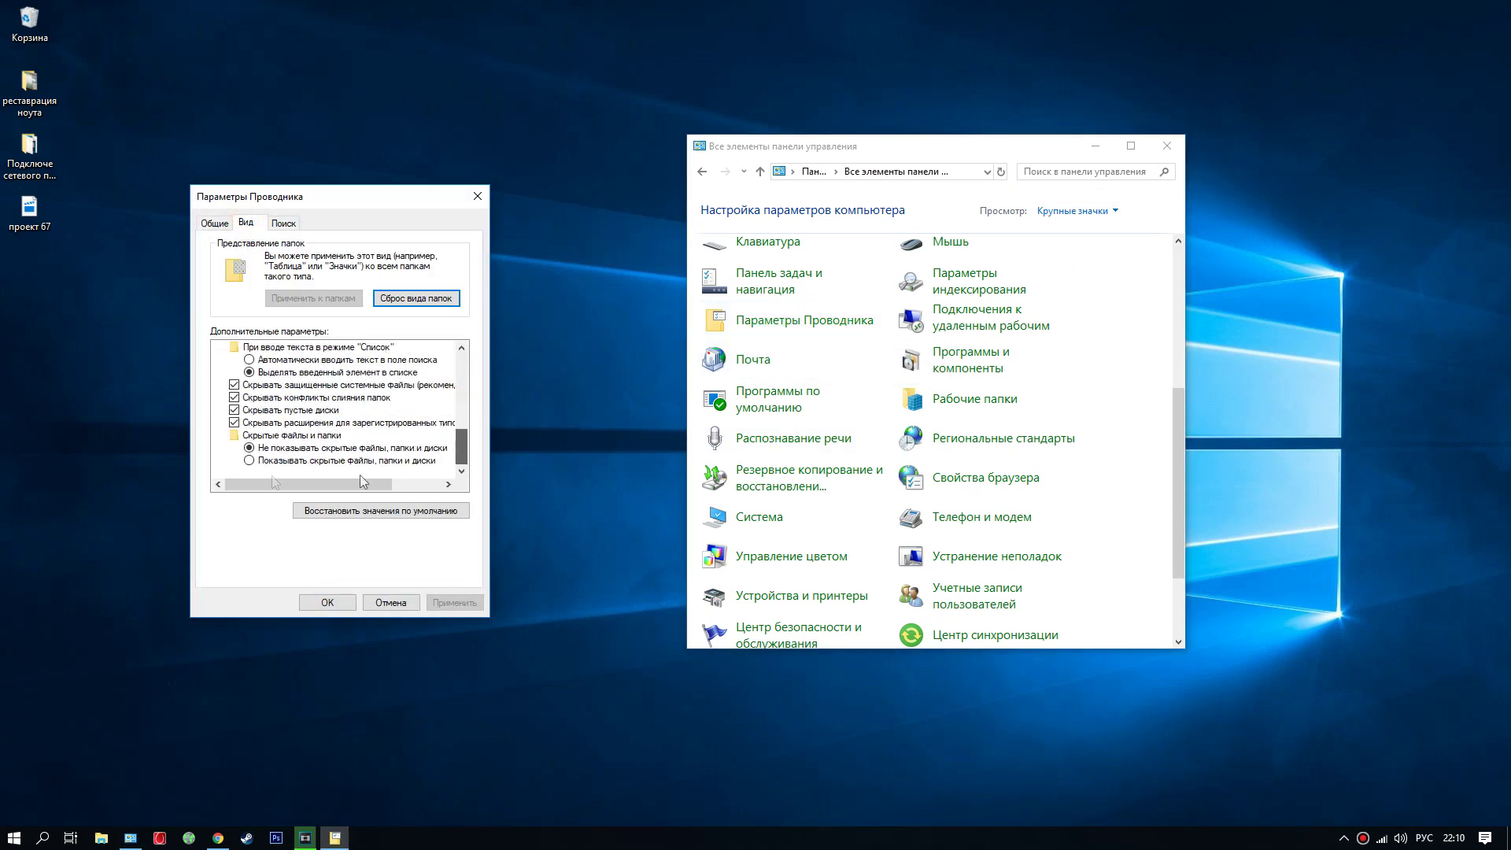
{"action": "left_click", "coordinate": [249, 461]}
{"action": "left_click", "coordinate": [453, 602]}
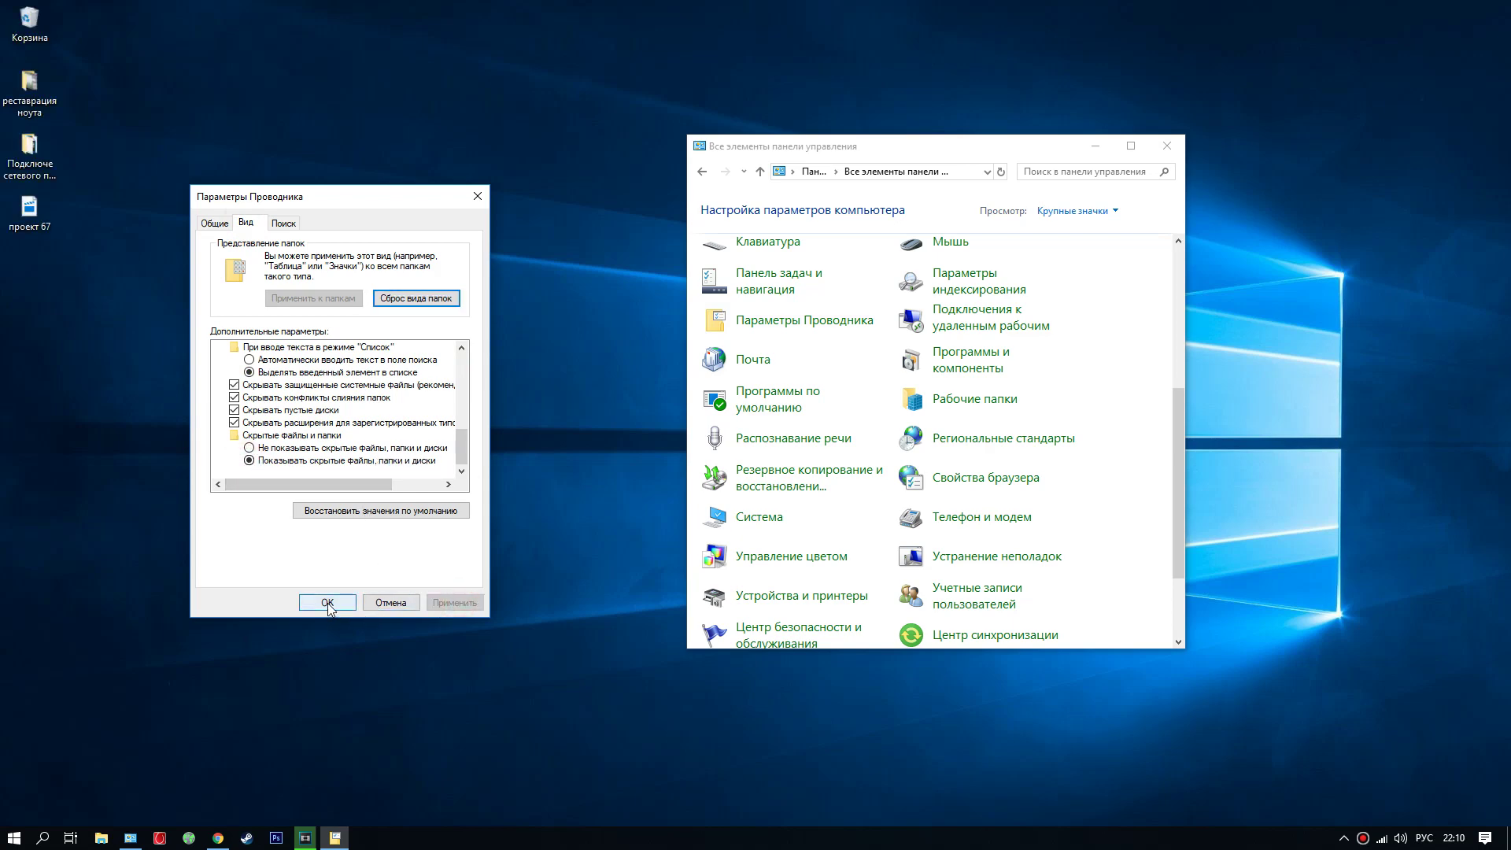
{"action": "left_click", "coordinate": [328, 603]}
{"action": "left_click", "coordinate": [131, 837]}
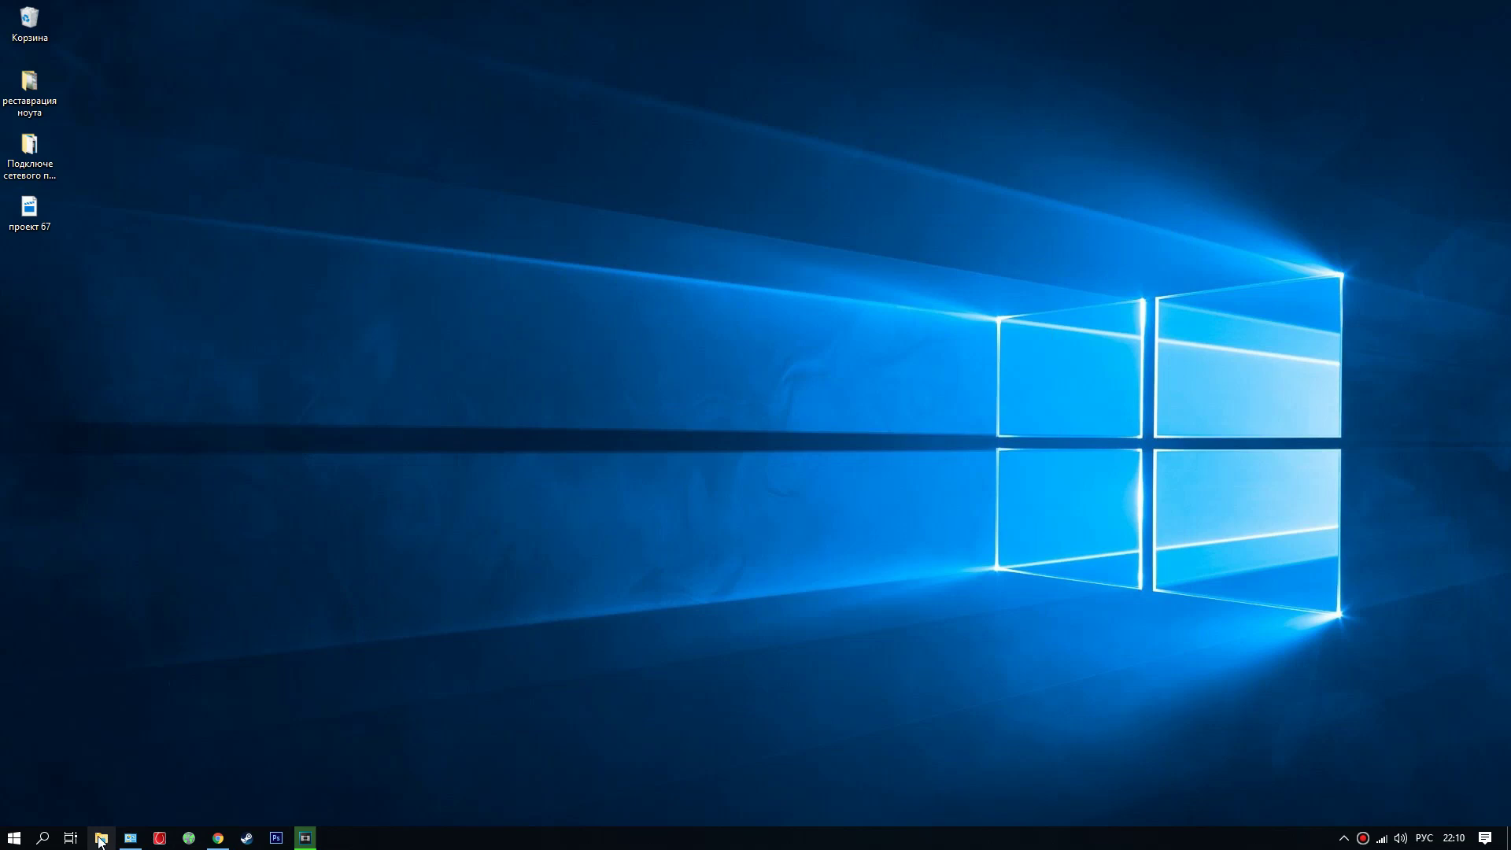
- Browse drive C: through Пользователи and the user's profile folder to AppData\Local
{"action": "key", "text": "super+e"}
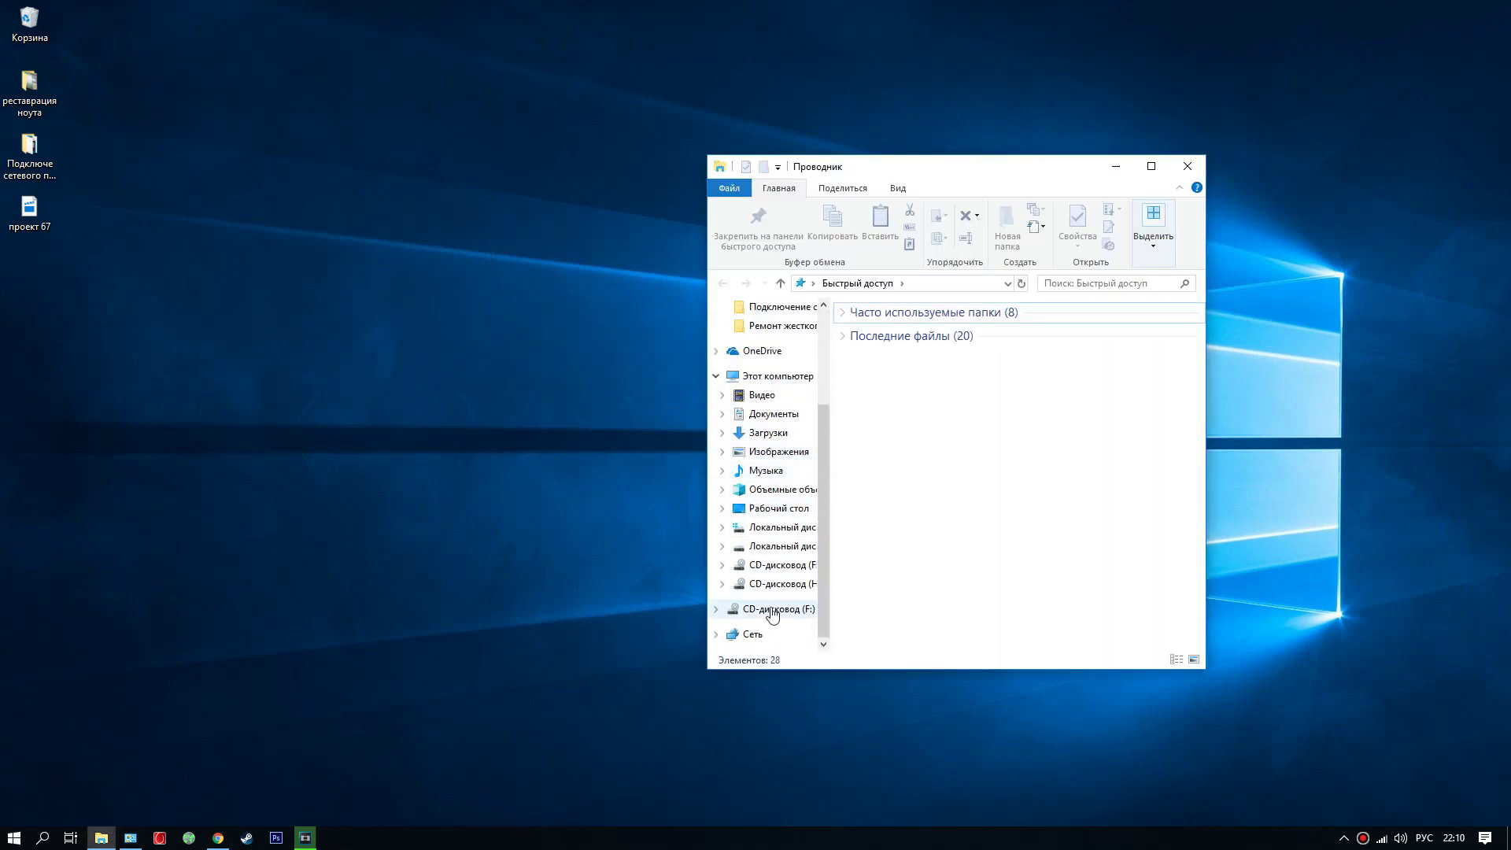
{"action": "left_click", "coordinate": [779, 527]}
{"action": "double_click", "coordinate": [887, 480]}
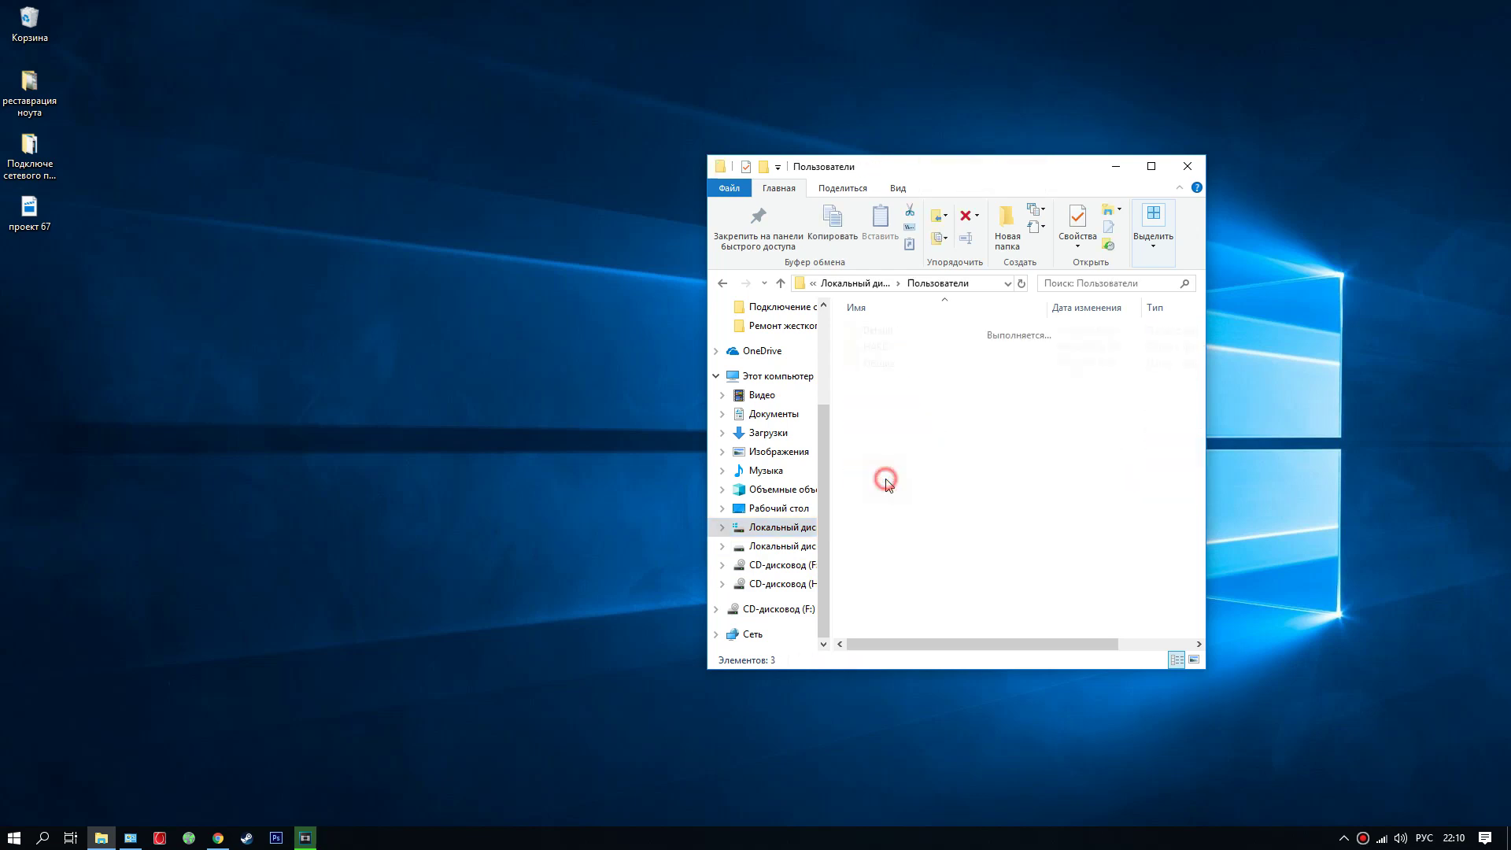
{"action": "double_click", "coordinate": [876, 347]}
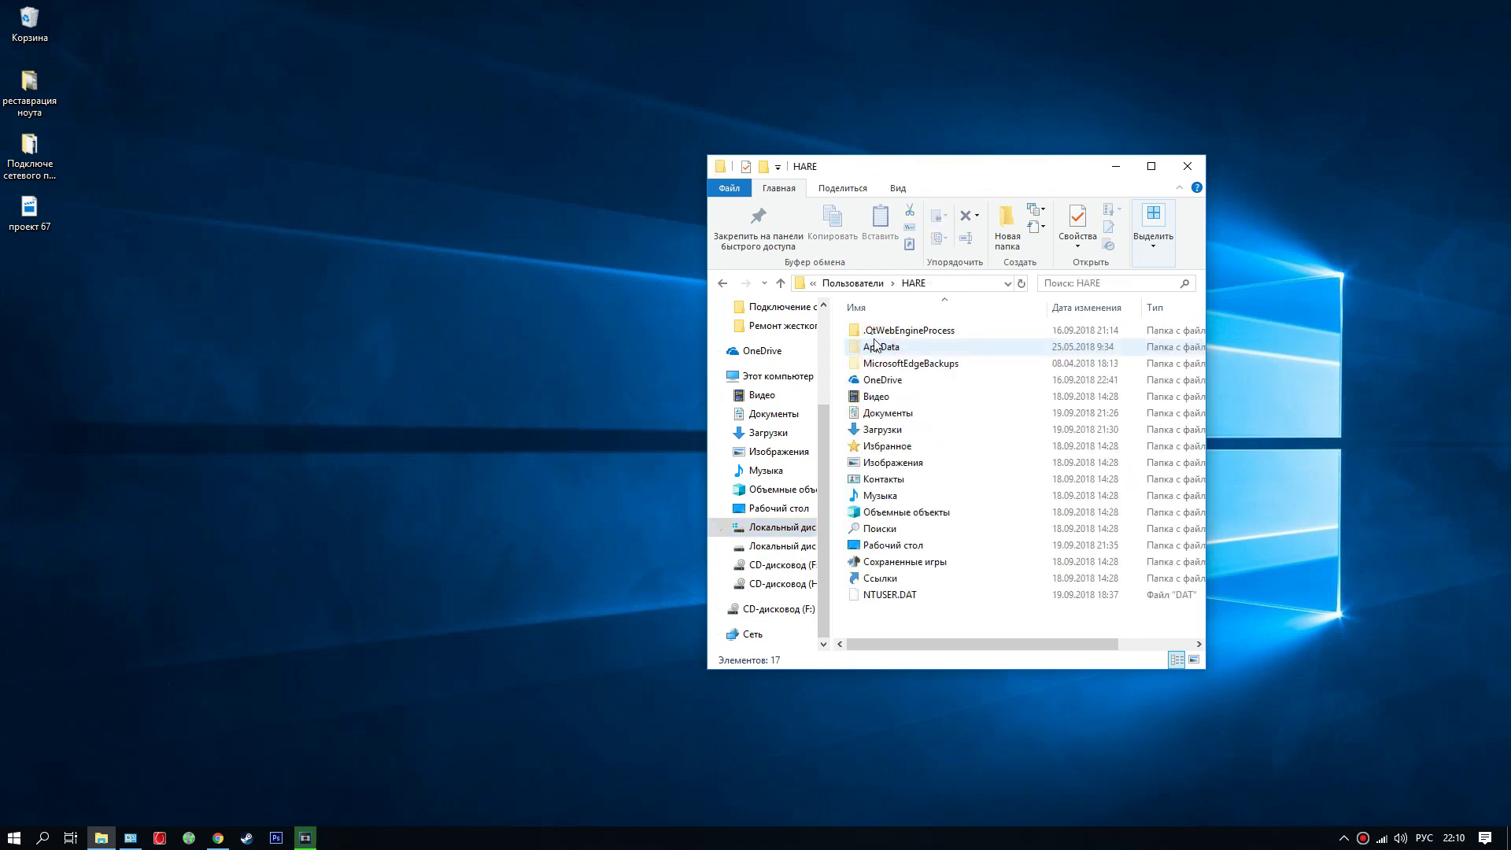
{"action": "double_click", "coordinate": [883, 348]}
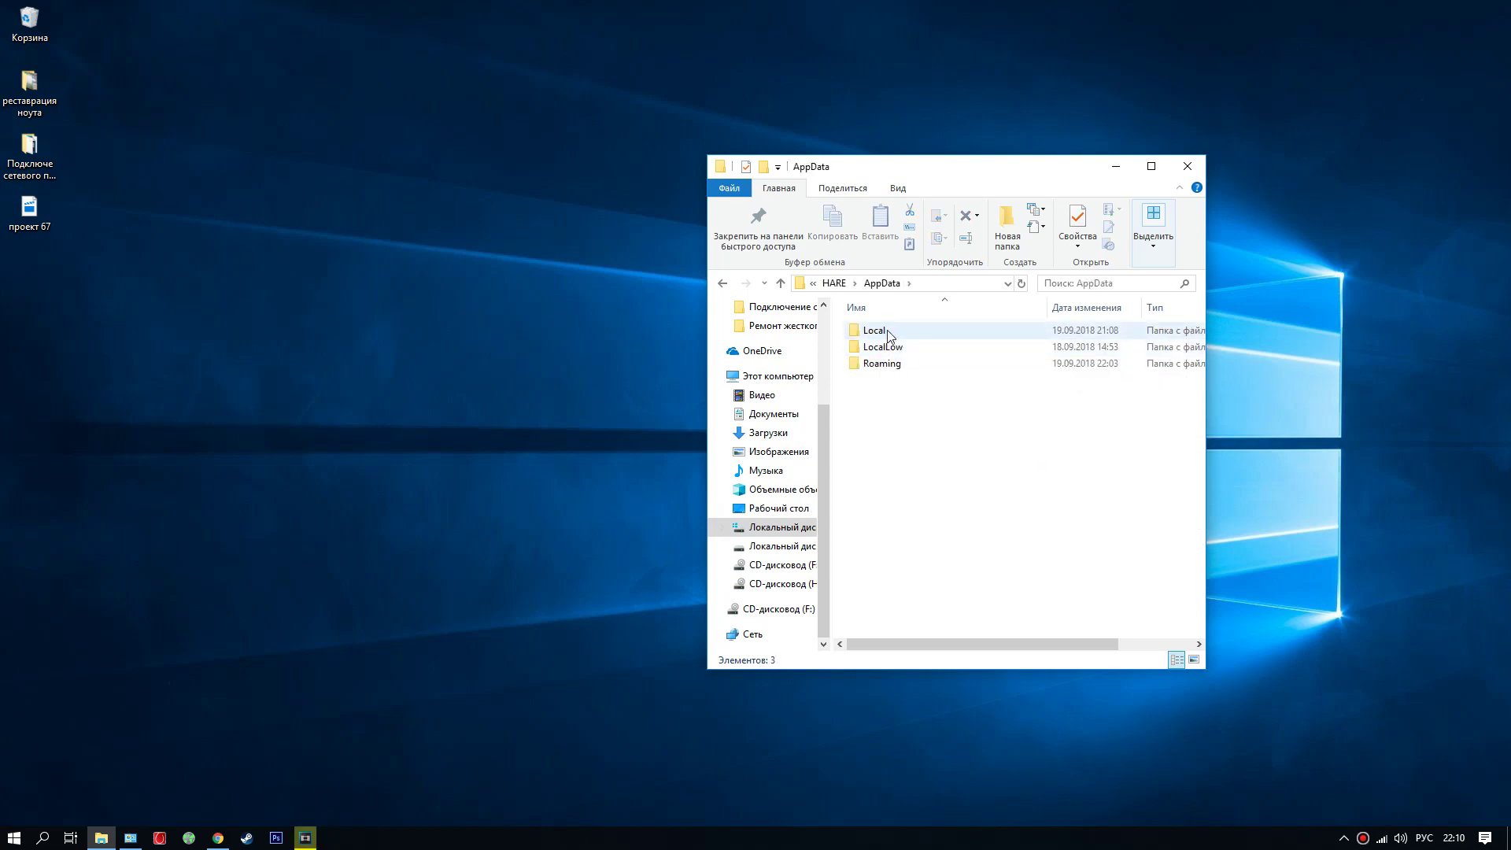
{"action": "double_click", "coordinate": [875, 331]}
- Try to delete the Origin folder from AppData\Local, retry once, and cancel the deletion
{"action": "scroll", "coordinate": [897, 401], "scroll_direction": "down", "scroll_amount": 5}
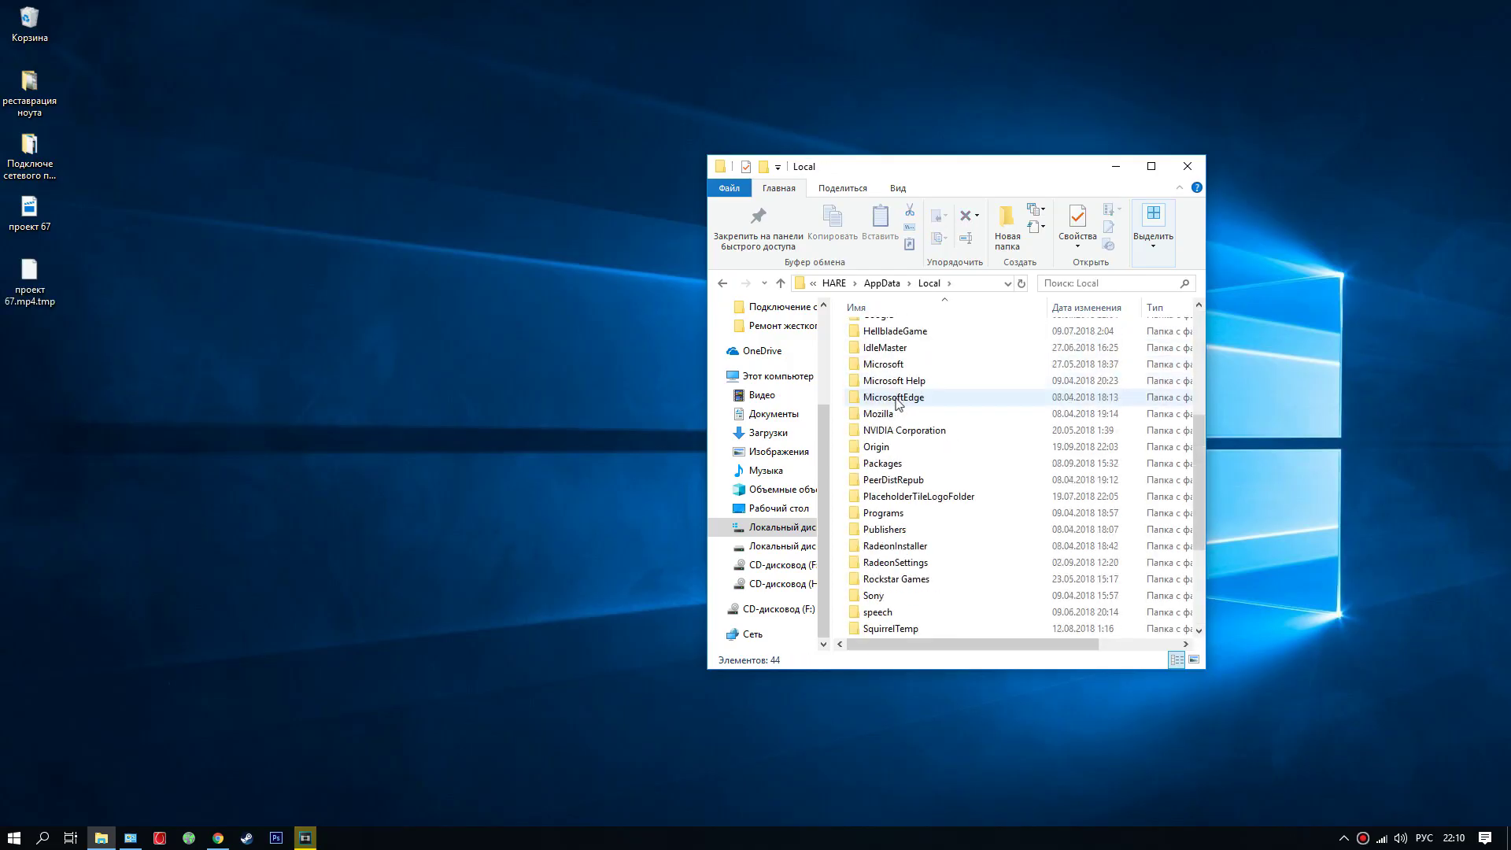
{"action": "left_click", "coordinate": [878, 350]}
{"action": "key", "text": "Delete"}
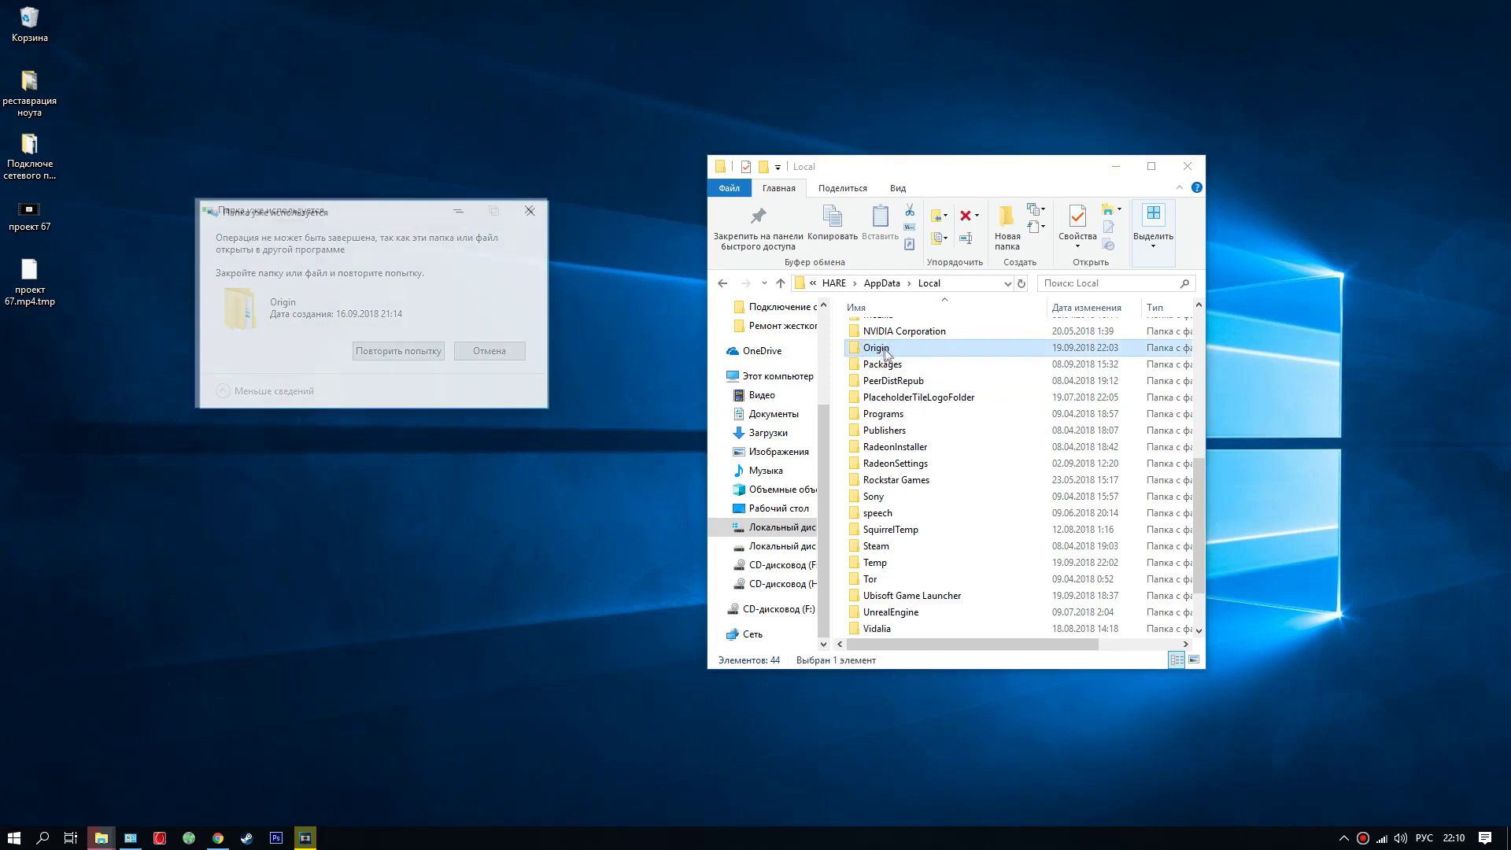
{"action": "left_click", "coordinate": [396, 352]}
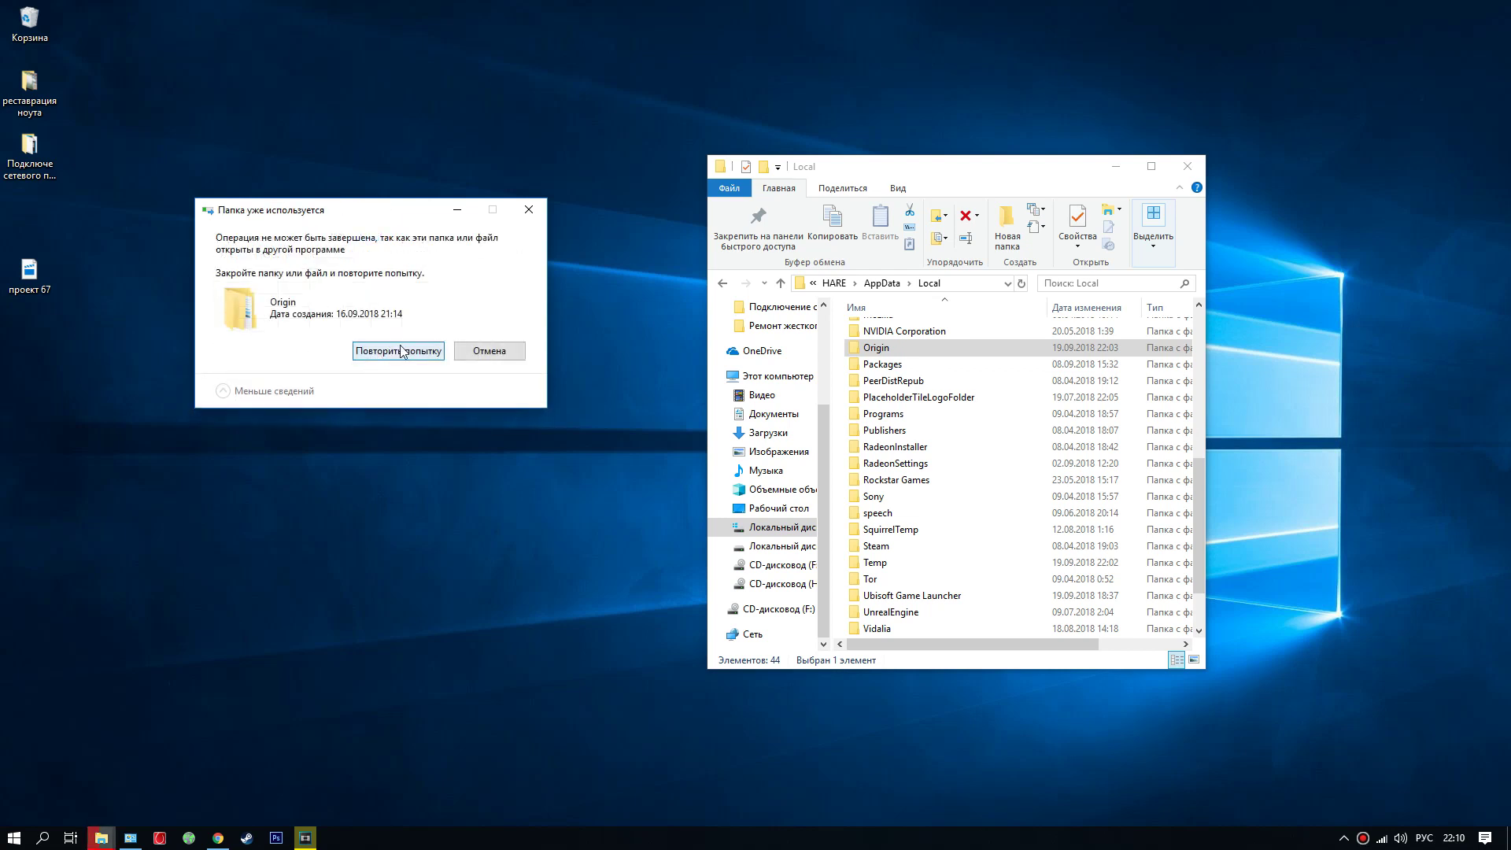
{"action": "left_click", "coordinate": [493, 351]}
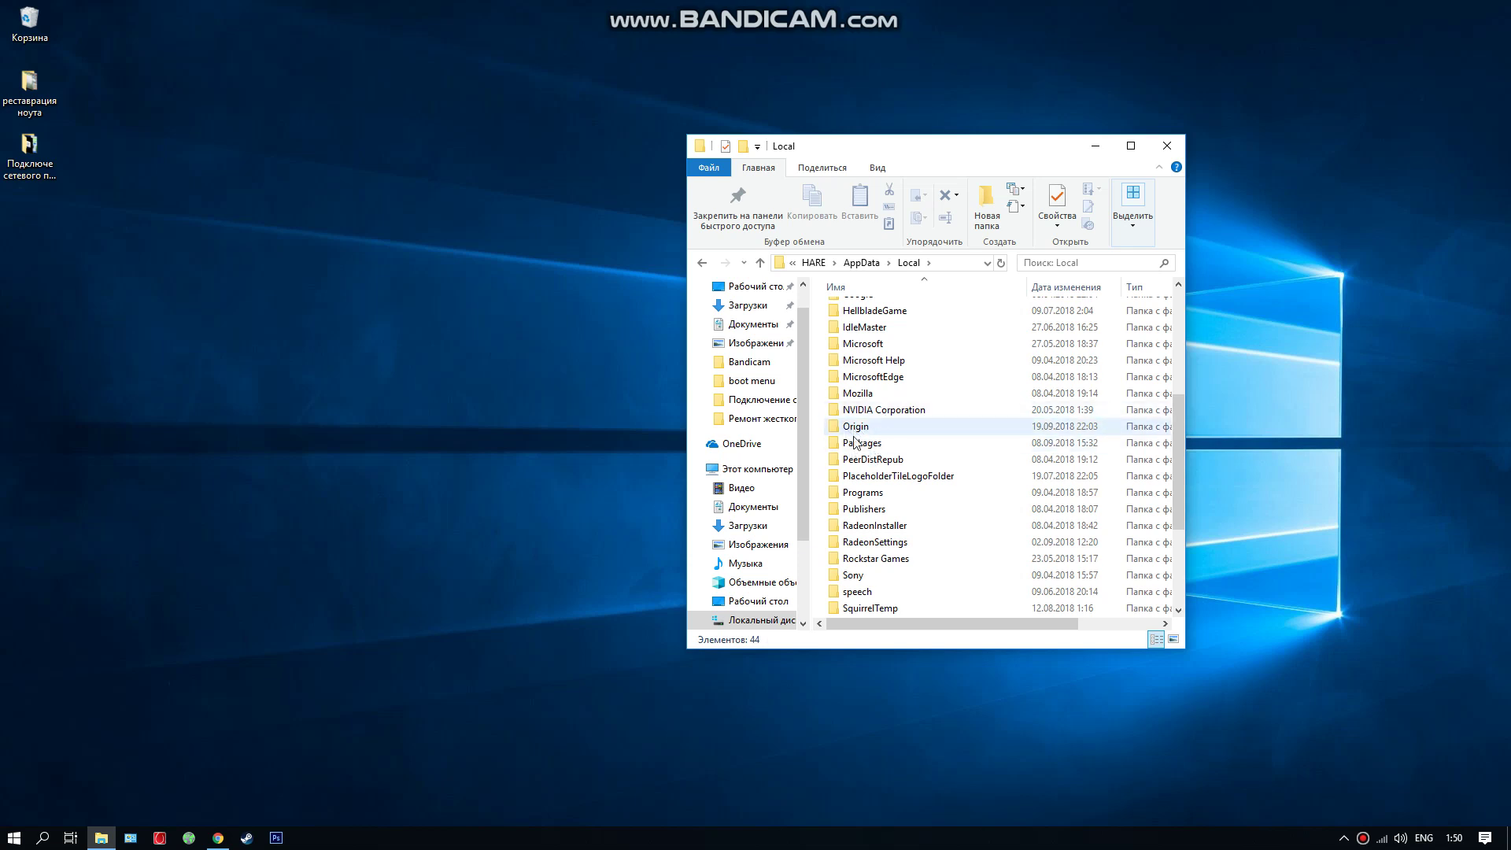
- Delete the Origin folder from AppData\Local
{"action": "left_click", "coordinate": [856, 432]}
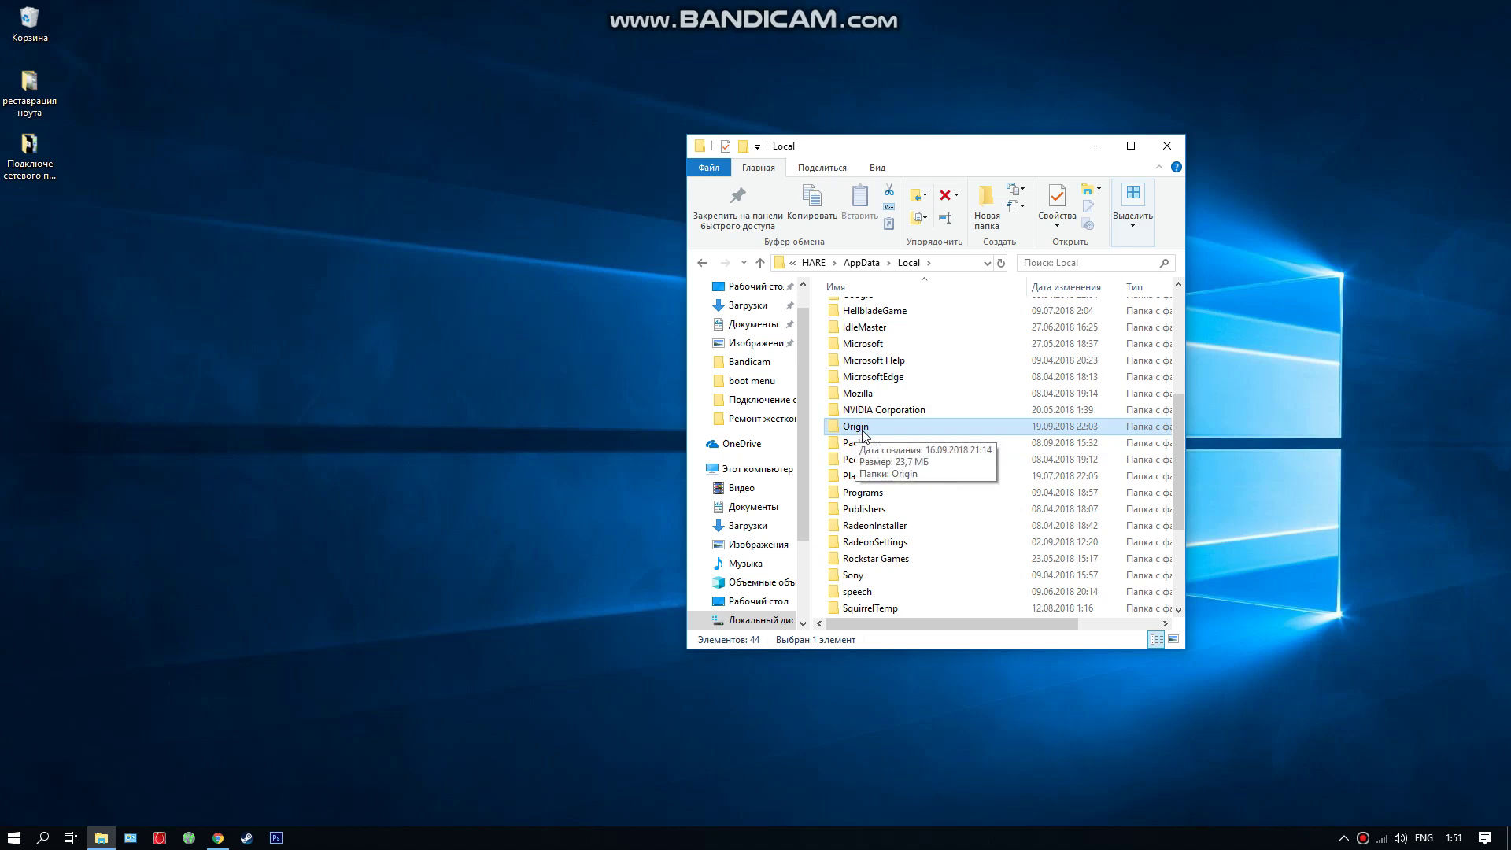
{"action": "right_click", "coordinate": [864, 431]}
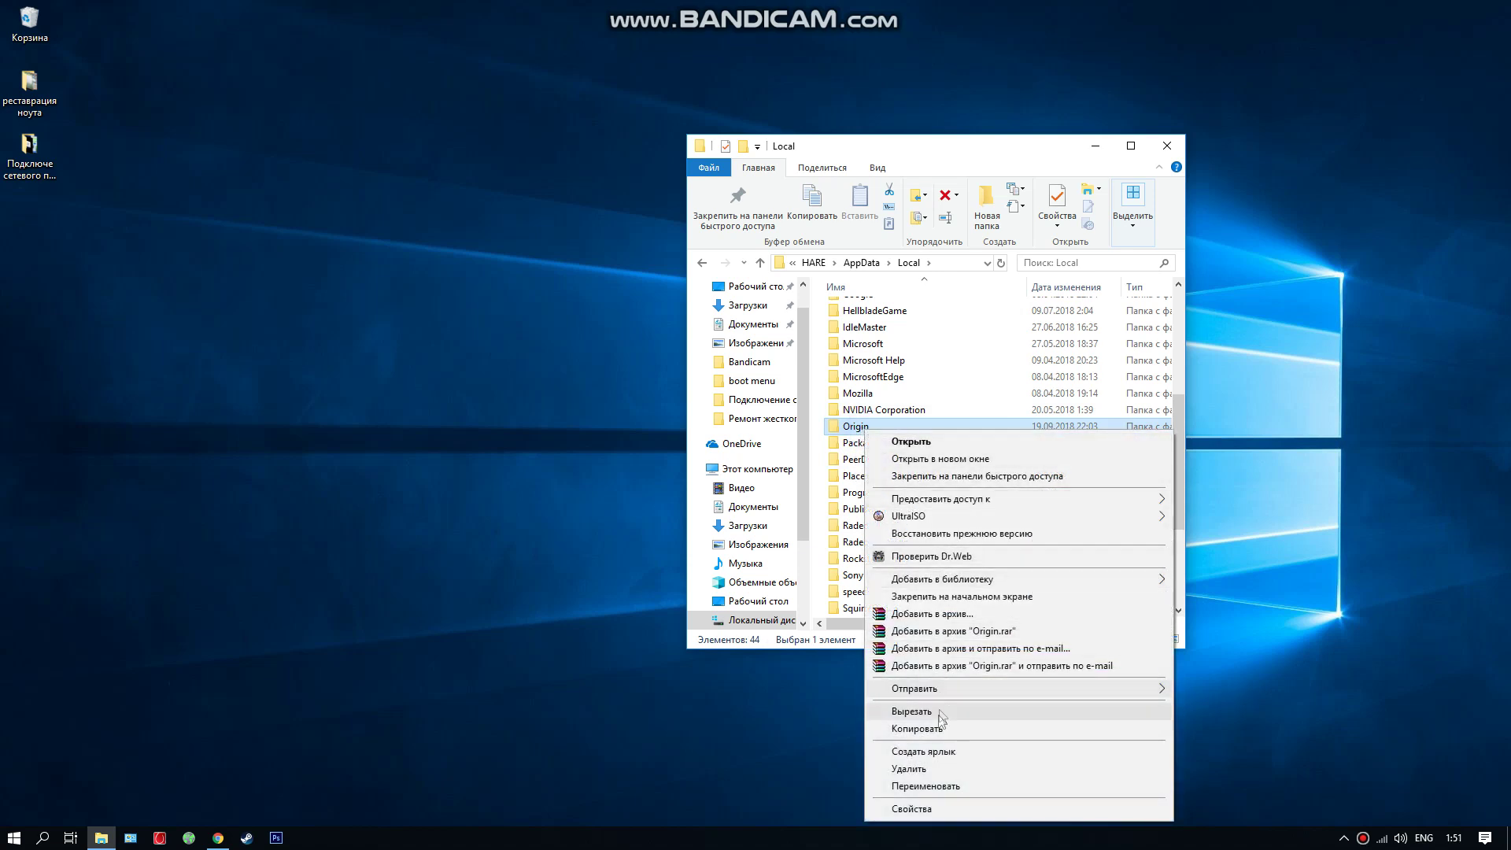
{"action": "left_click", "coordinate": [942, 767]}
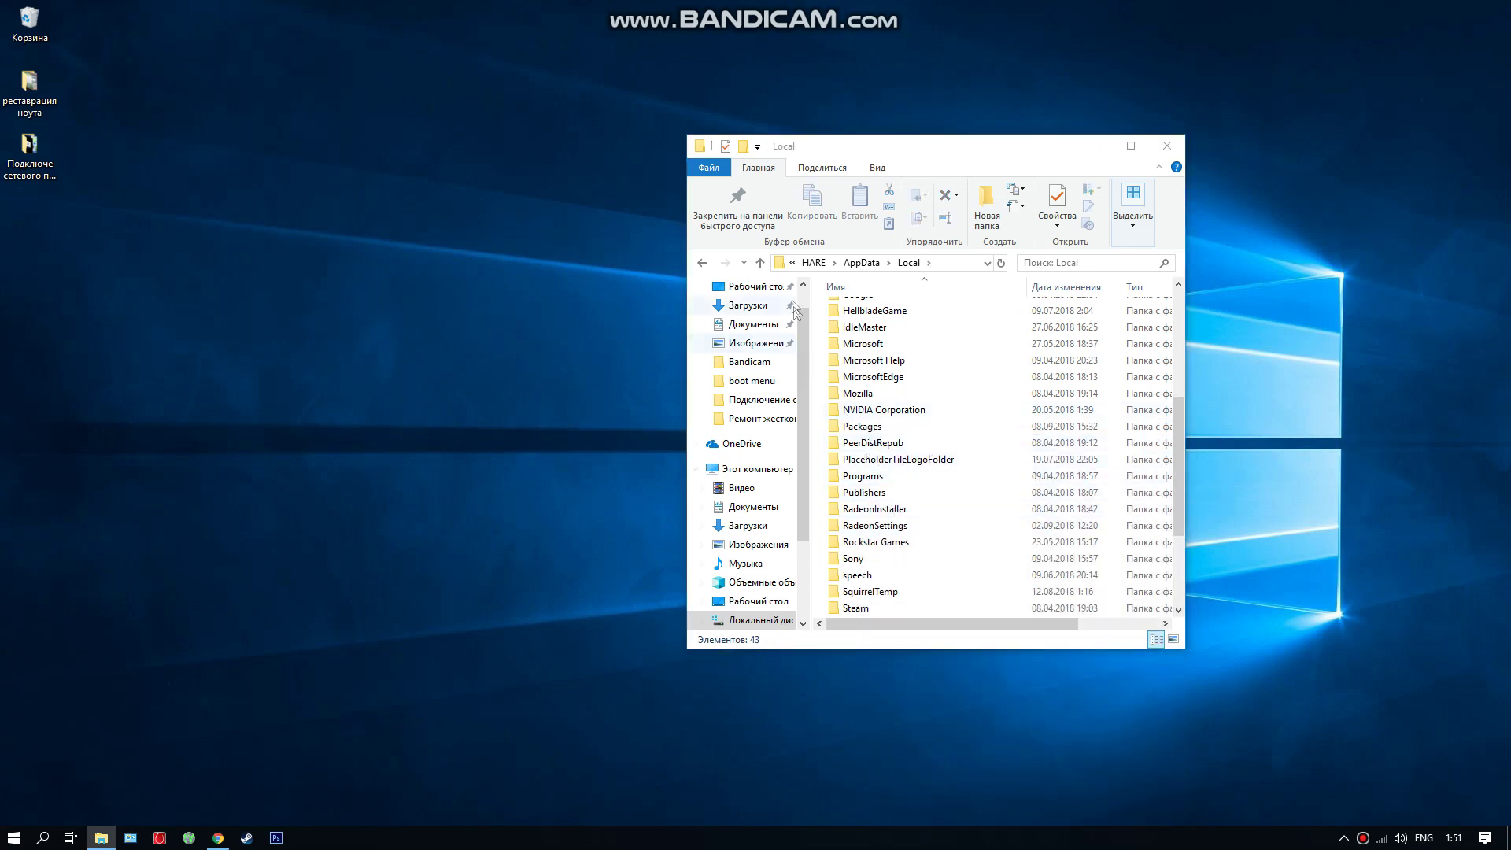
- Check the Roaming and LocalLow folders in AppData for Origin leftovers
{"action": "left_click", "coordinate": [862, 263]}
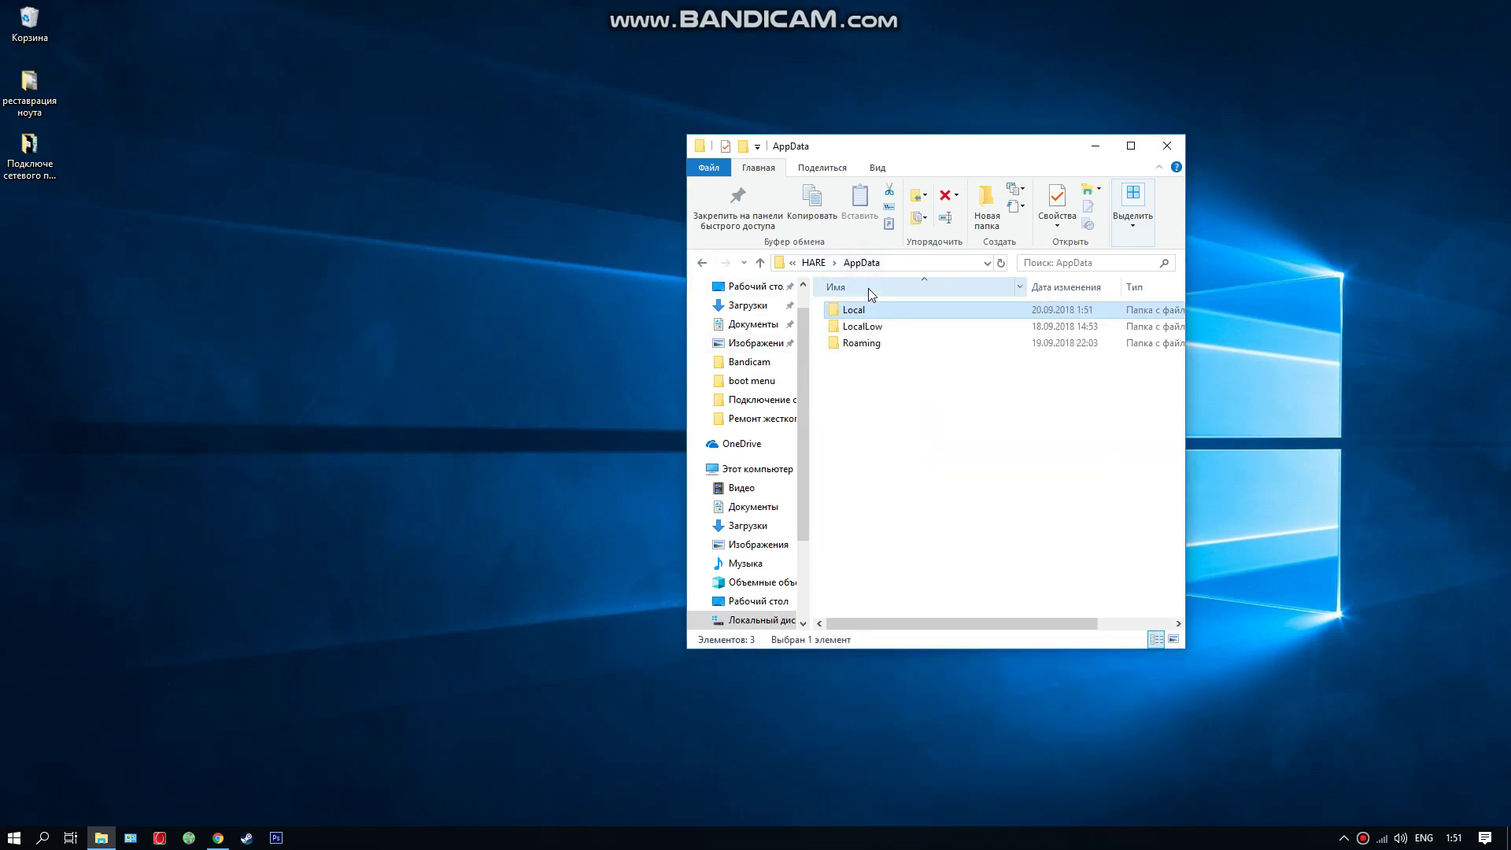
{"action": "double_click", "coordinate": [858, 345]}
{"action": "scroll", "coordinate": [856, 366], "scroll_direction": "down", "scroll_amount": 3}
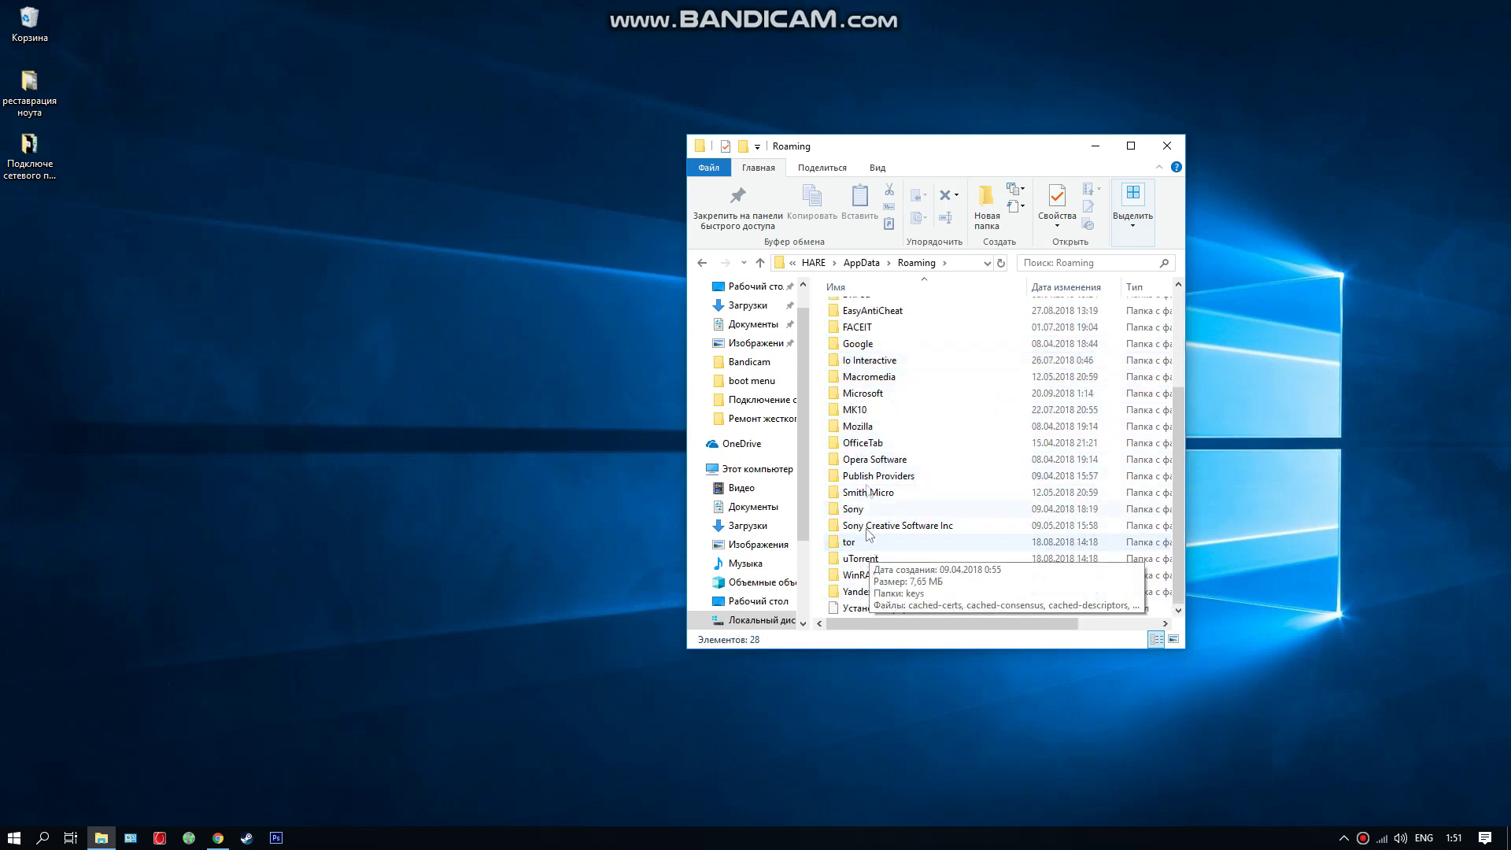
{"action": "scroll", "coordinate": [861, 445], "scroll_direction": "up", "scroll_amount": 3}
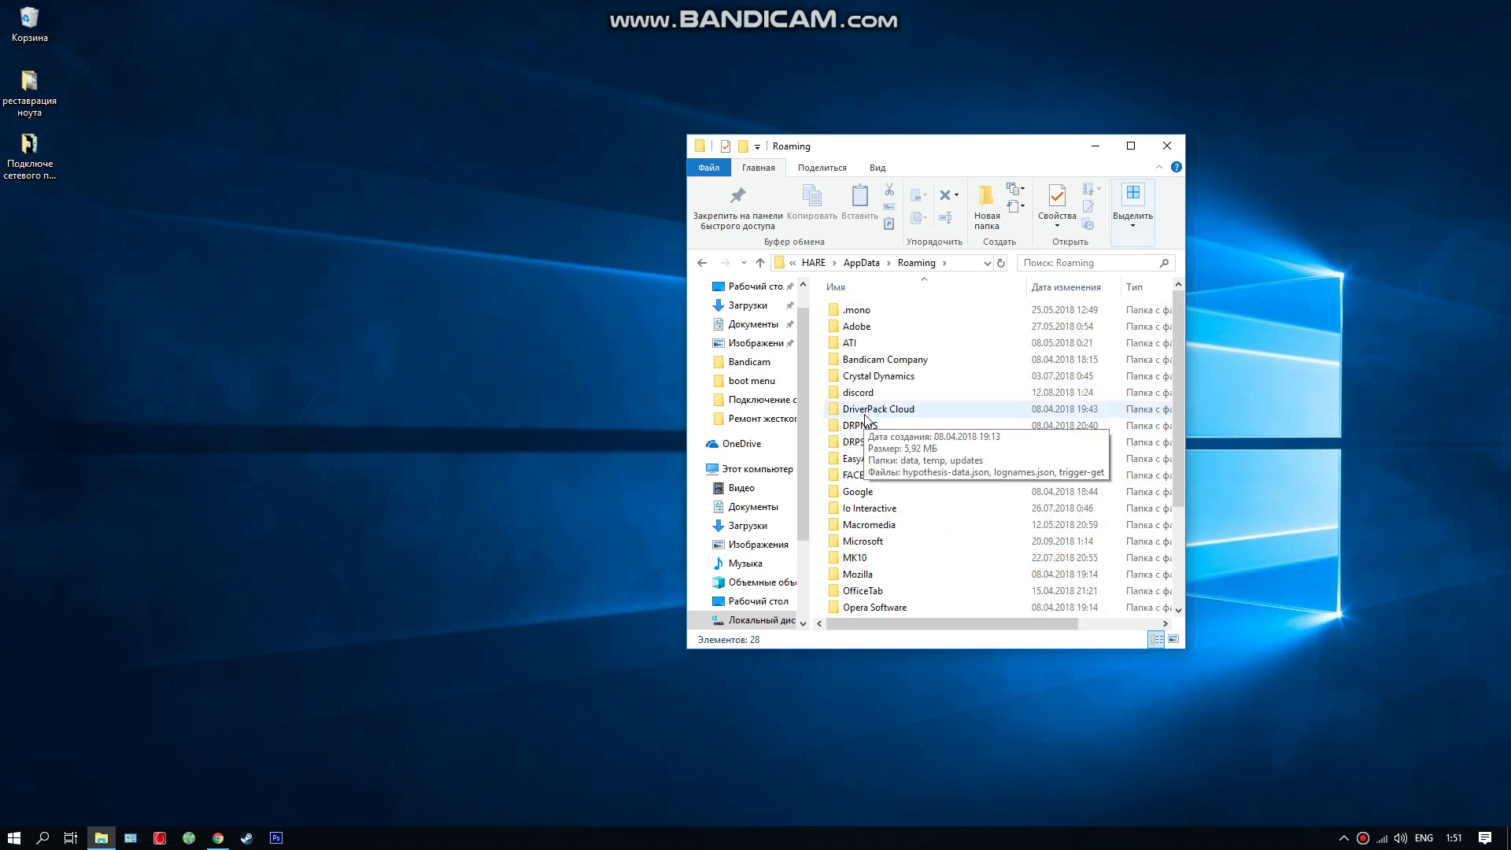
{"action": "left_click", "coordinate": [702, 267]}
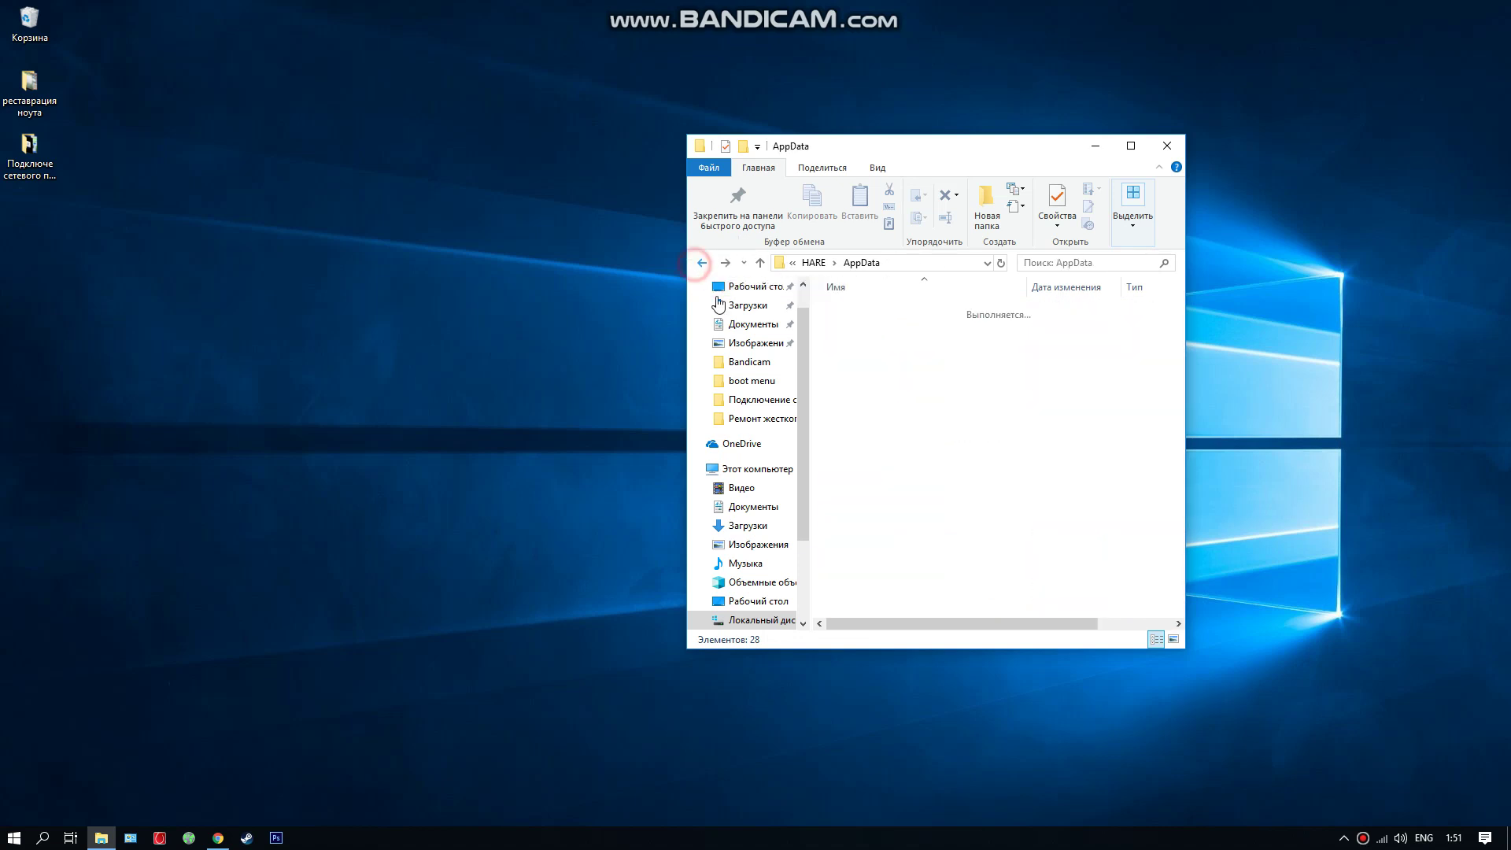
{"action": "double_click", "coordinate": [856, 328]}
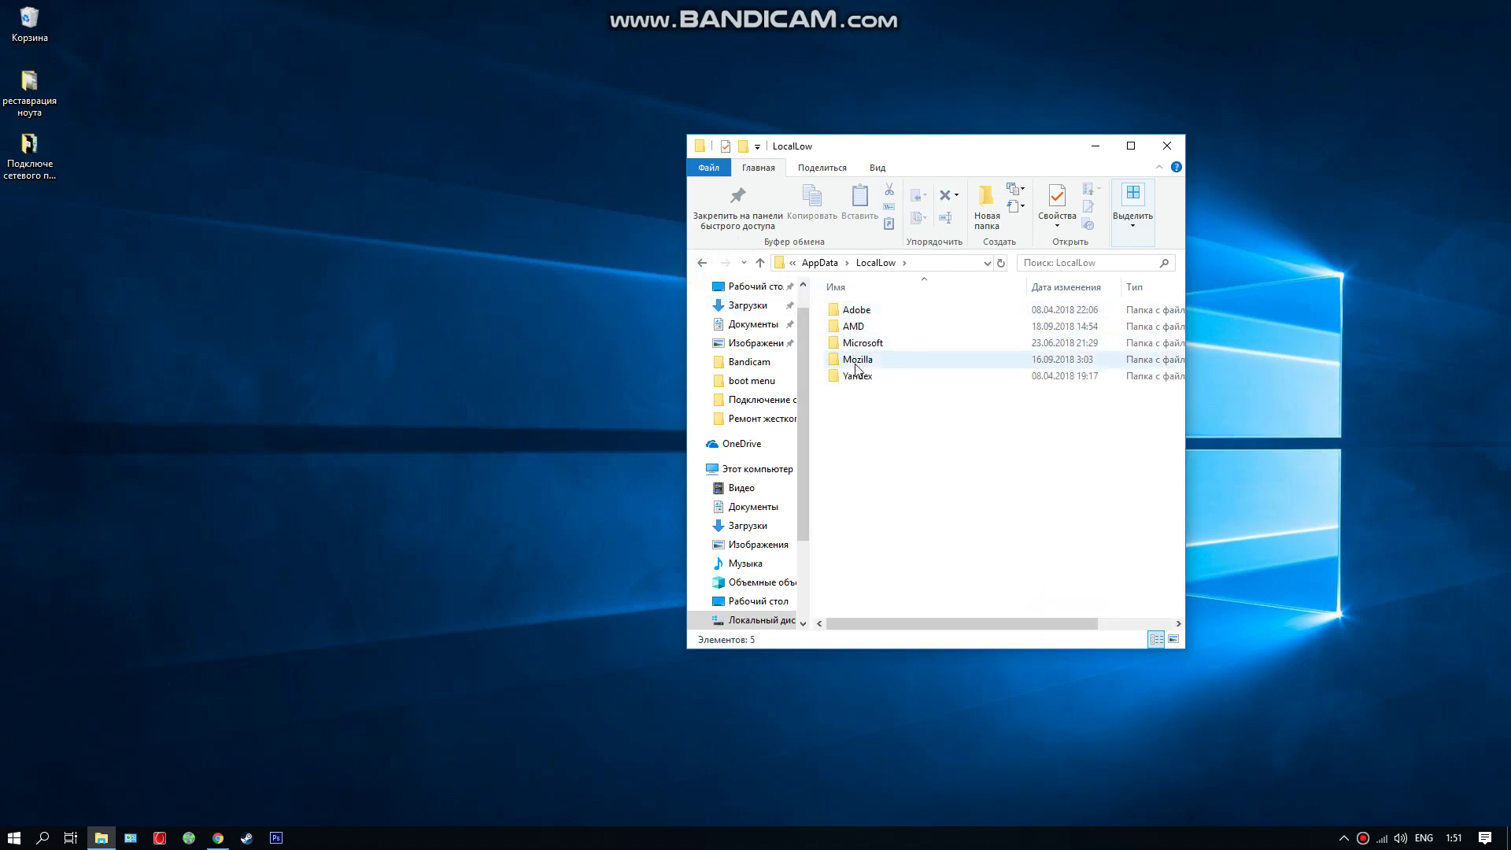
{"action": "left_click", "coordinate": [702, 268]}
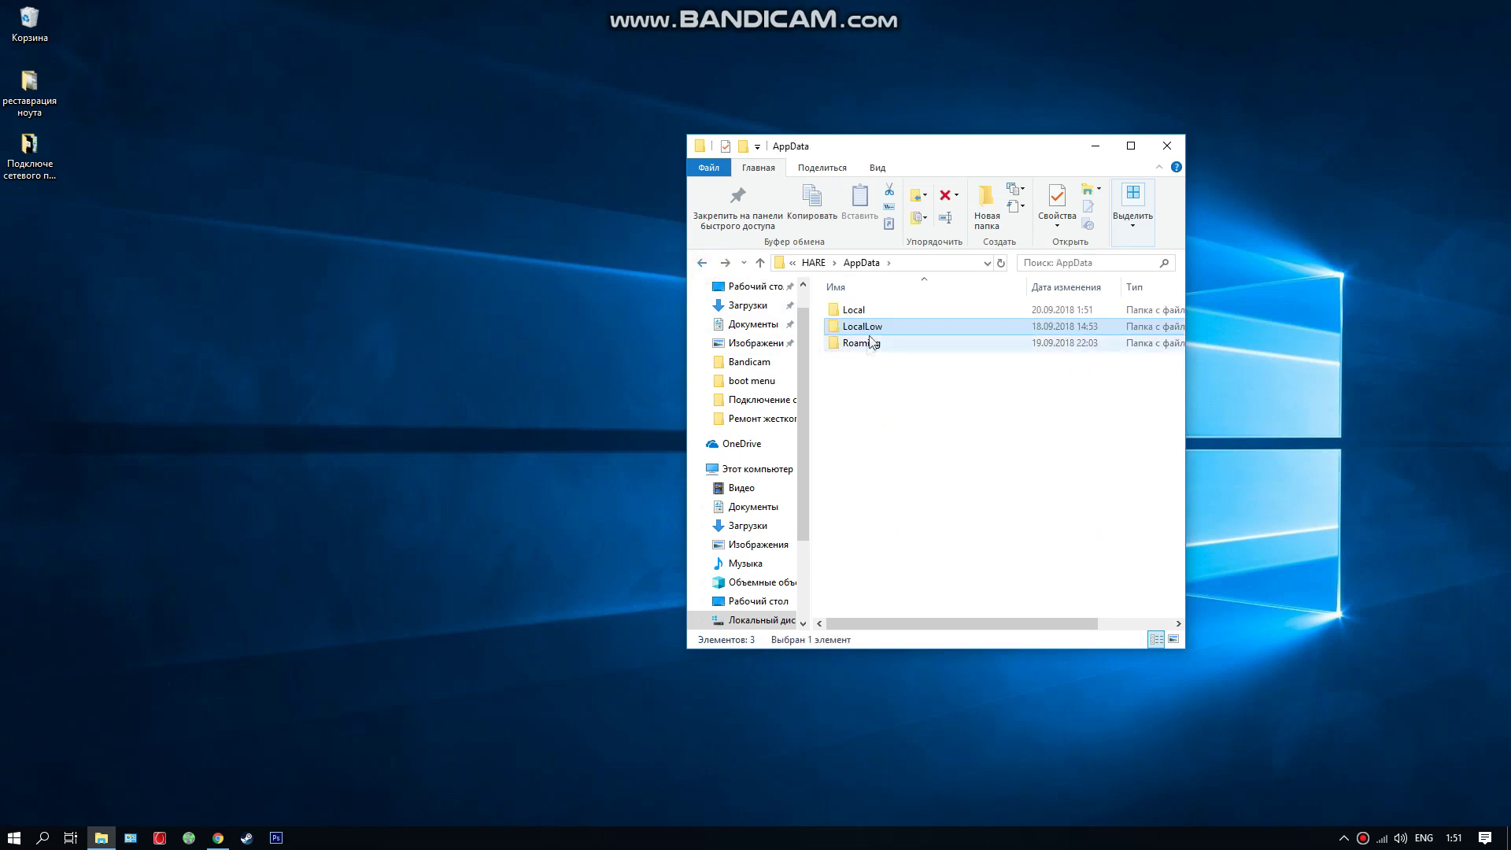
- Delete the Origin folder from AppData\Local\Temp, look through the remaining Temp contents, and close the folder window
{"action": "double_click", "coordinate": [854, 309]}
{"action": "scroll", "coordinate": [881, 490], "scroll_direction": "down", "scroll_amount": 5}
{"action": "scroll", "coordinate": [882, 489], "scroll_direction": "down", "scroll_amount": 2}
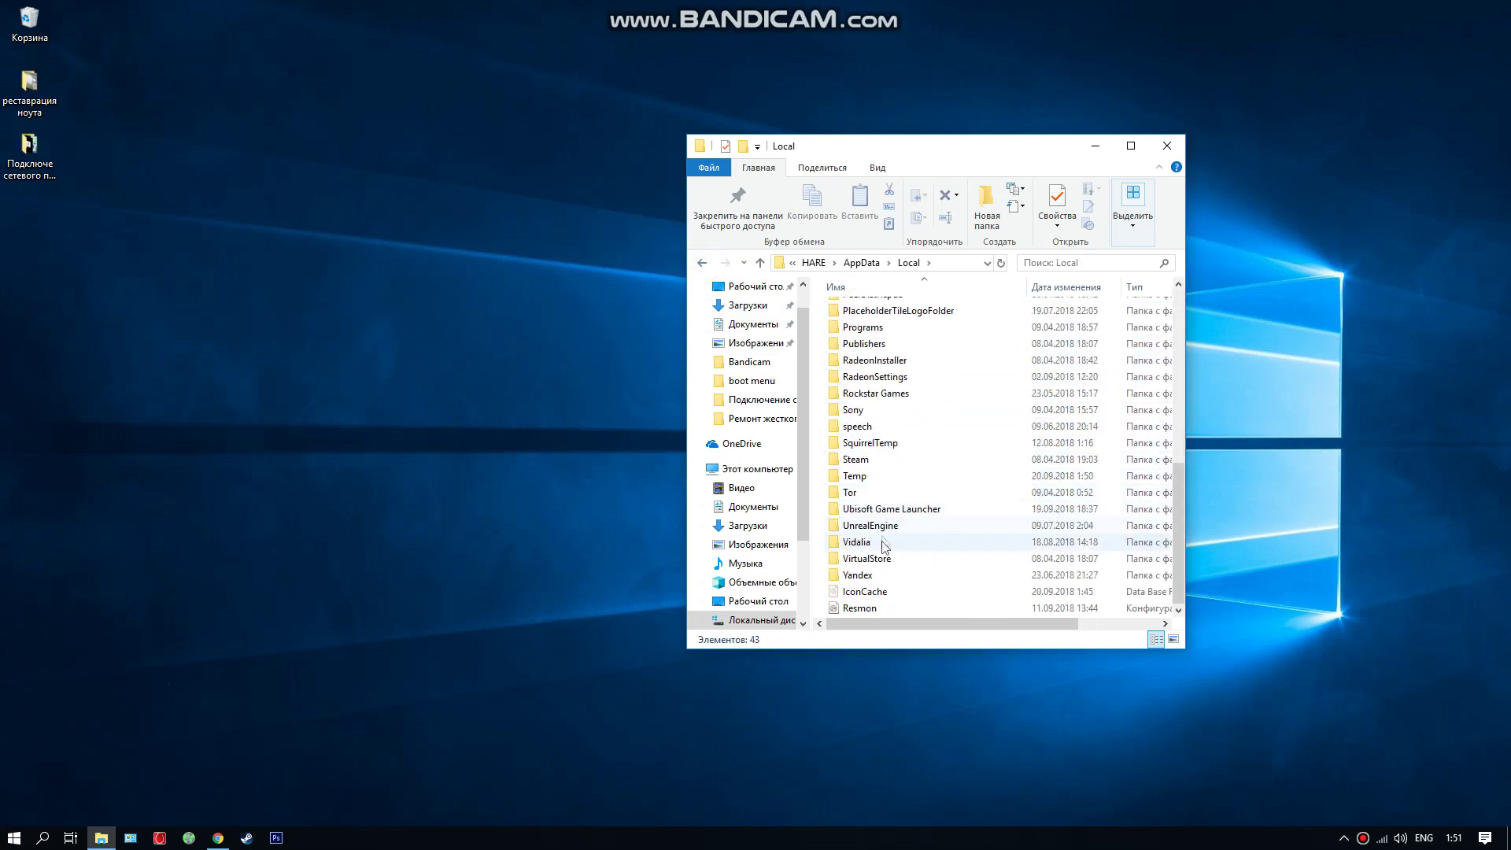
{"action": "double_click", "coordinate": [852, 477]}
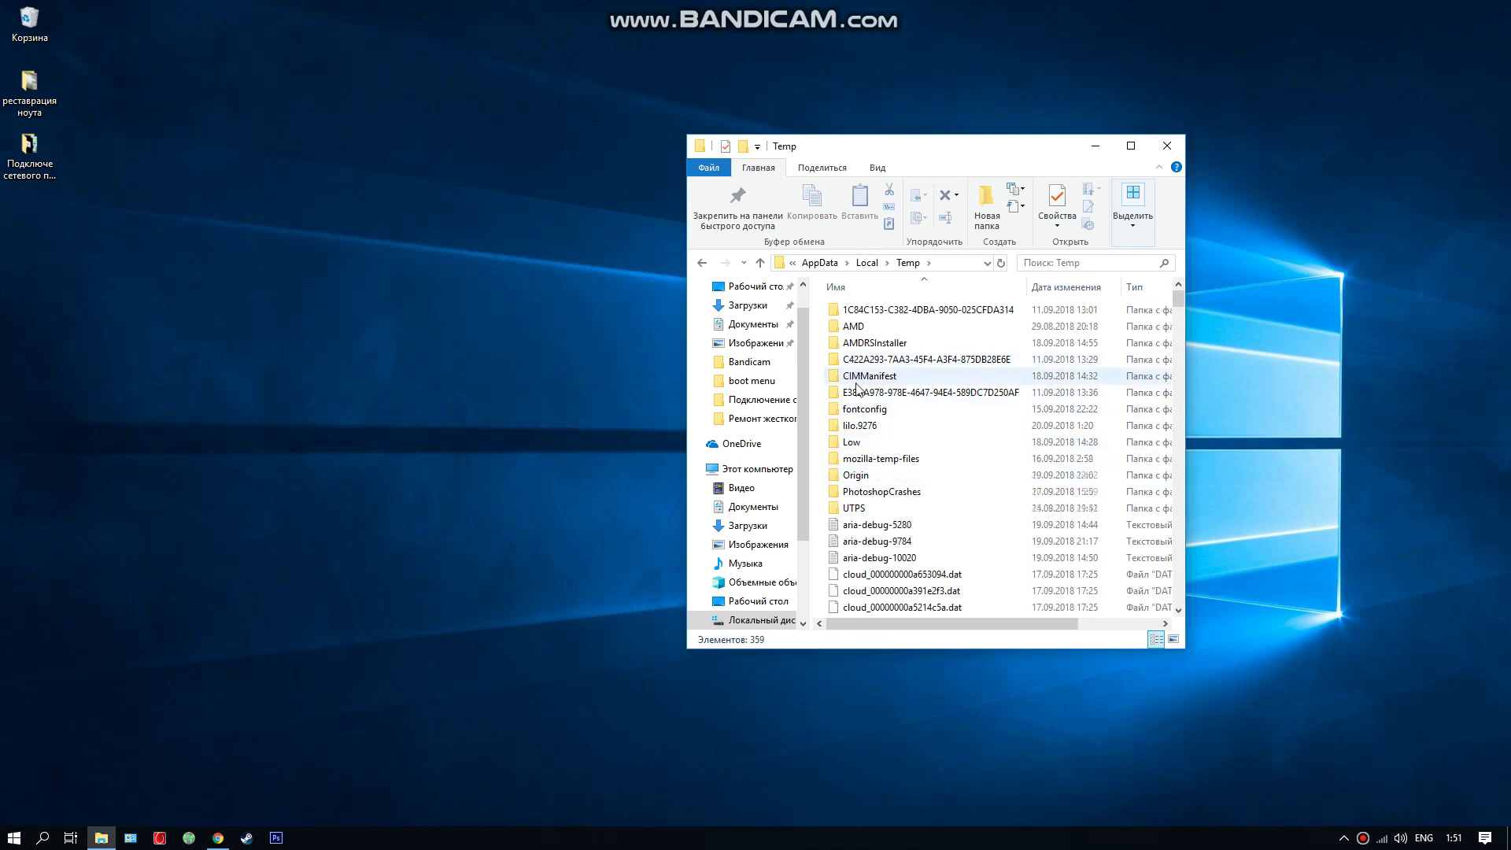
{"action": "scroll", "coordinate": [850, 410], "scroll_direction": "down", "scroll_amount": 1}
{"action": "left_click", "coordinate": [854, 431]}
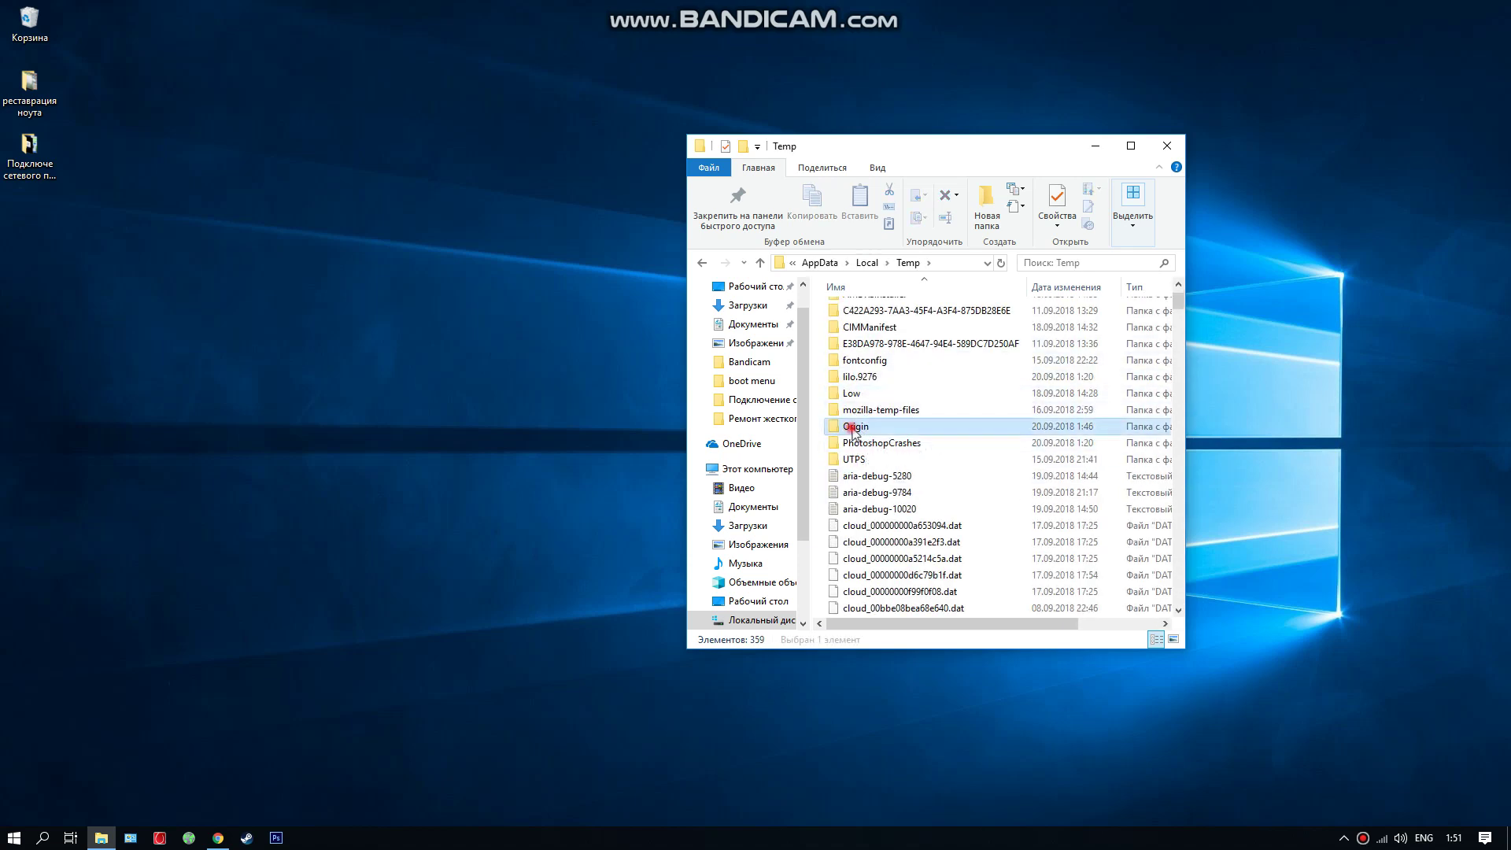
{"action": "key", "text": "Delete"}
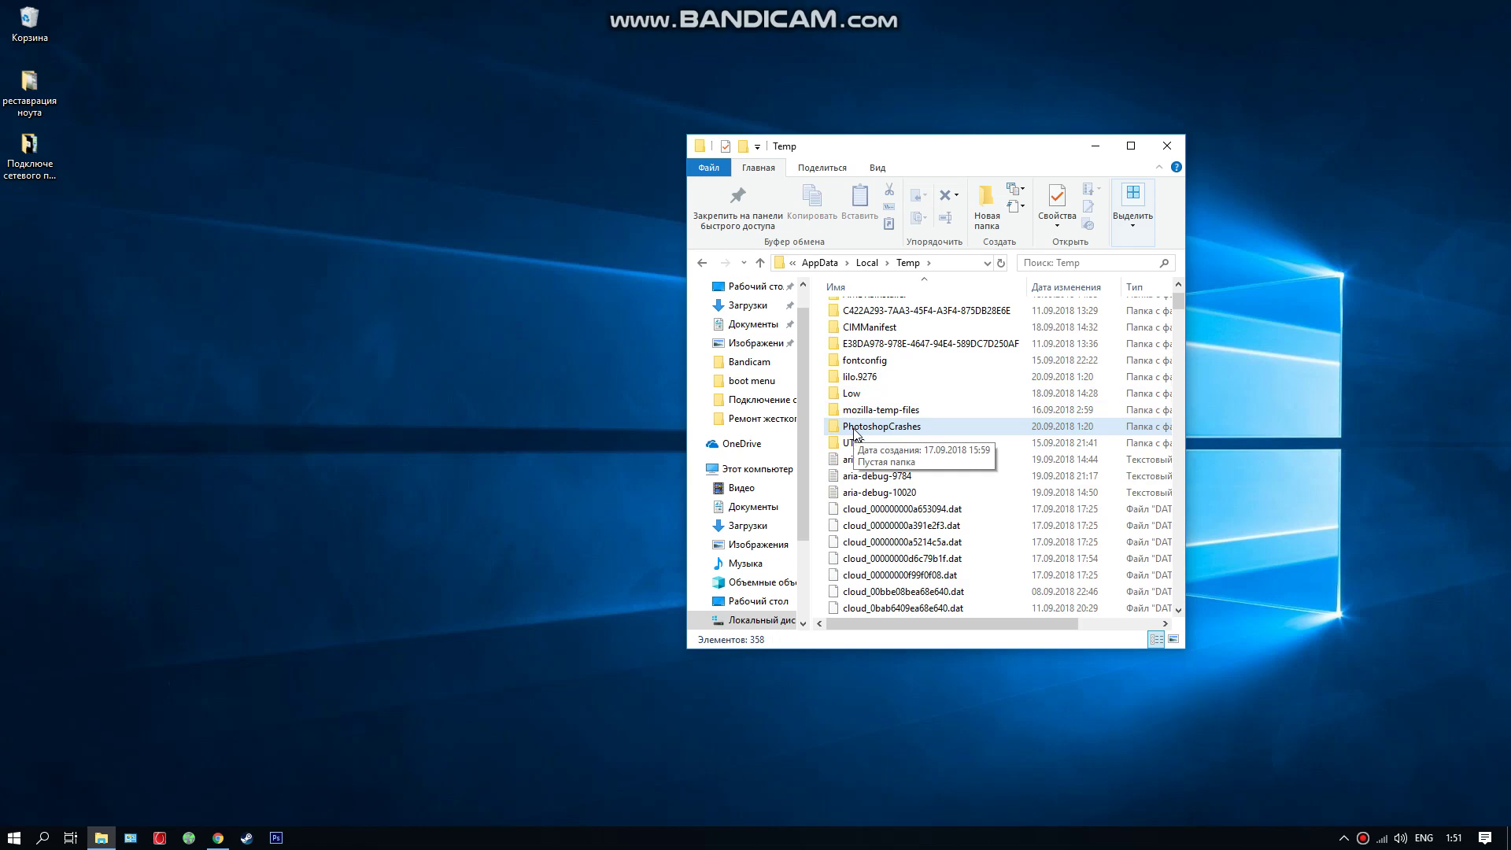
{"action": "scroll", "coordinate": [905, 426], "scroll_direction": "down", "scroll_amount": 15}
{"action": "left_click_drag", "start_coordinate": [1177, 325], "coordinate": [1176, 287]}
{"action": "left_click", "coordinate": [1170, 152]}
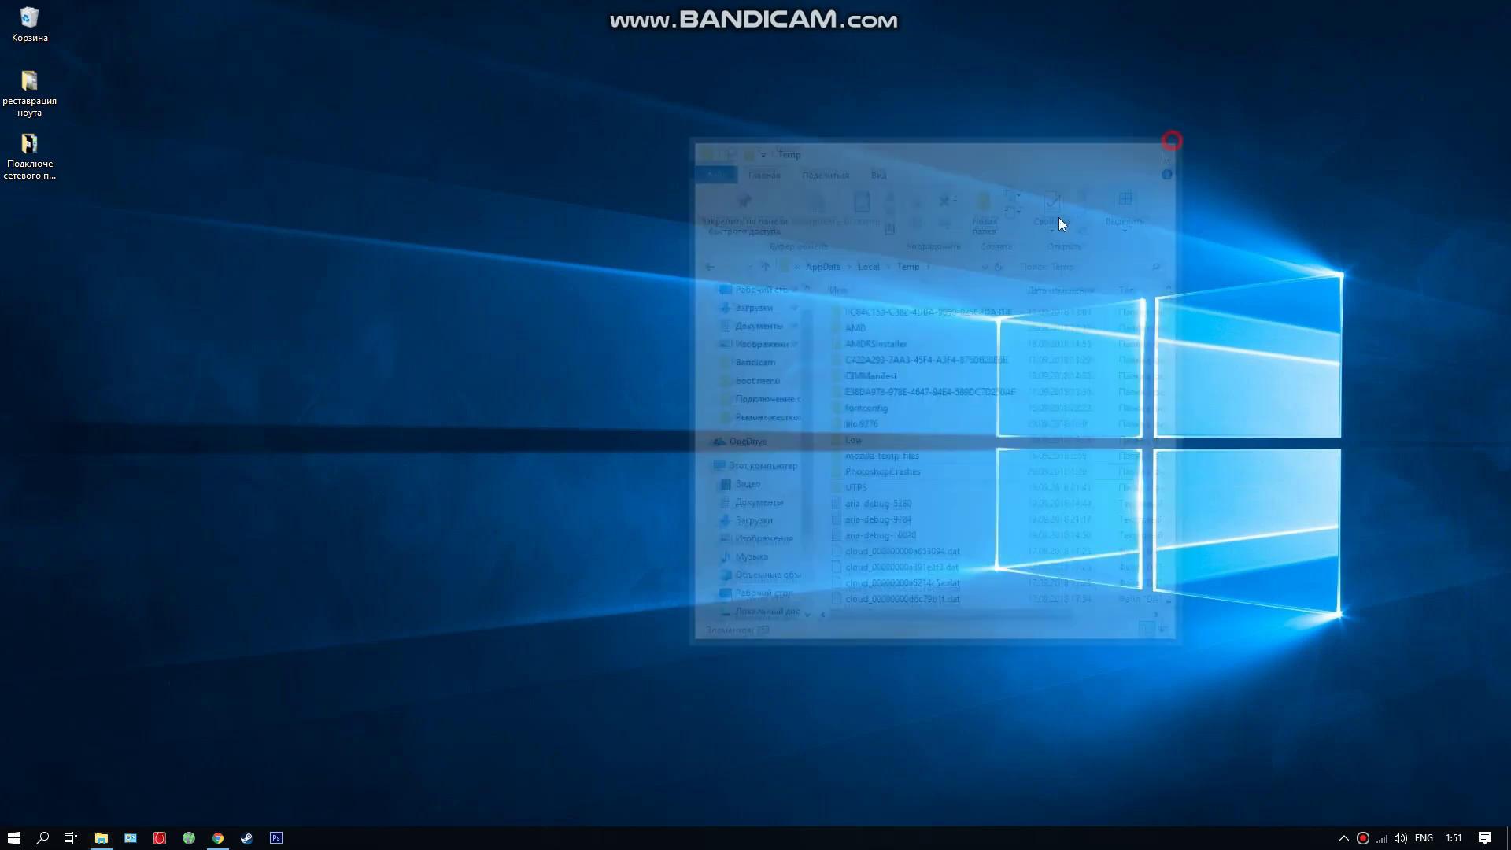
- Switch to Chrome, download the Windows version of Origin from its website, and start the installation up to its options
{"action": "left_click", "coordinate": [219, 838]}
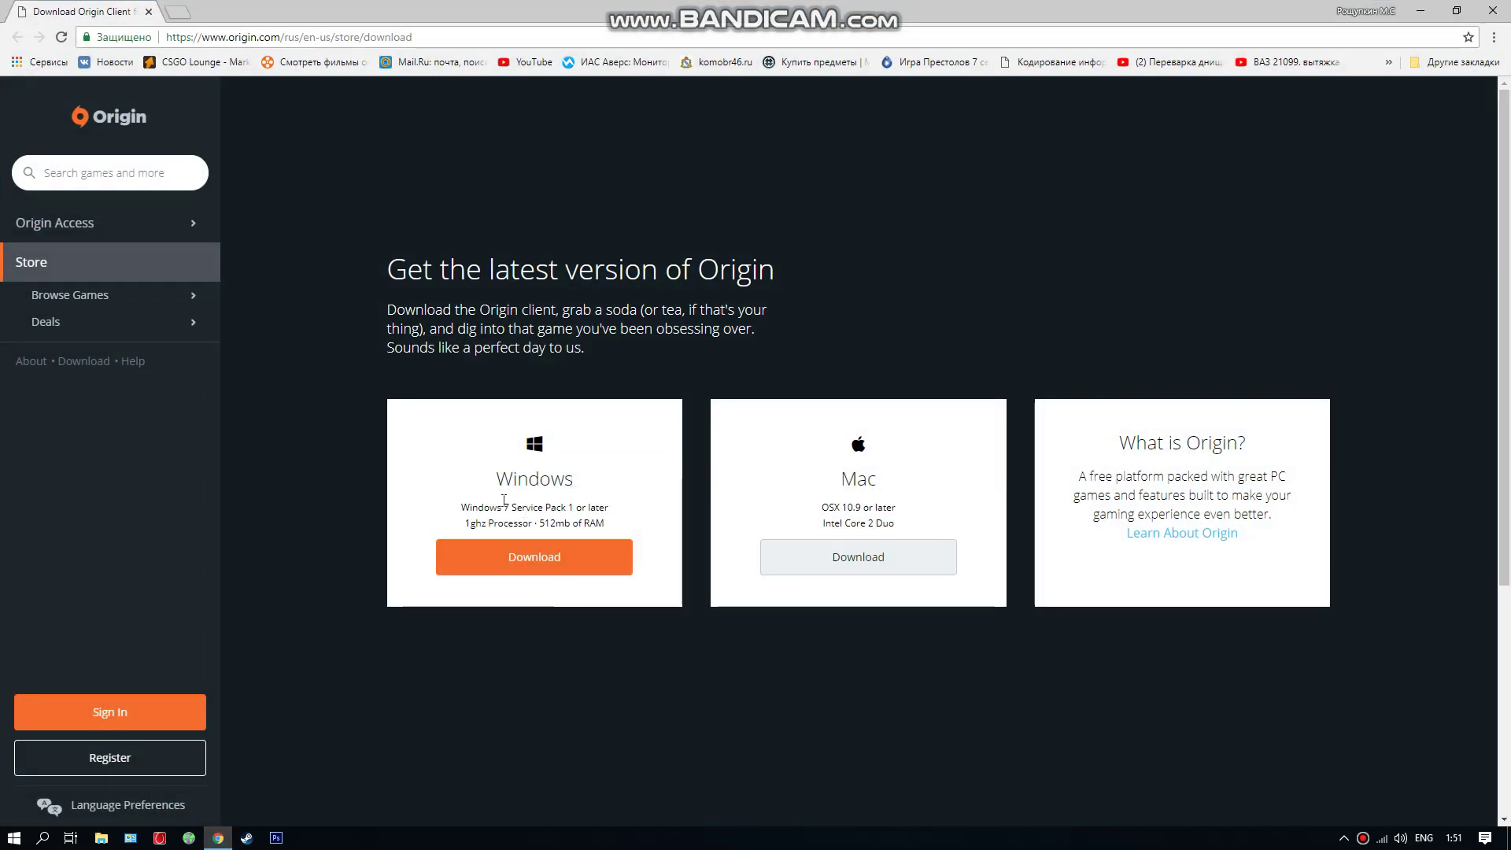
{"action": "left_click", "coordinate": [529, 558]}
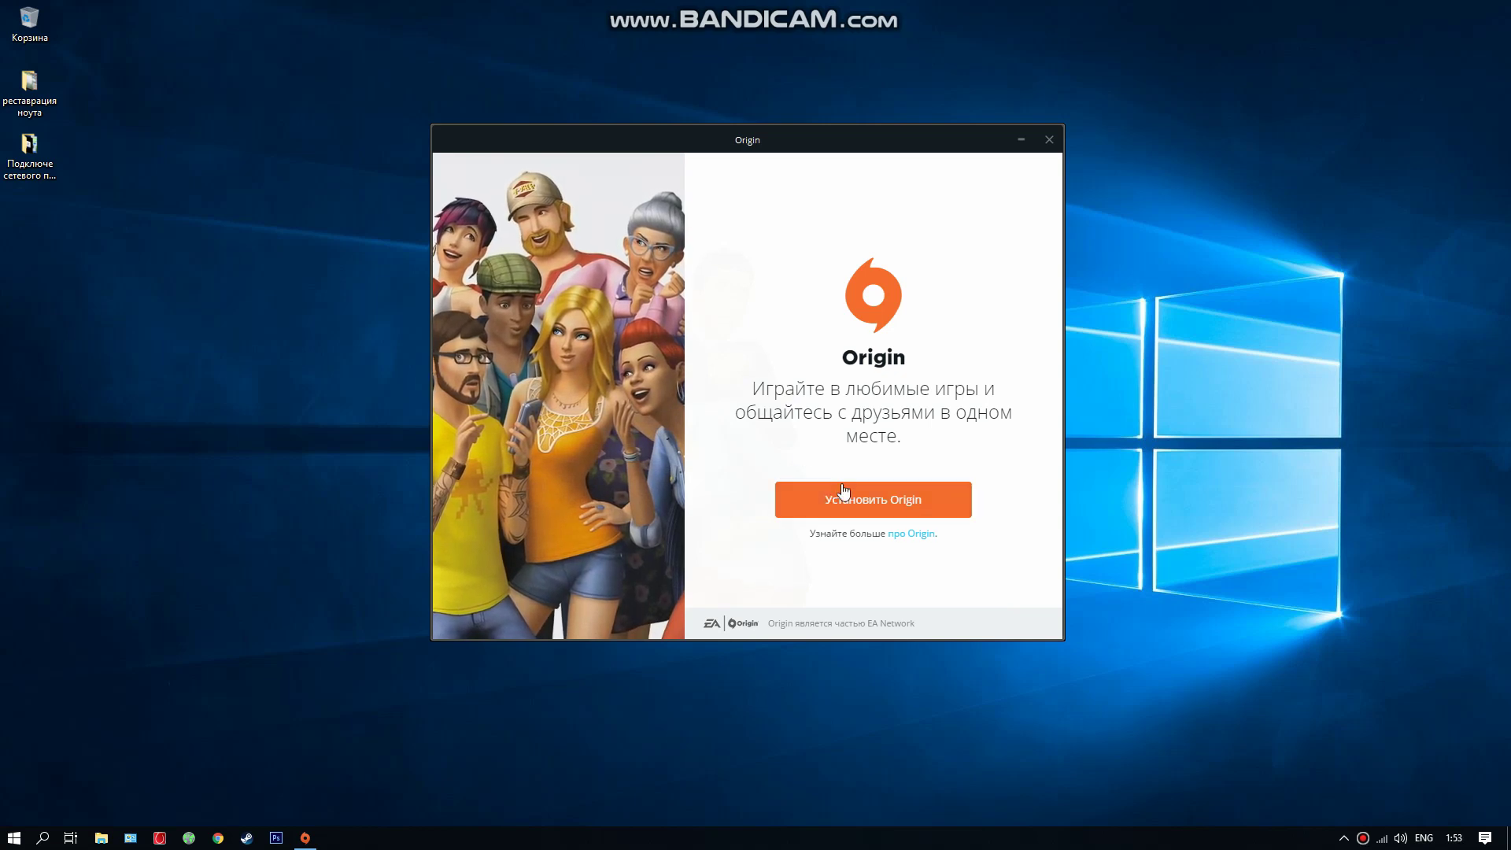
{"action": "left_click", "coordinate": [862, 508]}
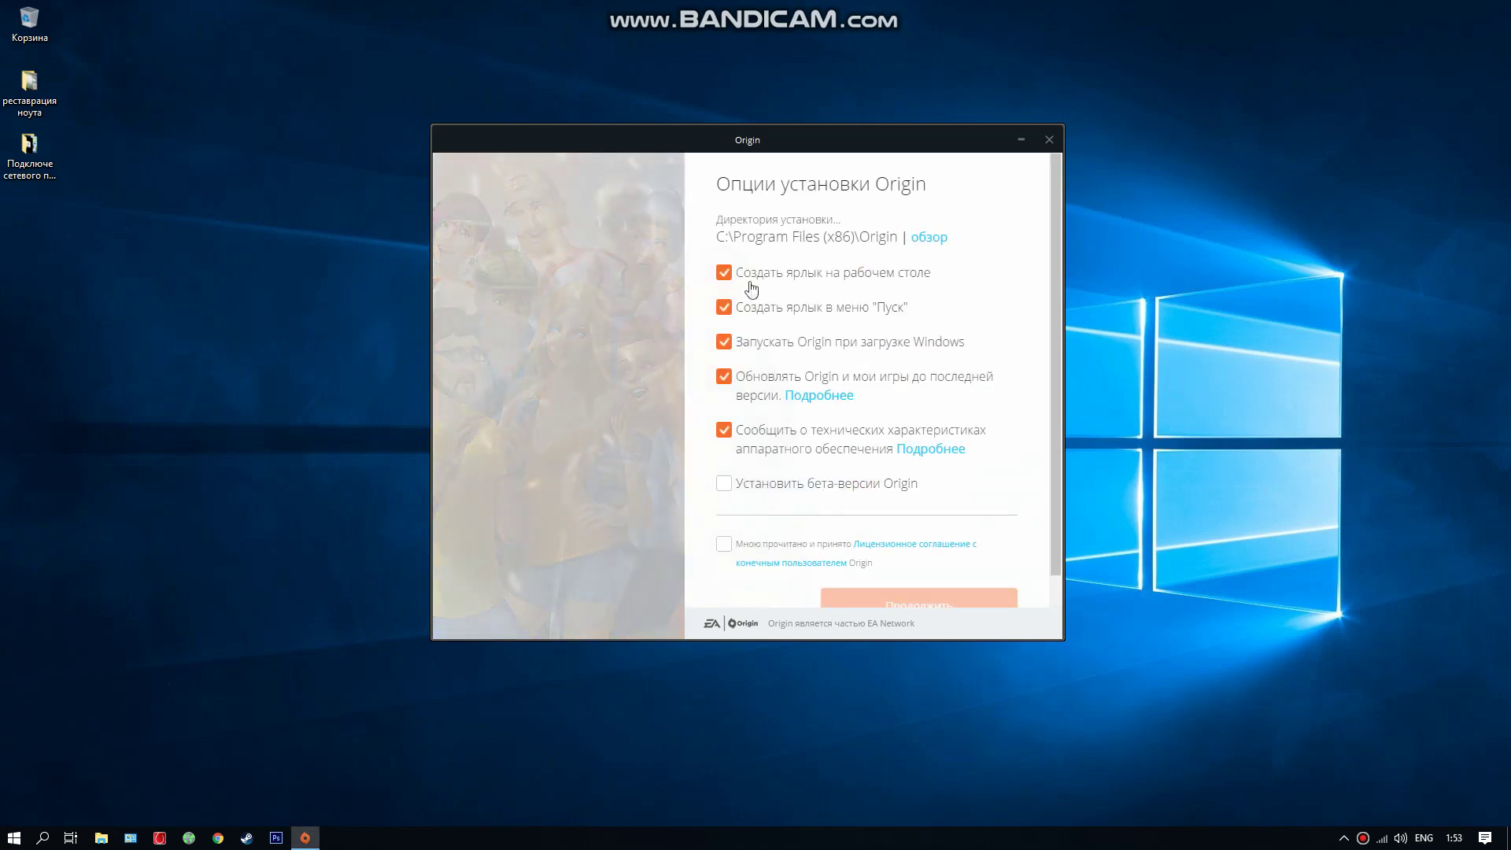
- Turn off the Origin installation options for desktop shortcut, launch at Windows startup, automatic Origin and game updates, and hardware reporting
{"action": "left_click", "coordinate": [724, 275]}
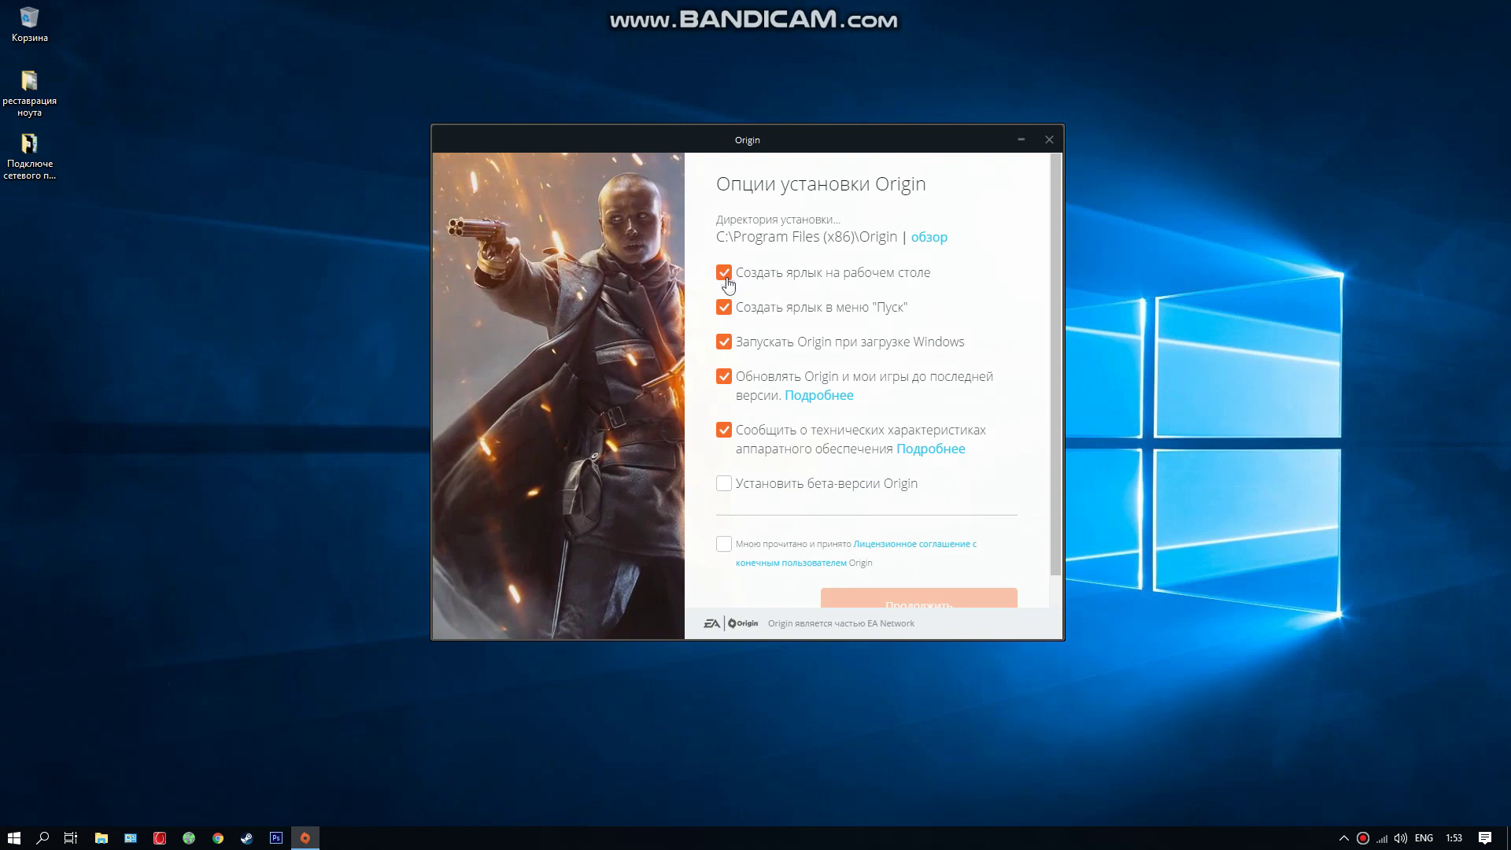
{"action": "left_click", "coordinate": [724, 345]}
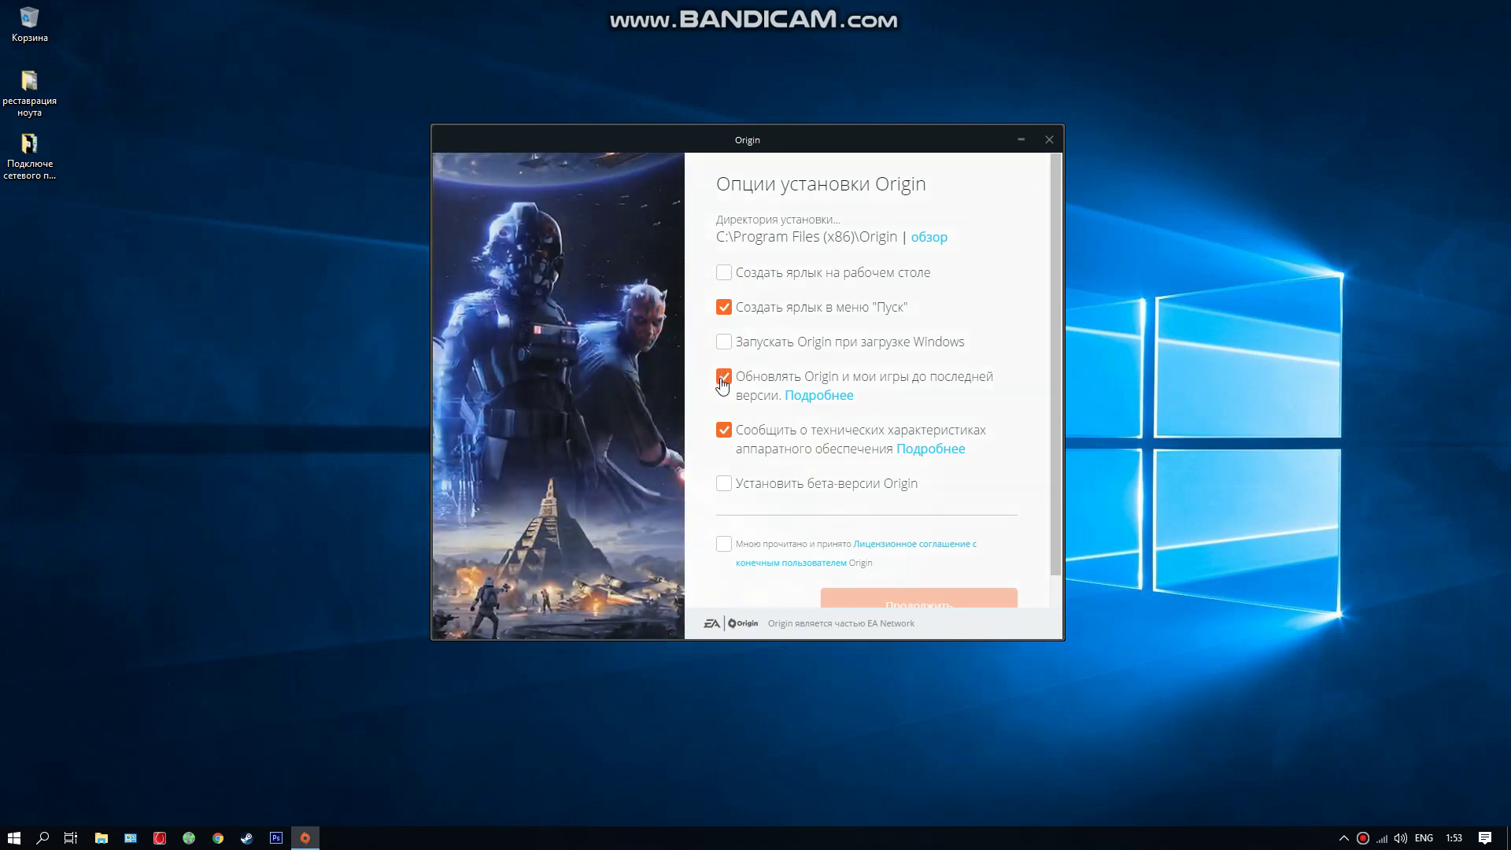
{"action": "left_click", "coordinate": [723, 379]}
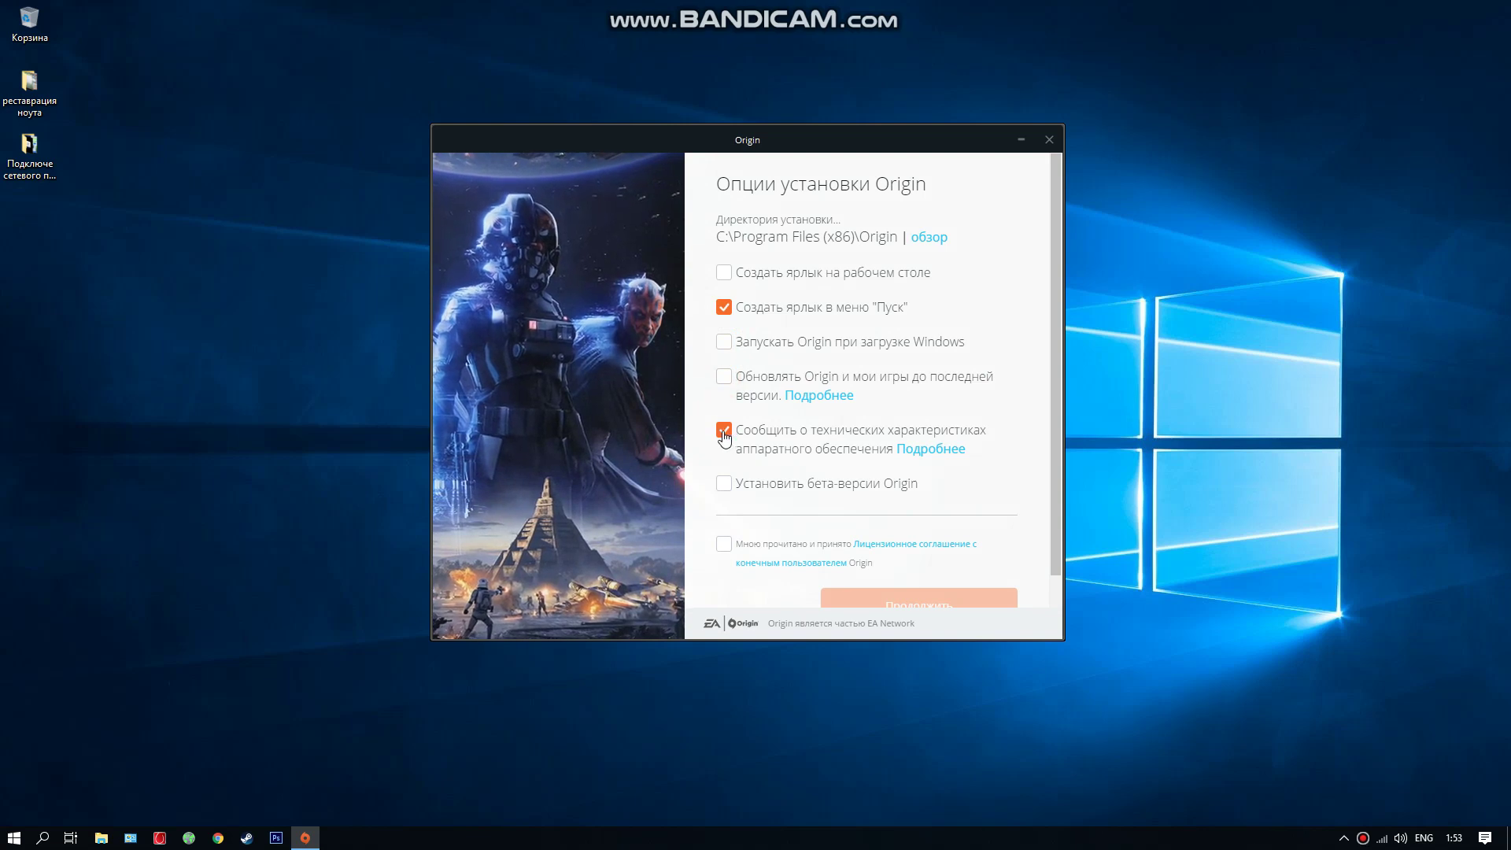
{"action": "left_click", "coordinate": [723, 431]}
- Accept the end user licence agreement, continue with installing the latest Origin version, and move the installer window aside
{"action": "scroll", "coordinate": [830, 530], "scroll_direction": "down", "scroll_amount": 1}
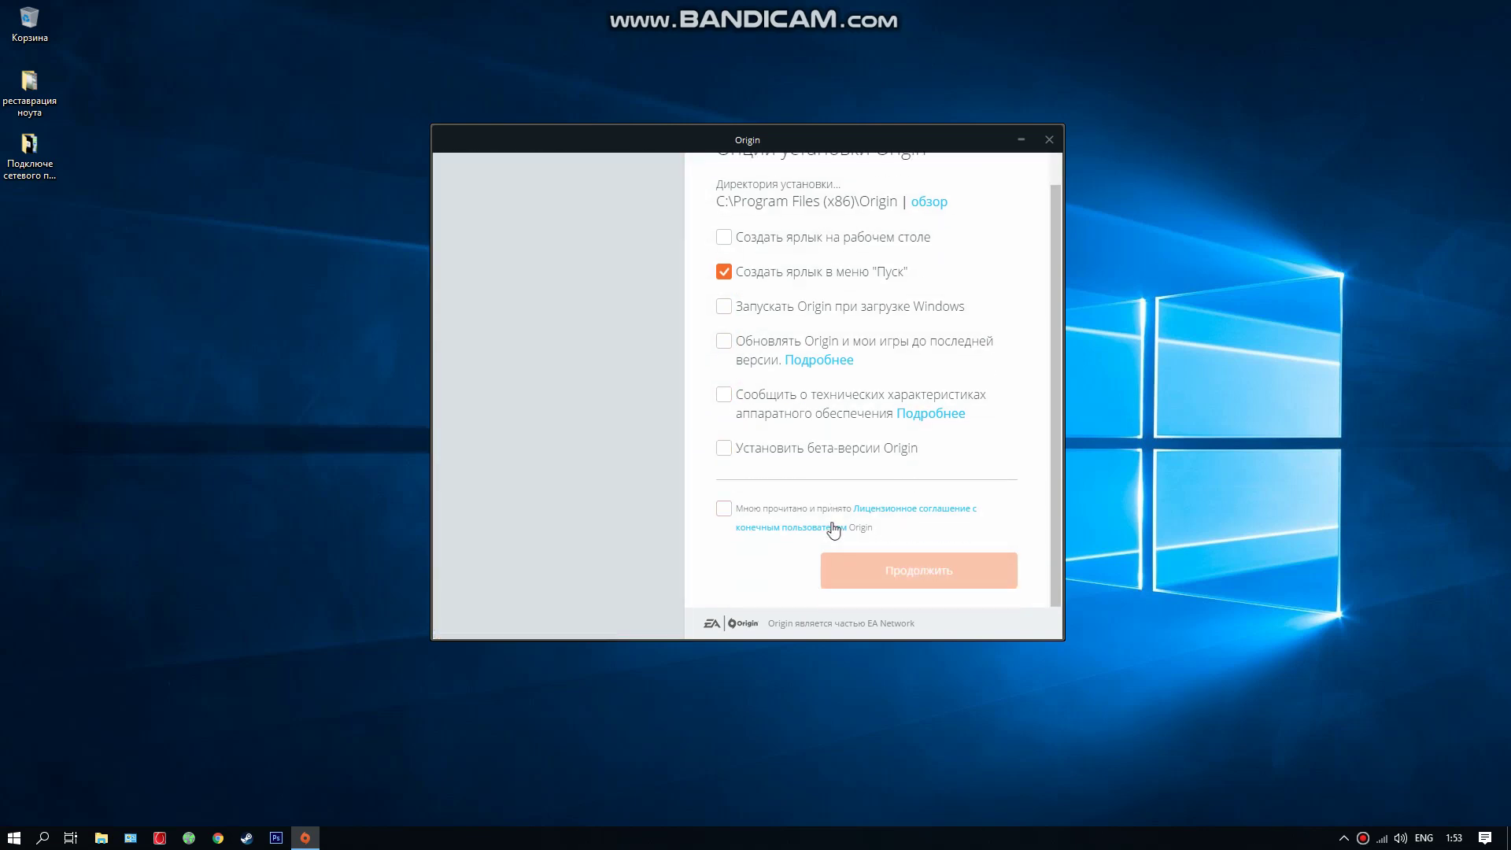
{"action": "left_click", "coordinate": [723, 508]}
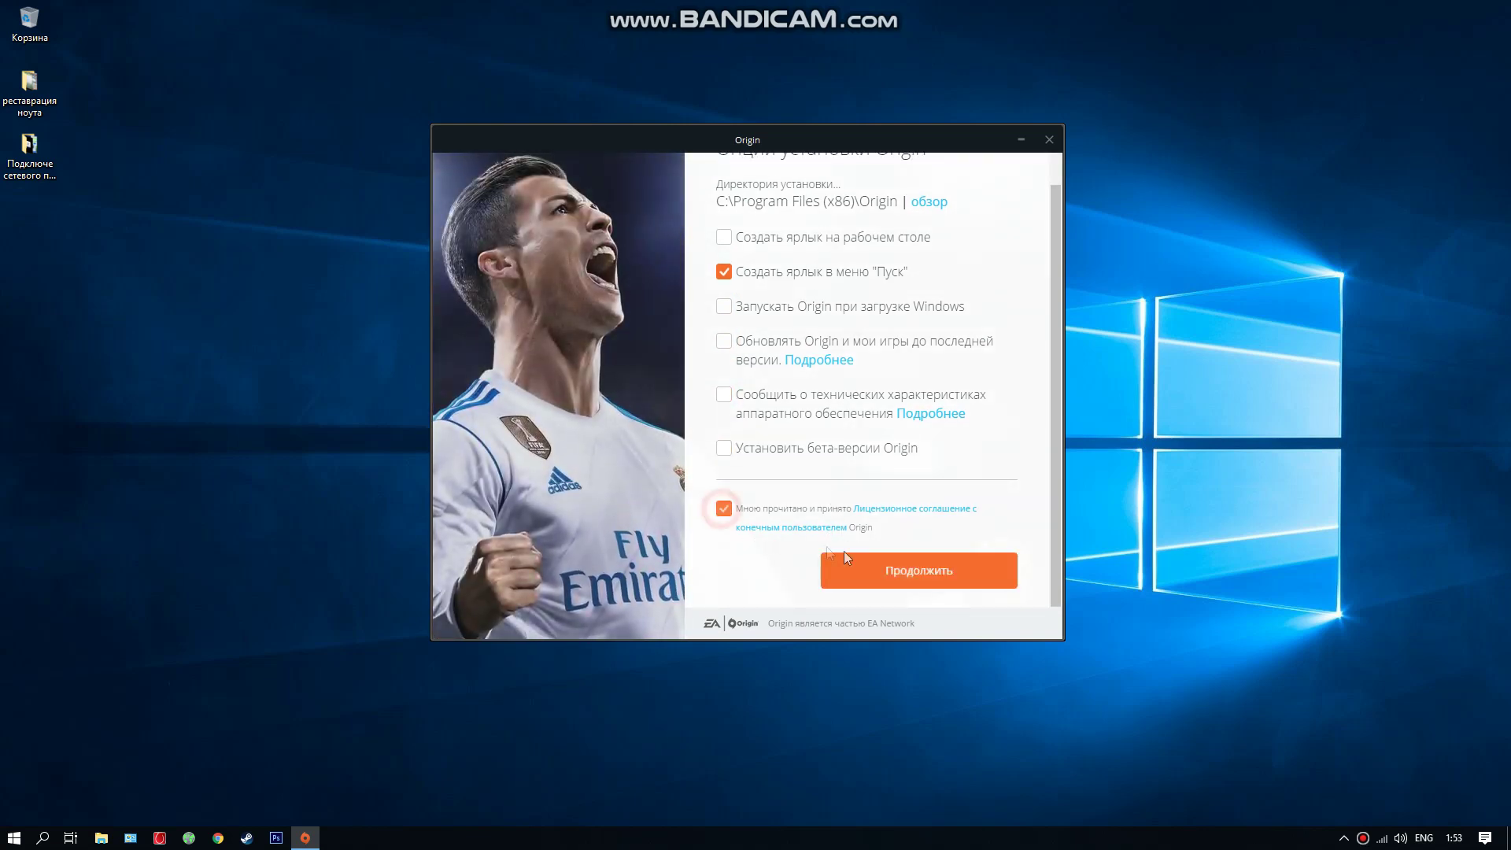
{"action": "left_click", "coordinate": [881, 569]}
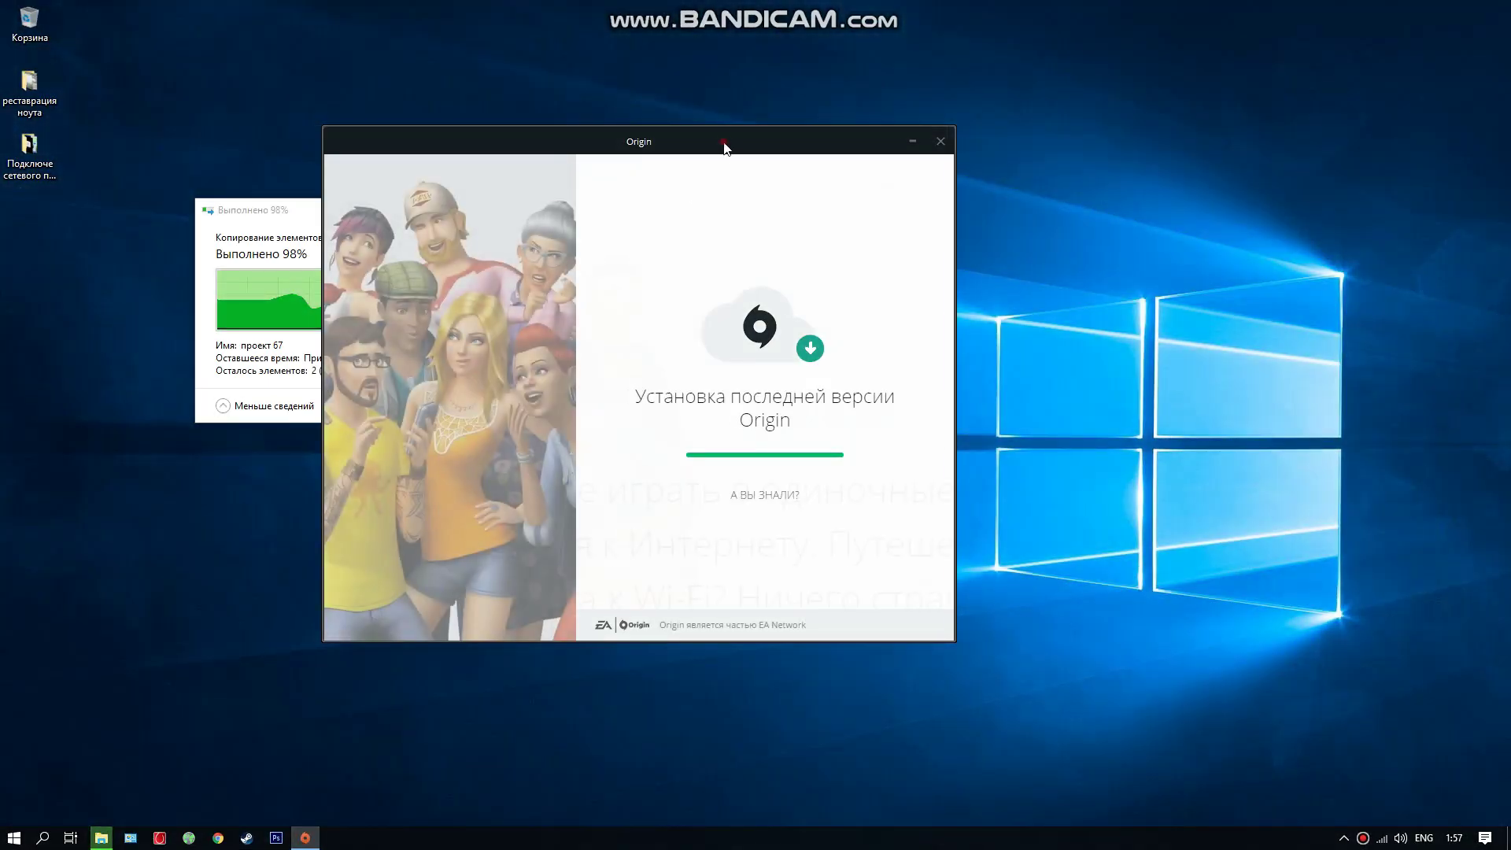
{"action": "left_click_drag", "start_coordinate": [724, 146], "coordinate": [526, 140]}
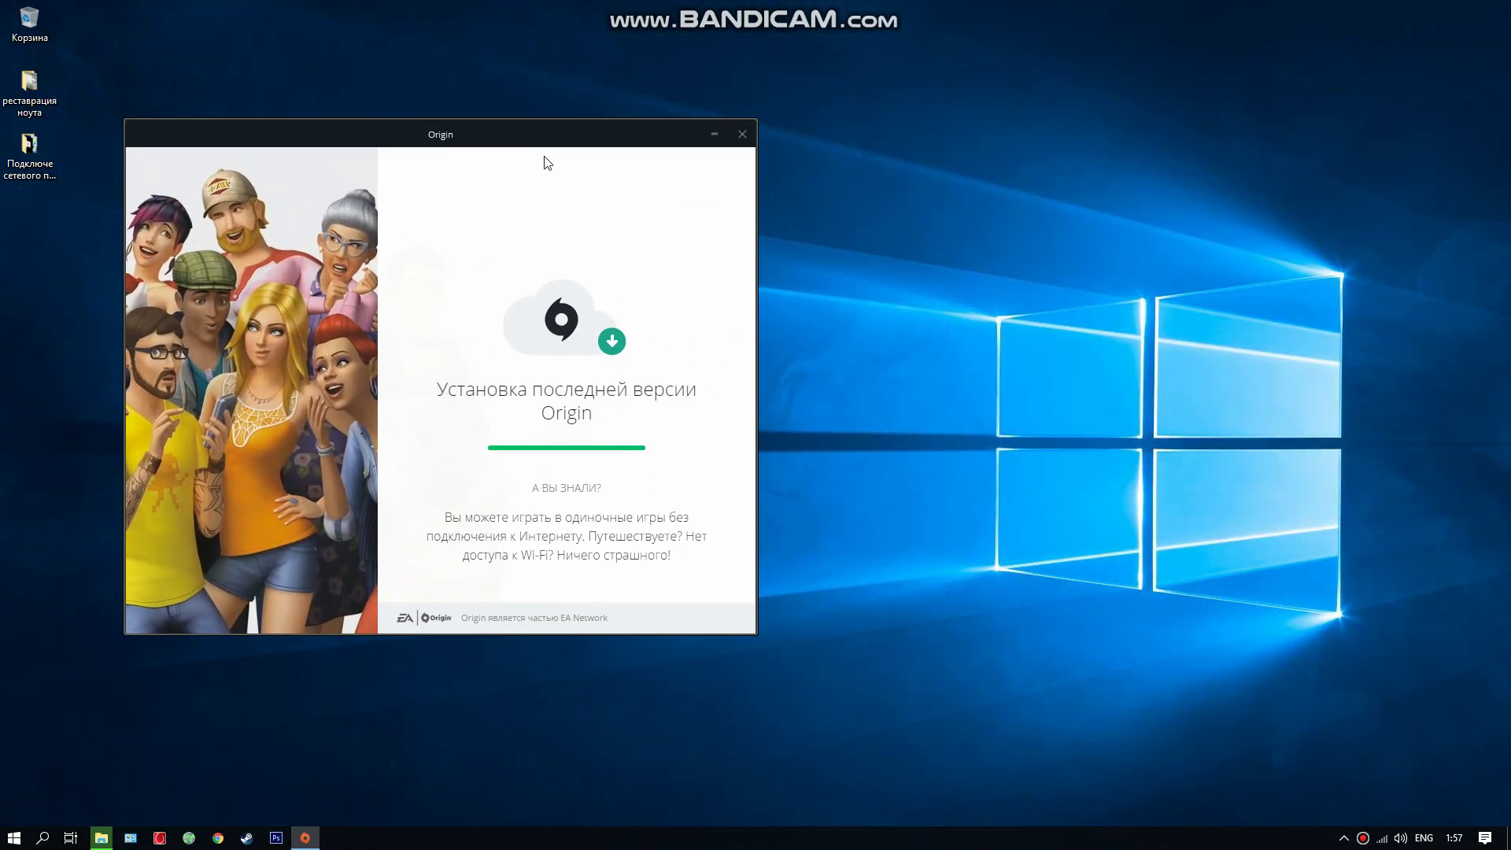